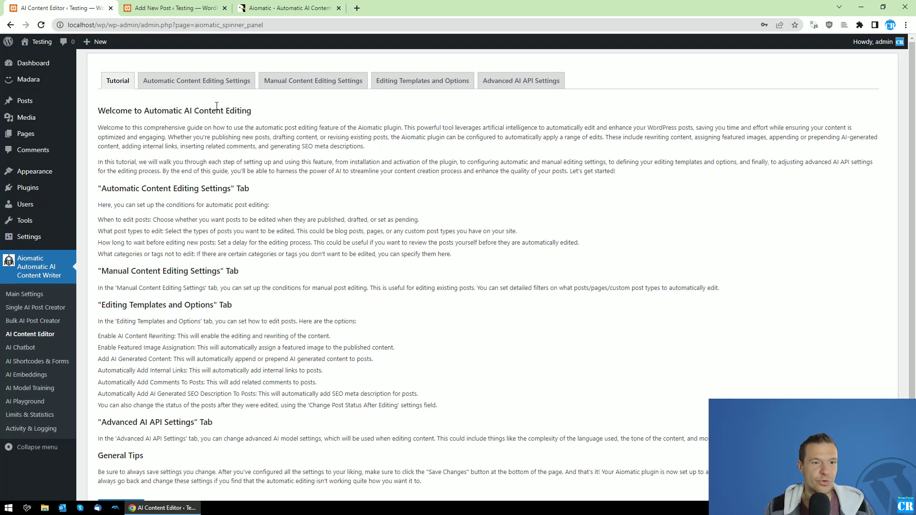
Switch from the Tutorial tab to the Manual Content Editing Settings tab.
click(299, 81)
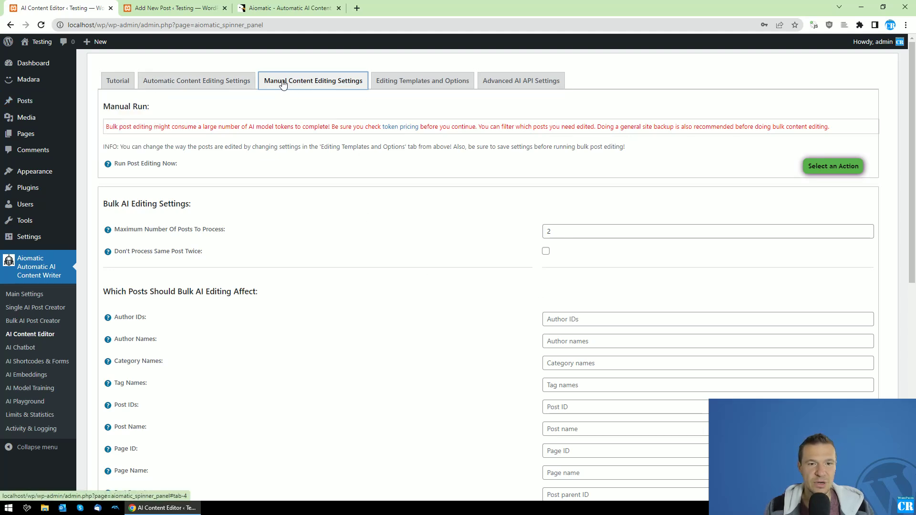
Scroll through the Manual Run and bulk editing filters.
scroll(549, 287, down, 1)
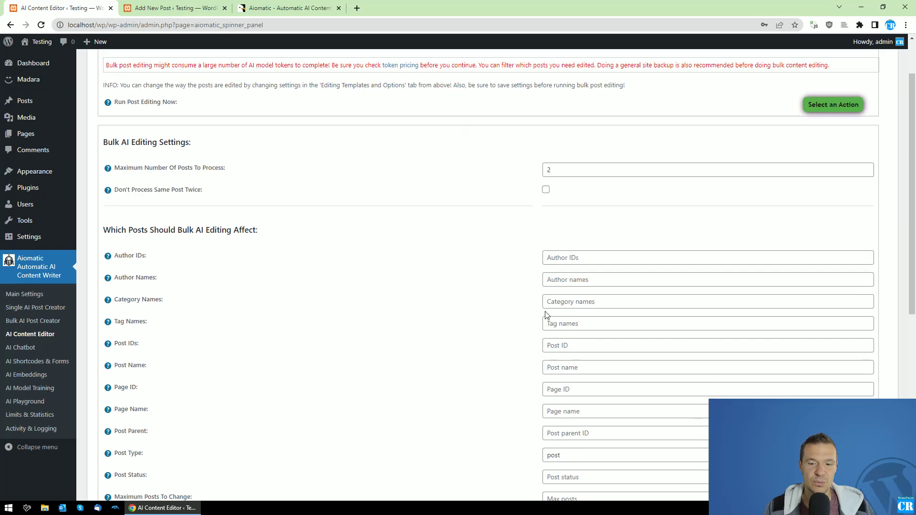
scroll(546, 324, up, 1)
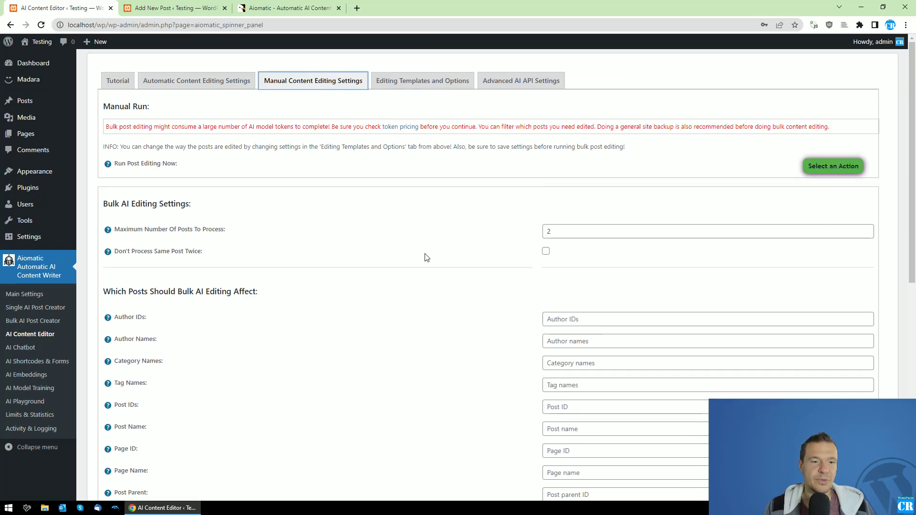
scroll(468, 302, down, 4)
scroll(516, 283, up, 3)
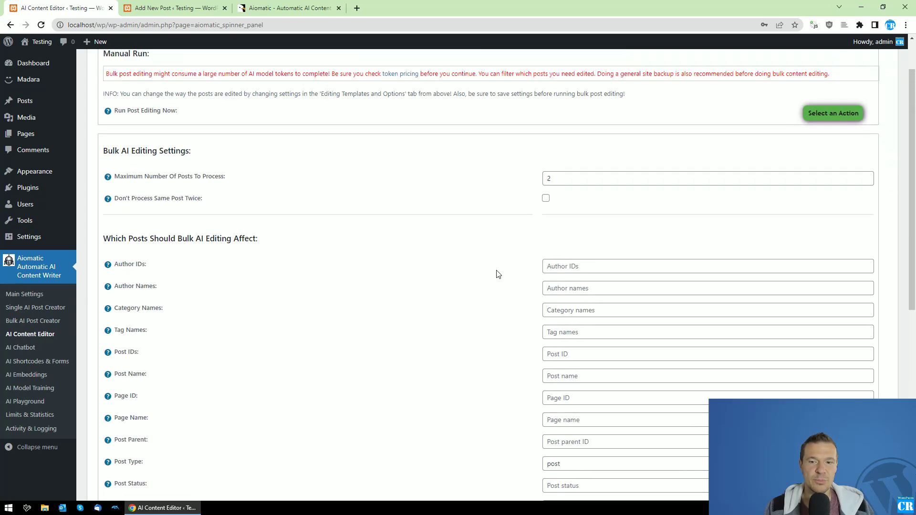
scroll(514, 252, down, 3)
scroll(436, 286, up, 4)
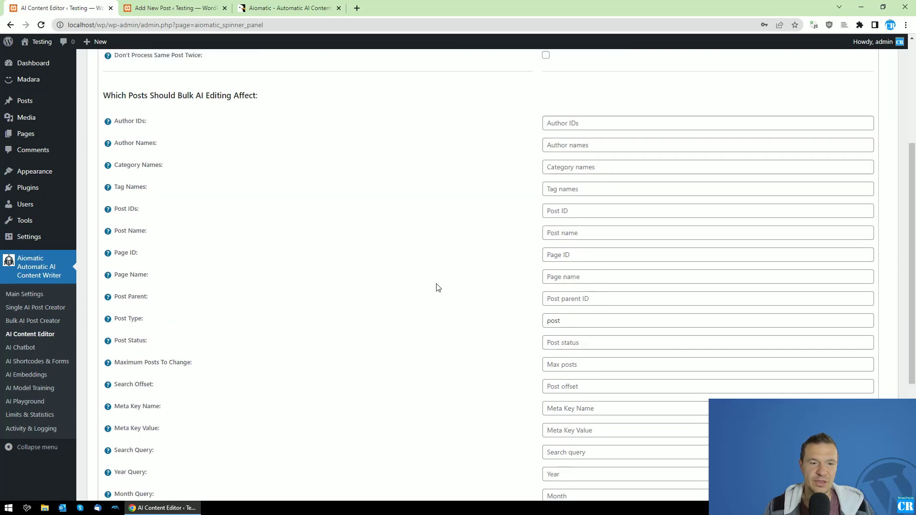
Check the post statuses that trigger automatic editing, leaving them unchanged.
click(191, 82)
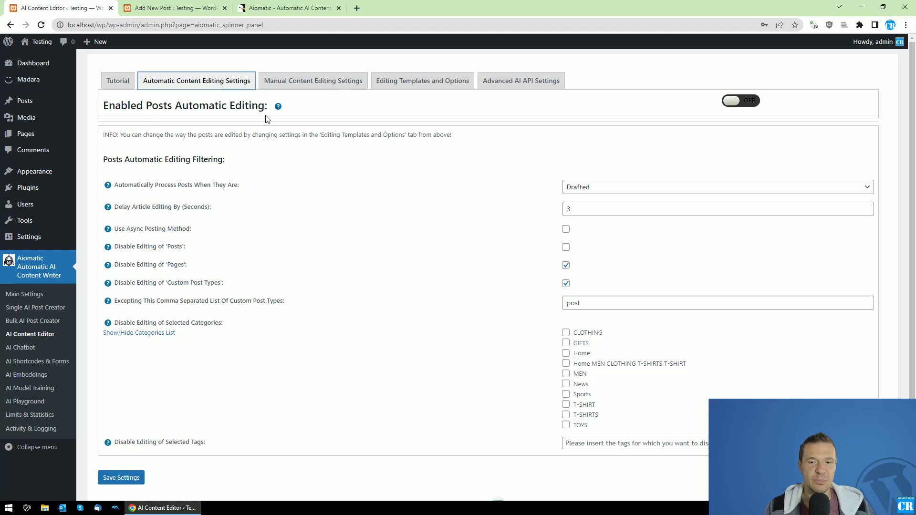
click(593, 189)
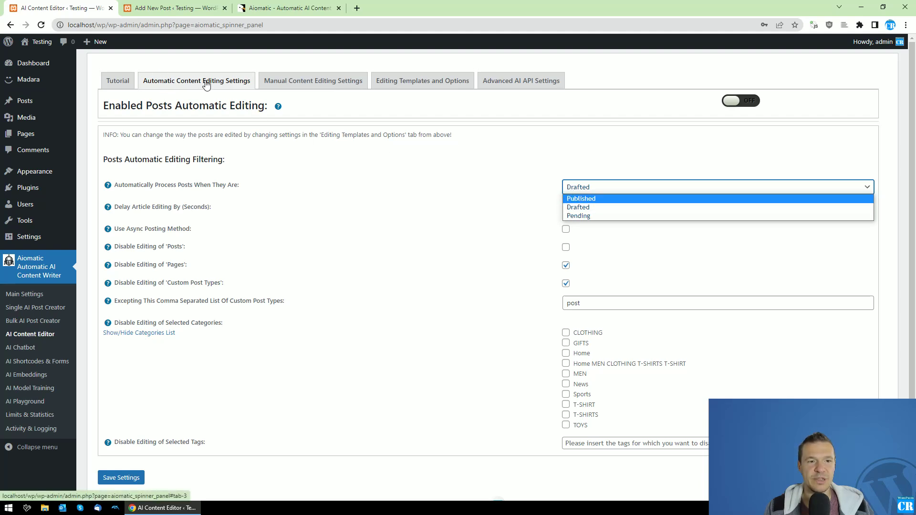
click(341, 113)
click(393, 85)
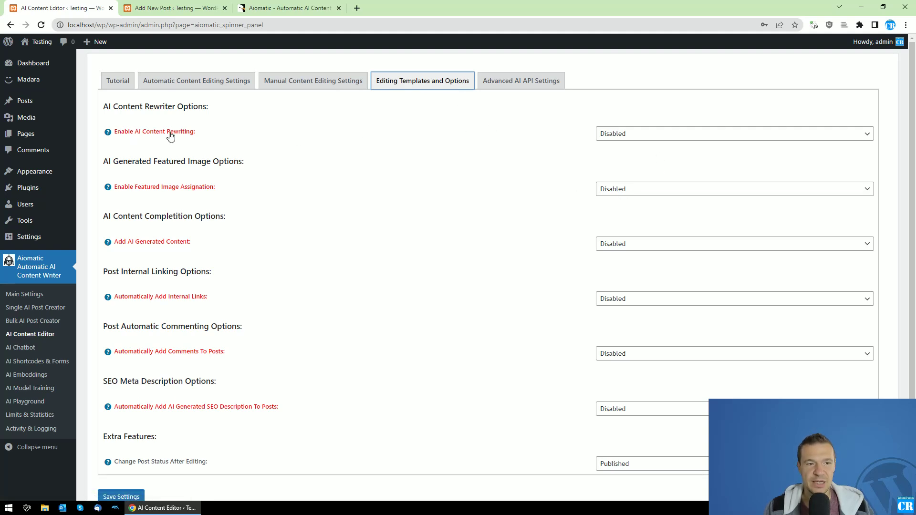
Turn AI content rewriting on to preview its options, then back to Disabled.
click(611, 137)
click(611, 148)
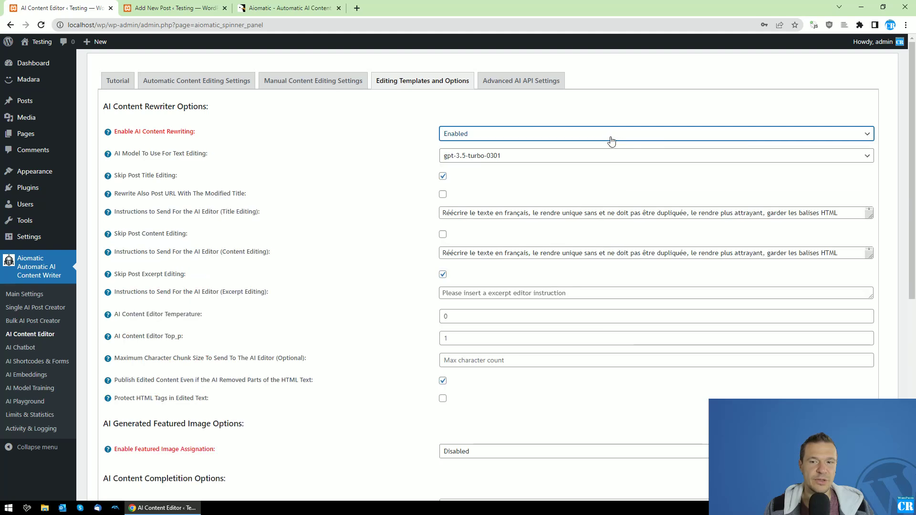
click(579, 137)
click(562, 153)
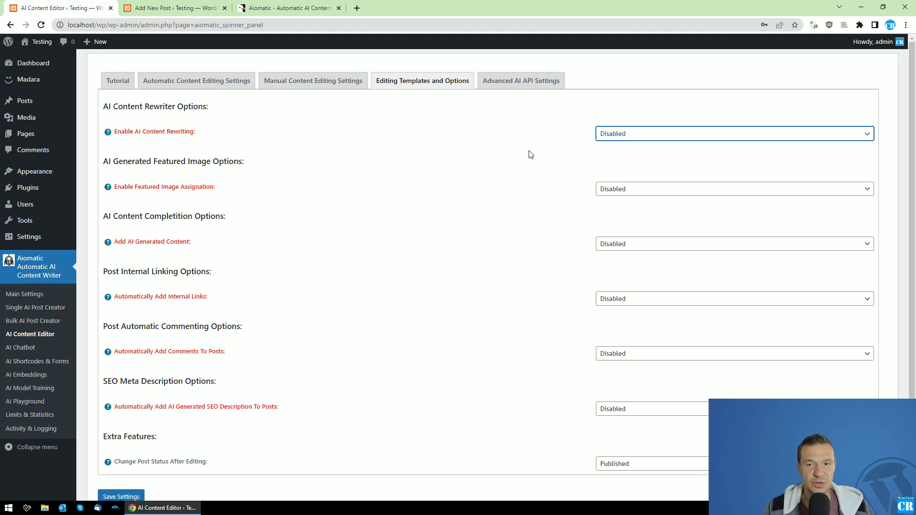
Set Add AI Generated Content to append at the end, then back to Disabled.
scroll(429, 153, down, 1)
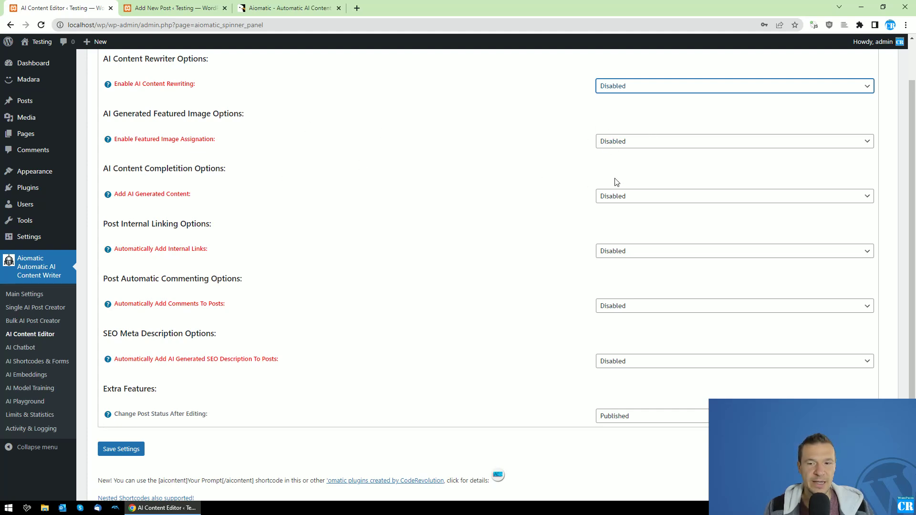
click(617, 197)
click(602, 207)
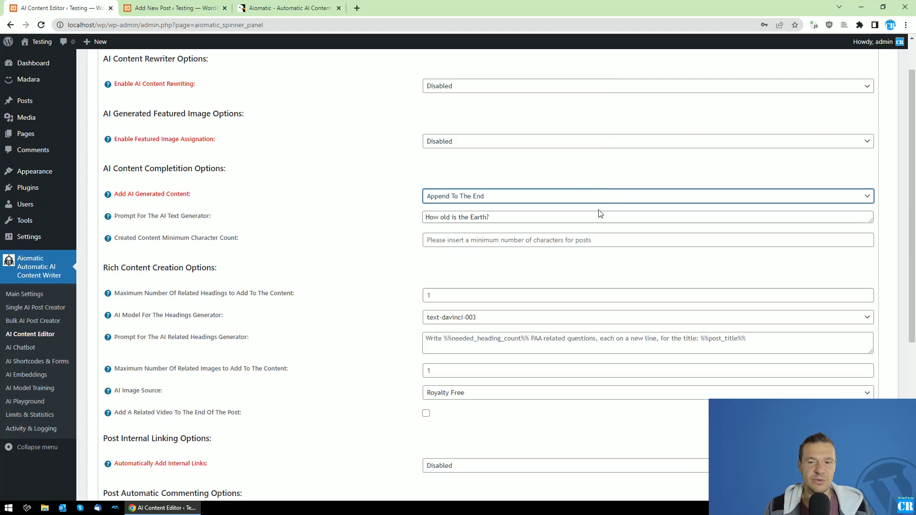
click(440, 195)
click(449, 225)
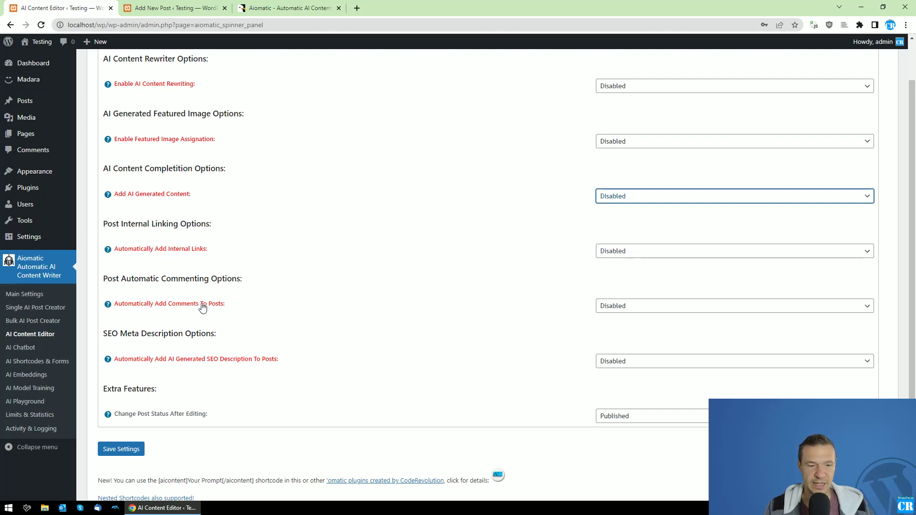
Keep automatic comments disabled and the post status after editing as Published.
click(611, 311)
click(430, 300)
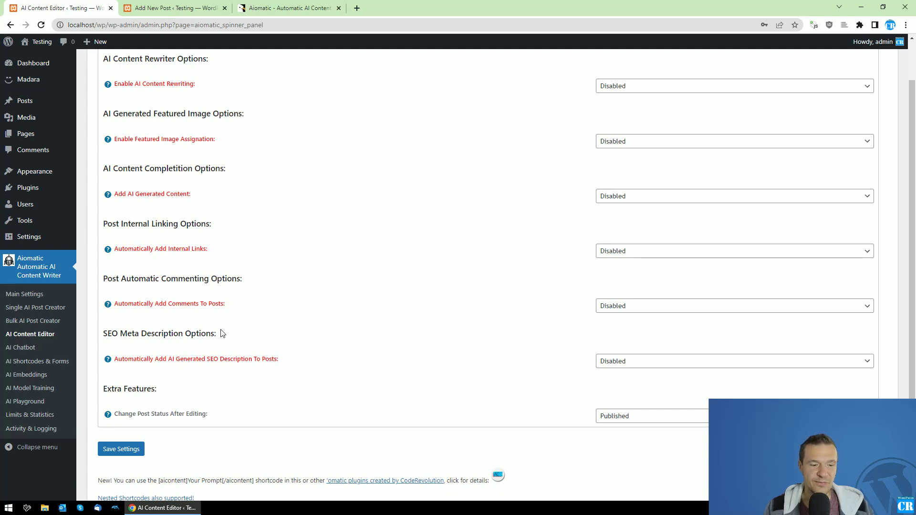
click(624, 418)
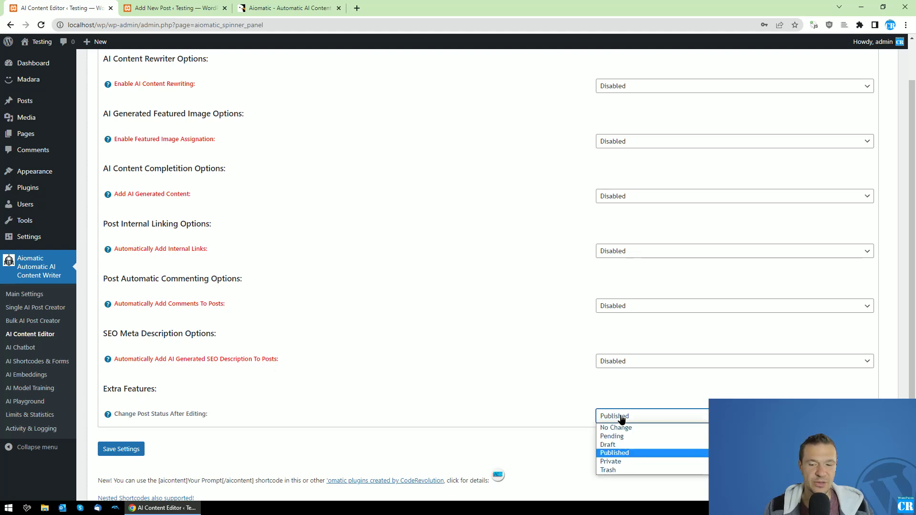
click(624, 419)
Look back over the template options and go to Advanced AI API Settings.
scroll(225, 419, up, 2)
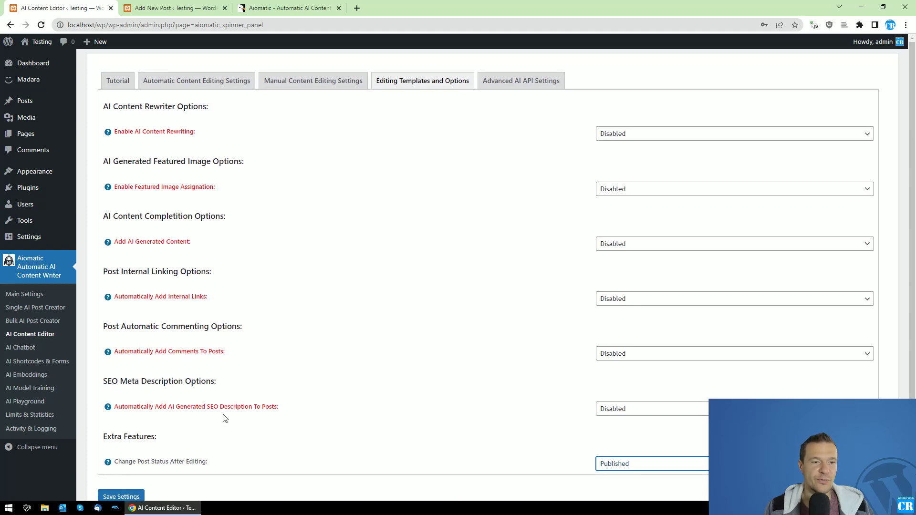
scroll(467, 335, down, 2)
scroll(467, 335, up, 1)
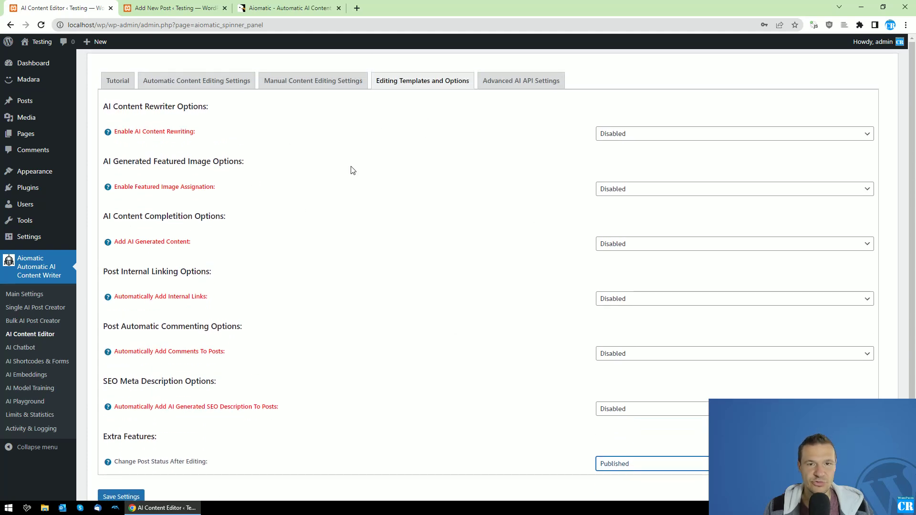
scroll(577, 356, down, 2)
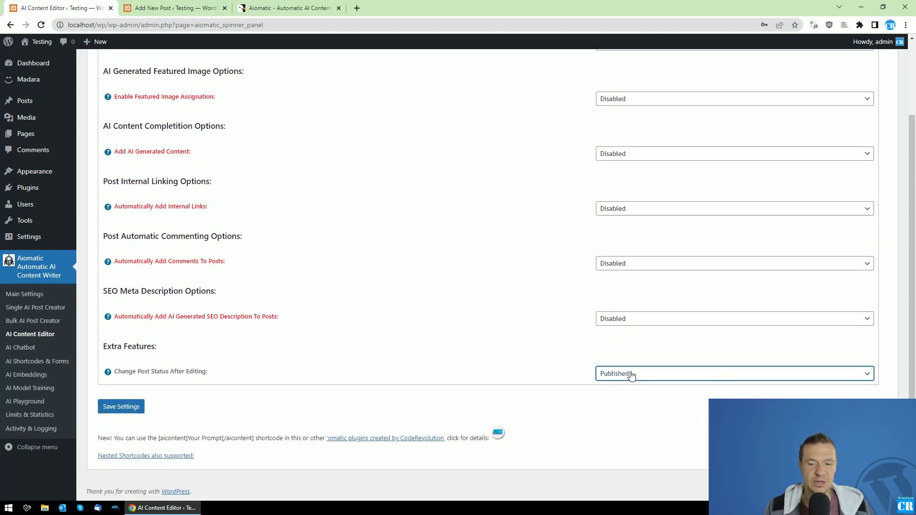
scroll(563, 375, up, 2)
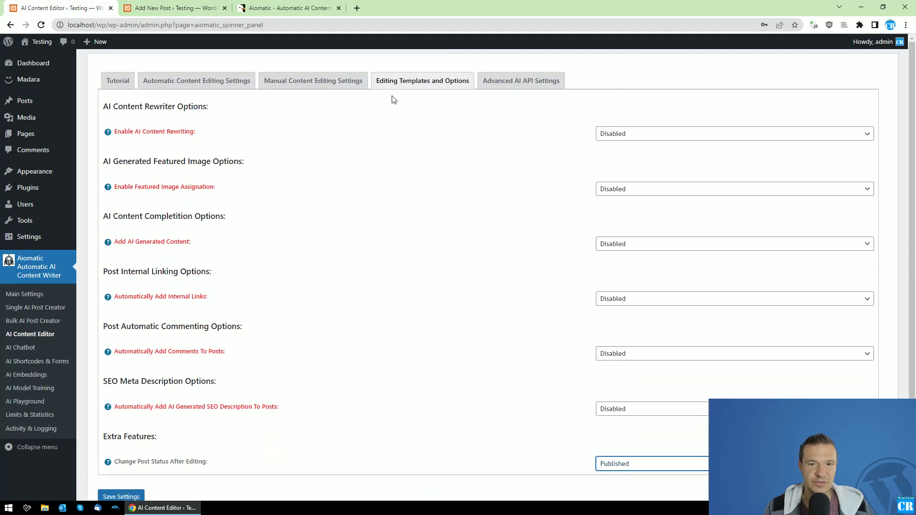
click(533, 83)
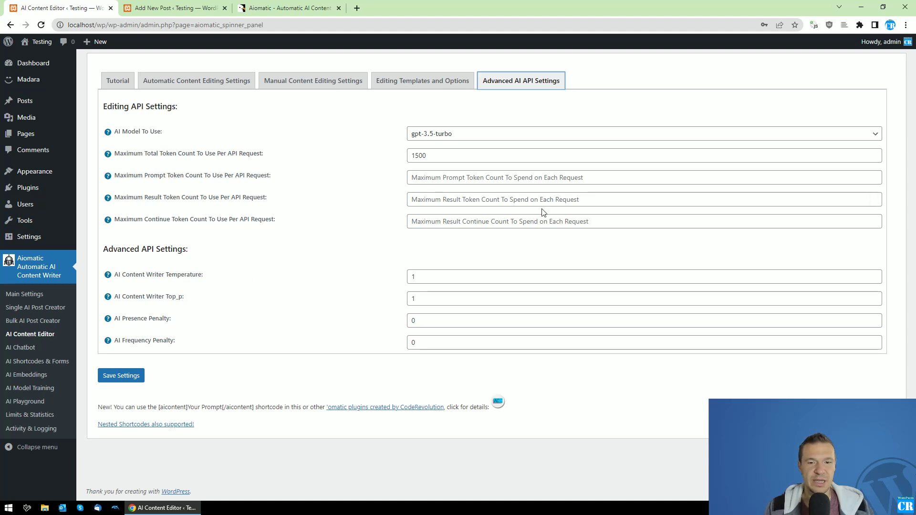
Keep gpt-3.5-turbo as the editing model and look through the other settings tabs.
click(426, 136)
click(426, 135)
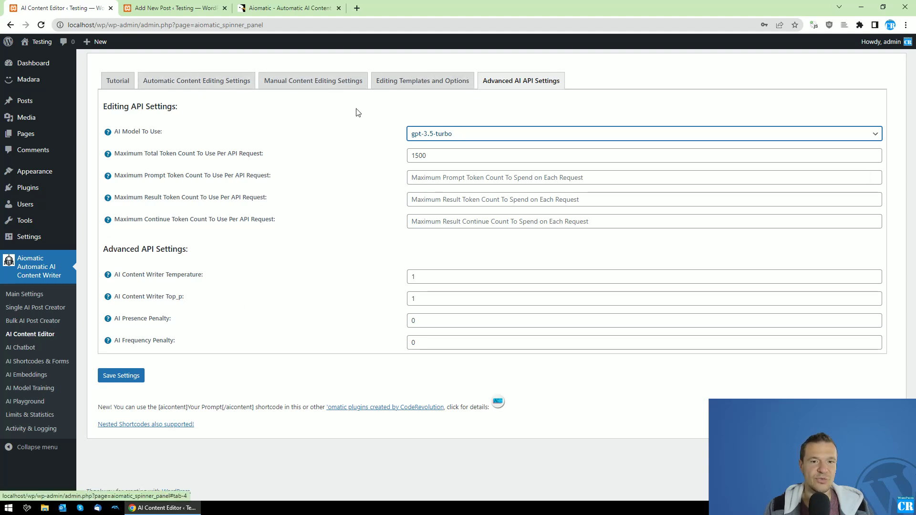
click(187, 82)
click(313, 81)
click(413, 81)
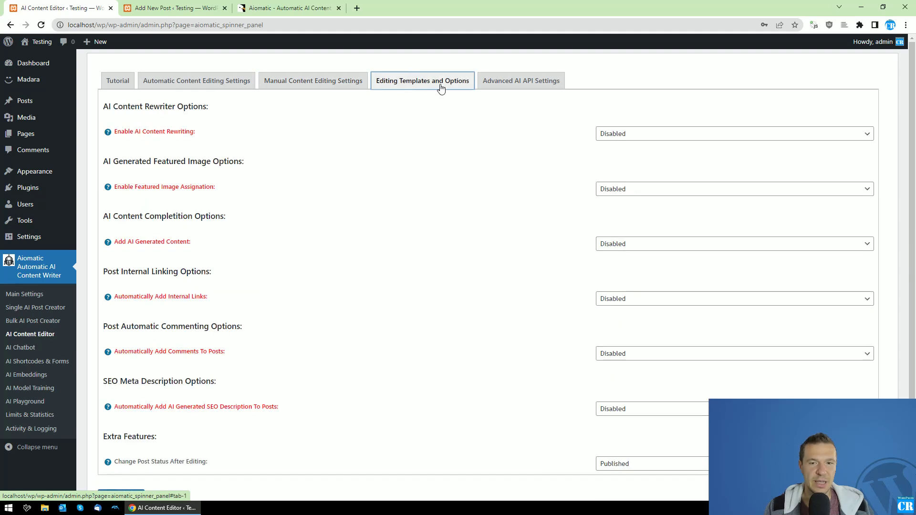
click(497, 84)
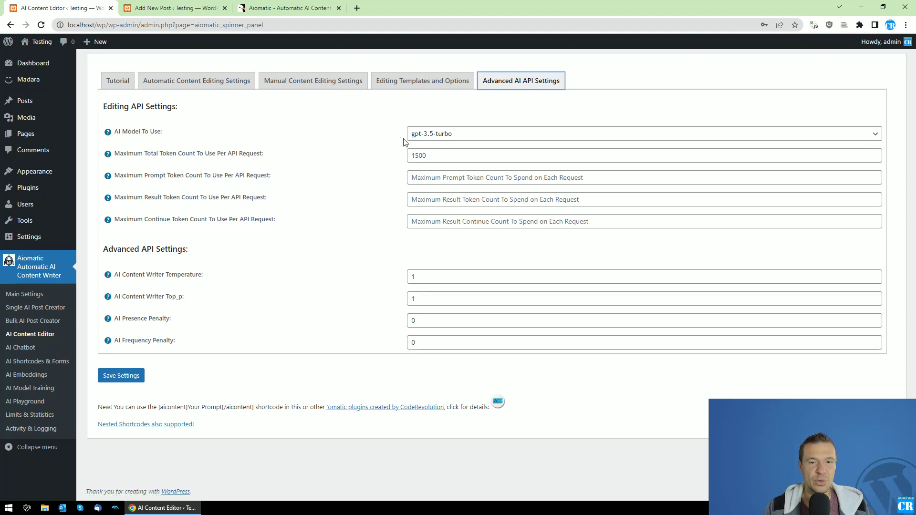
Recheck the model list, keeping gpt-3.5-turbo, and return to Automatic Content Editing Settings.
click(443, 134)
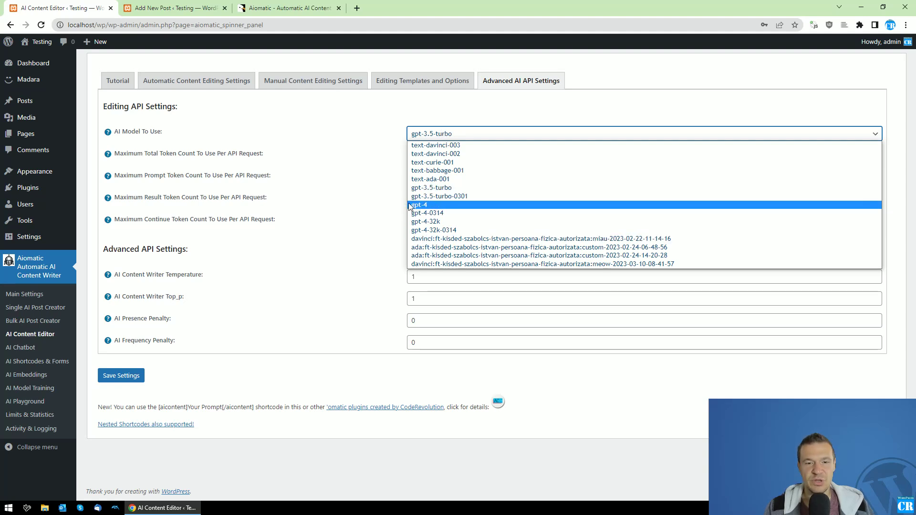
click(321, 148)
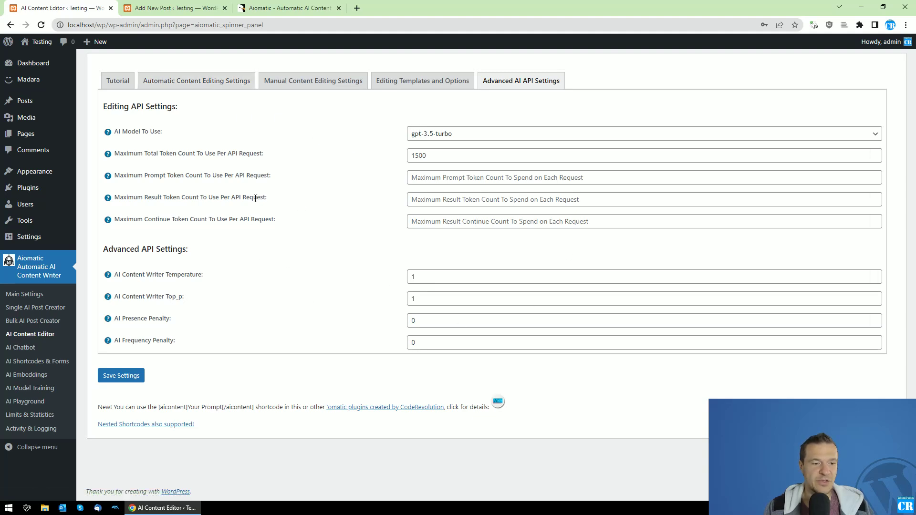
click(170, 82)
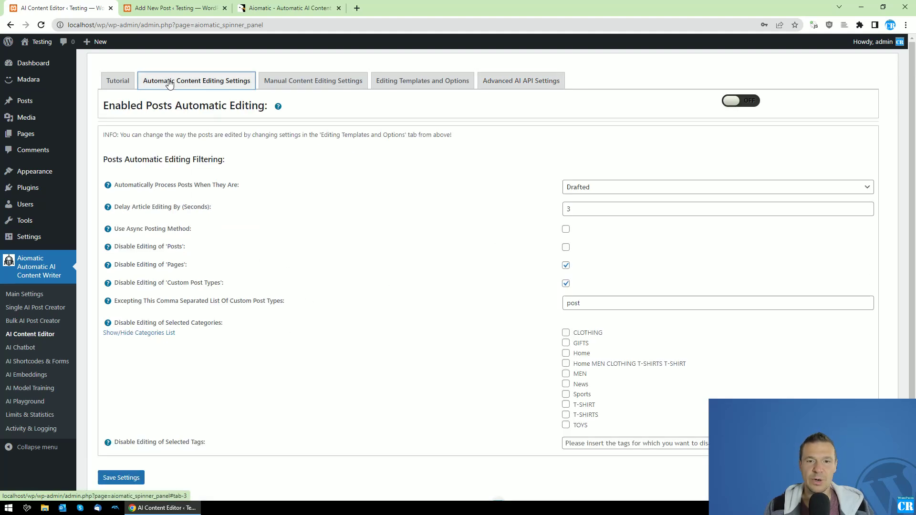
Make automatic editing process Published posts instead of Drafted.
click(500, 84)
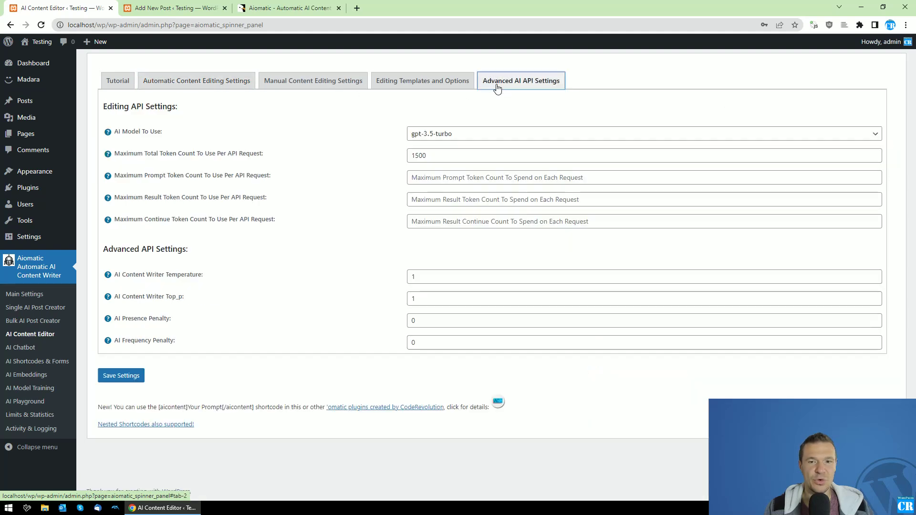
click(176, 87)
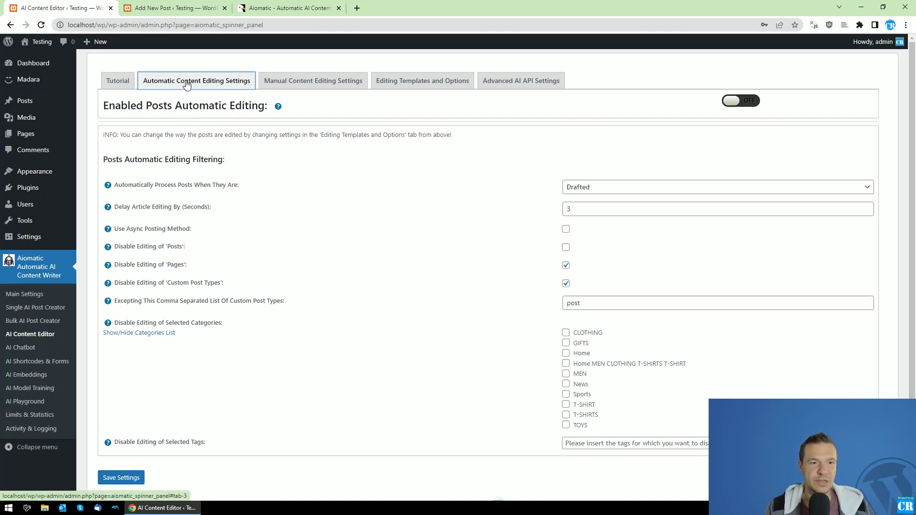
click(579, 189)
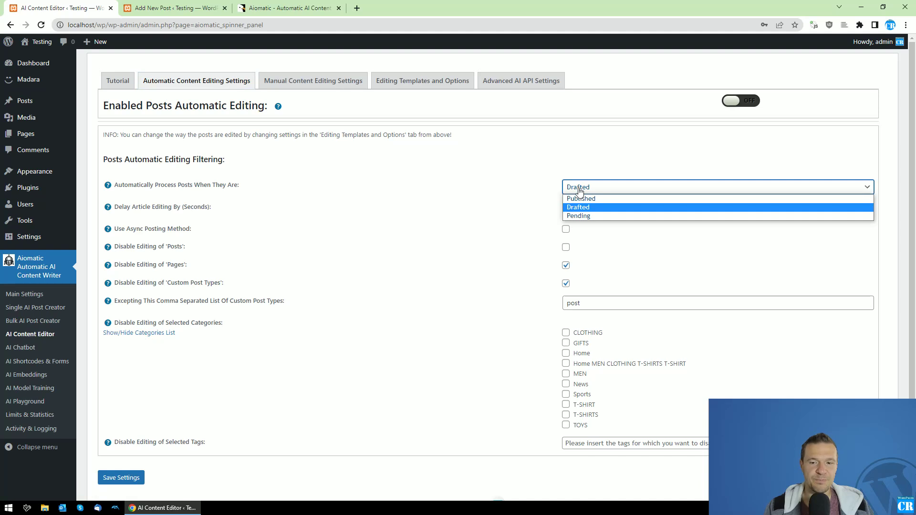
click(579, 197)
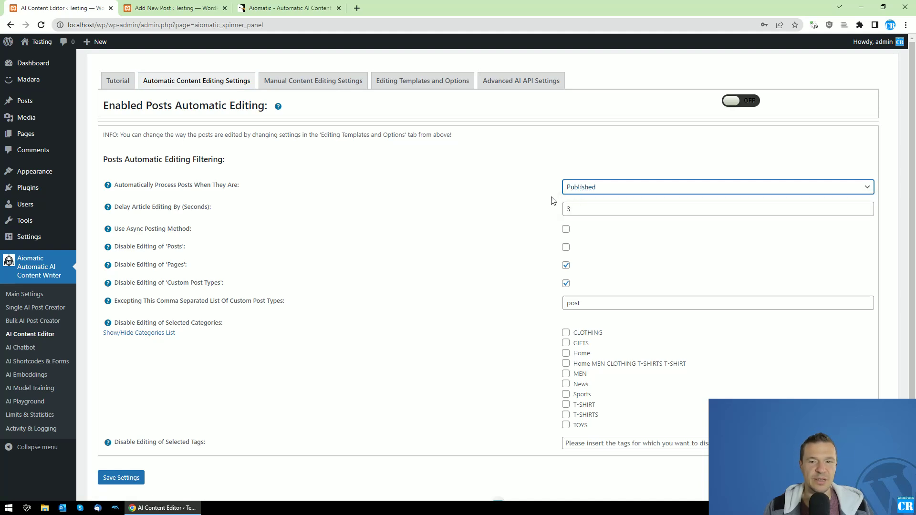
Confirm the Published status filter and switch Posts Automatic Editing ON.
drag(121, 187, 232, 186)
click(592, 191)
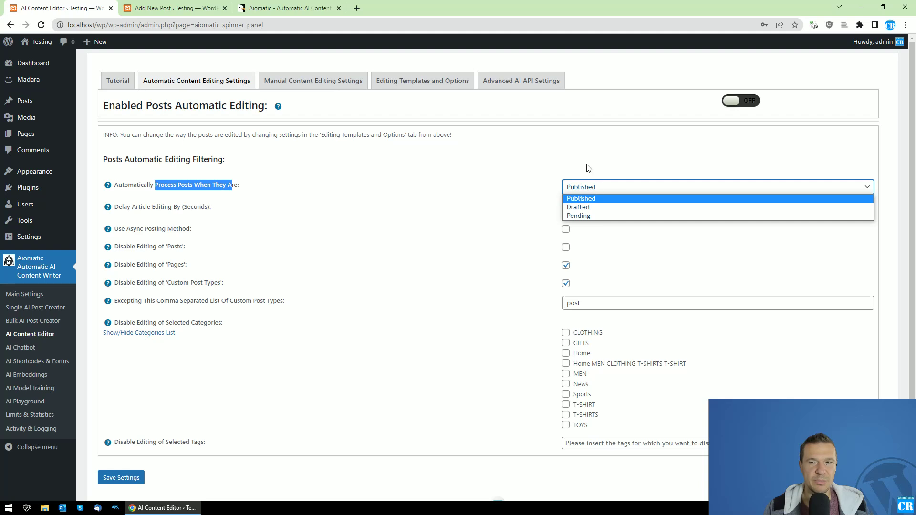
click(587, 167)
drag(104, 106, 265, 106)
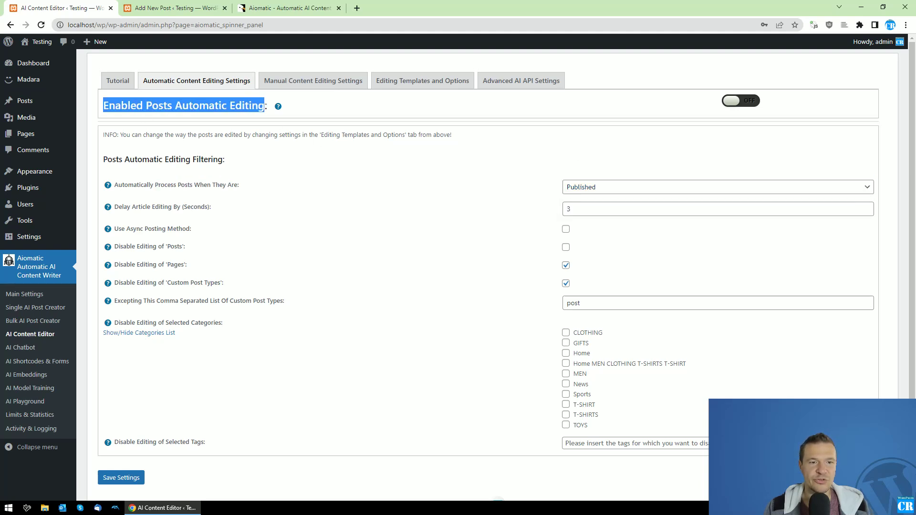
click(729, 105)
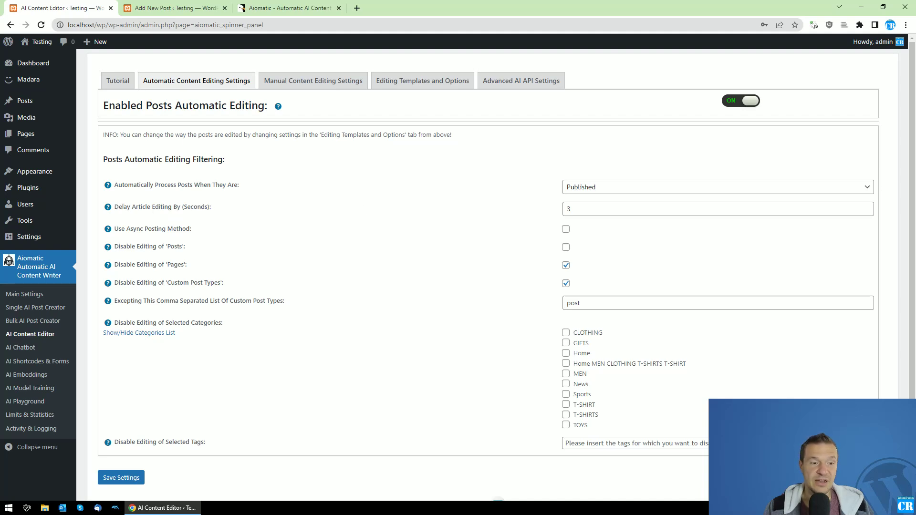
Review the editing delay, custom post type and excepted post type filter fields.
drag(122, 207, 180, 207)
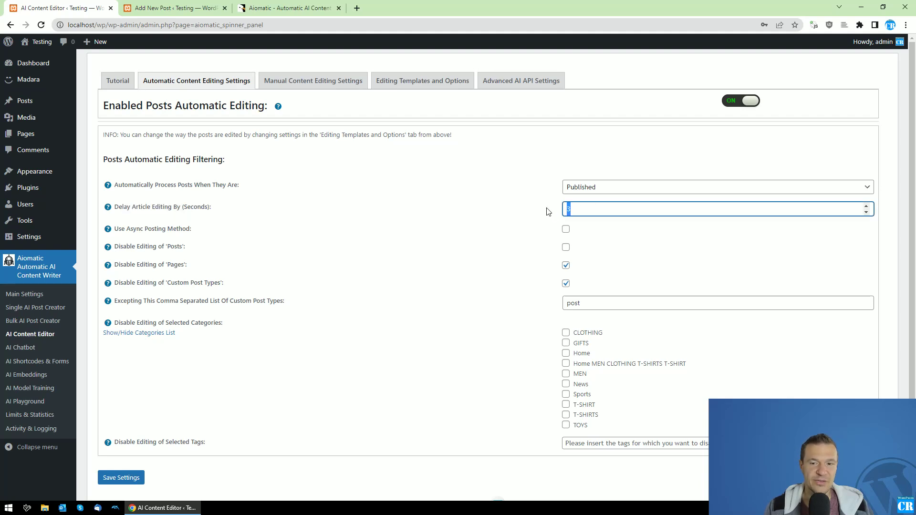
click(576, 210)
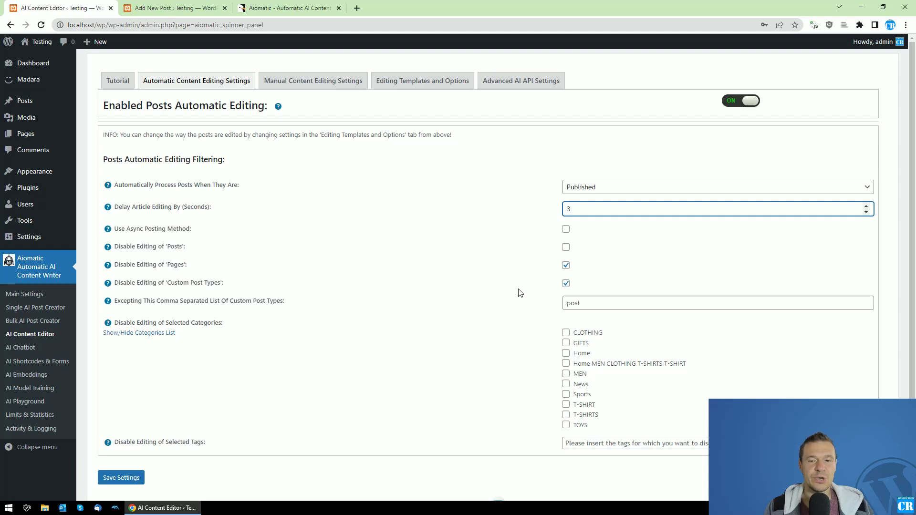
drag(124, 265, 539, 266)
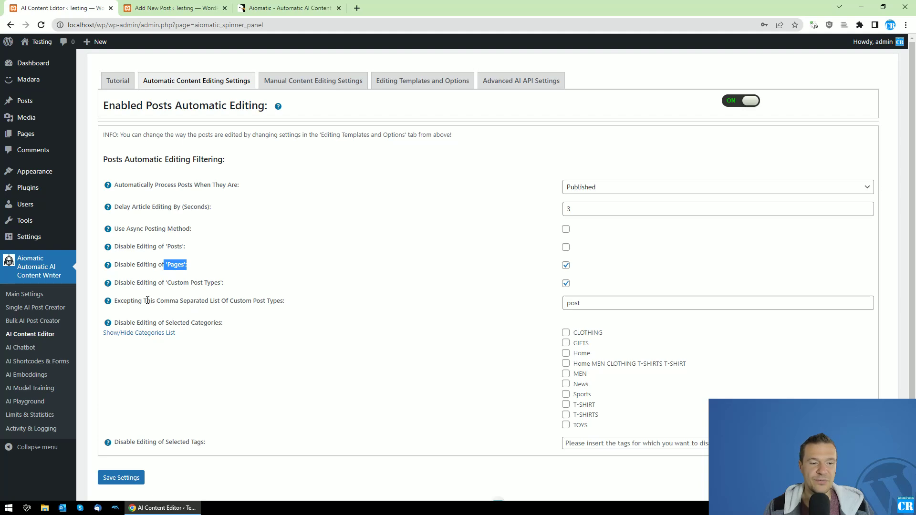
drag(142, 301, 284, 303)
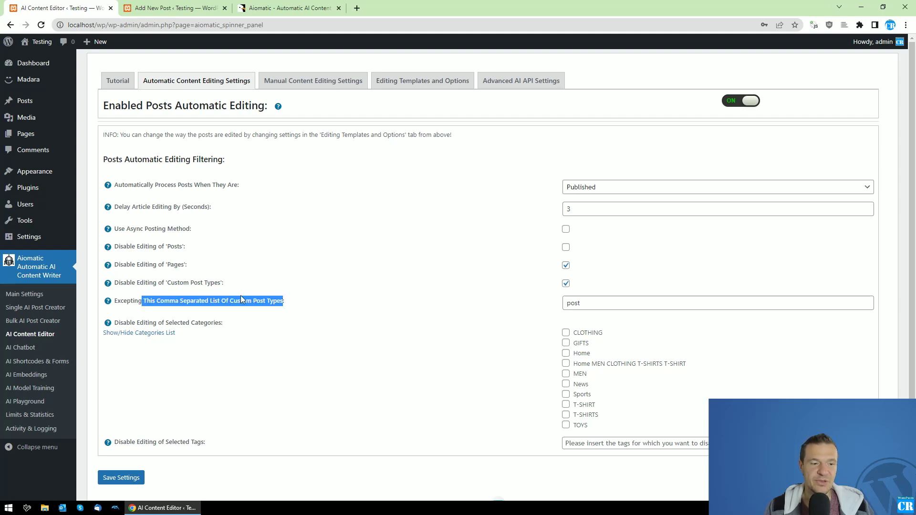
click(162, 299)
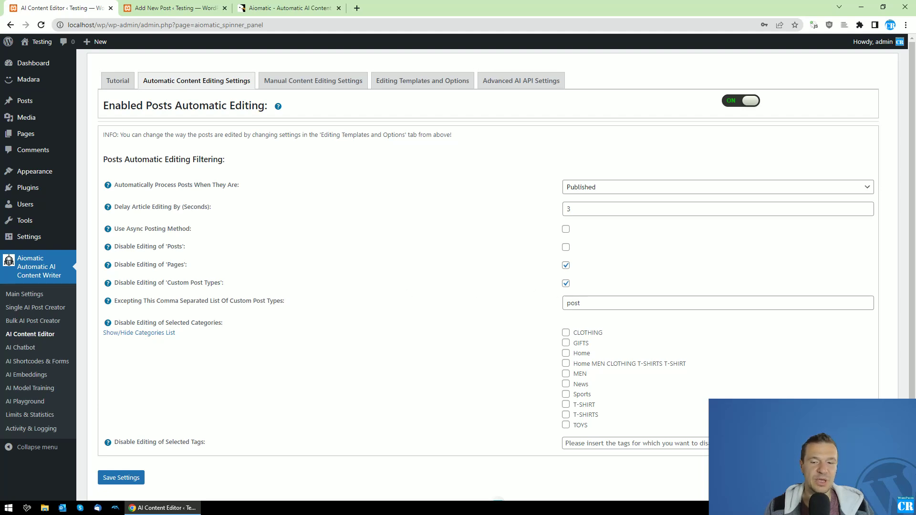
drag(580, 304, 561, 305)
drag(157, 299, 260, 302)
click(292, 306)
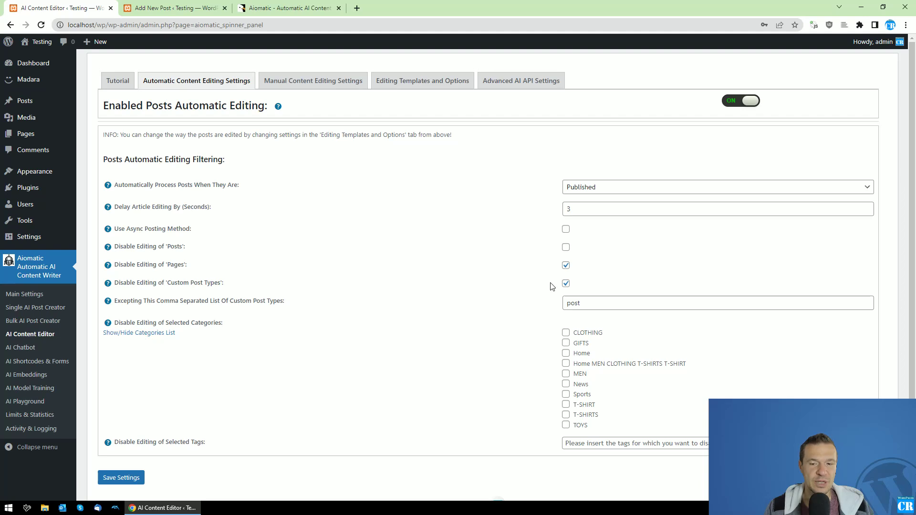
Keep custom post types excluded, check the excluded tags field, and save the settings.
click(566, 285)
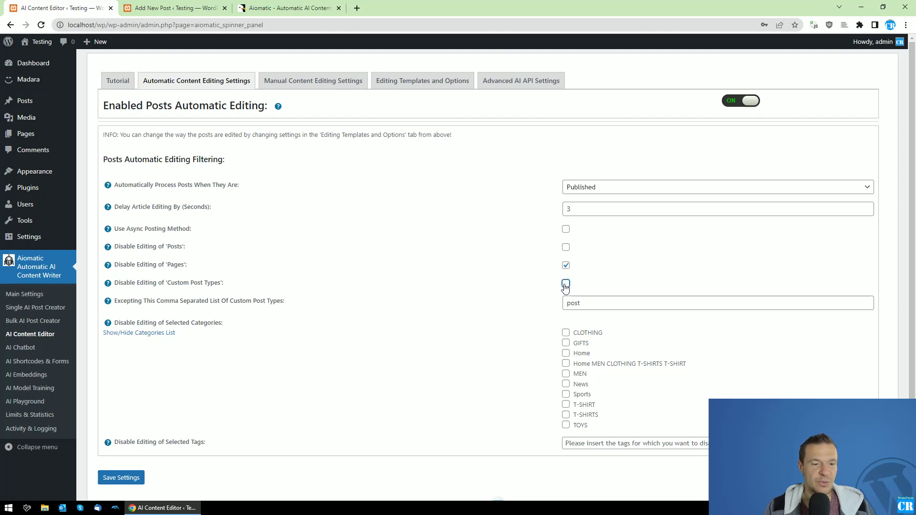
click(566, 284)
scroll(481, 330, down, 2)
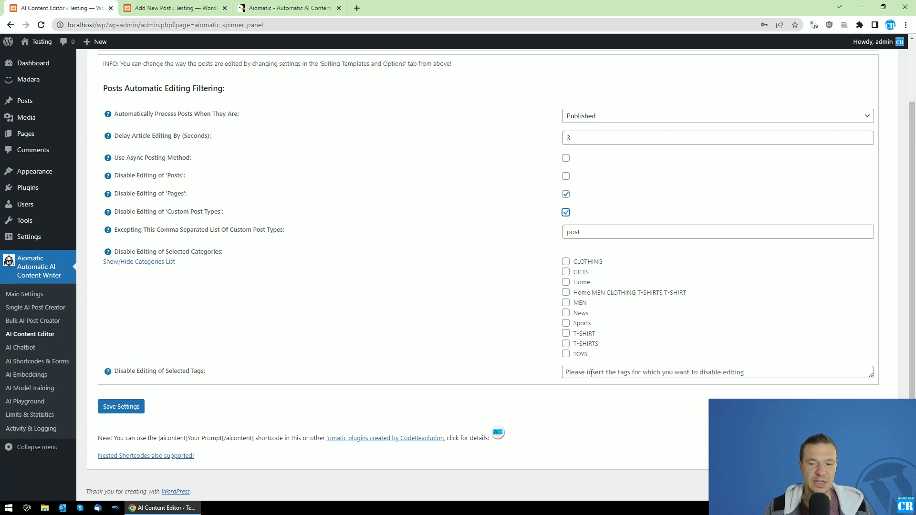
click(573, 370)
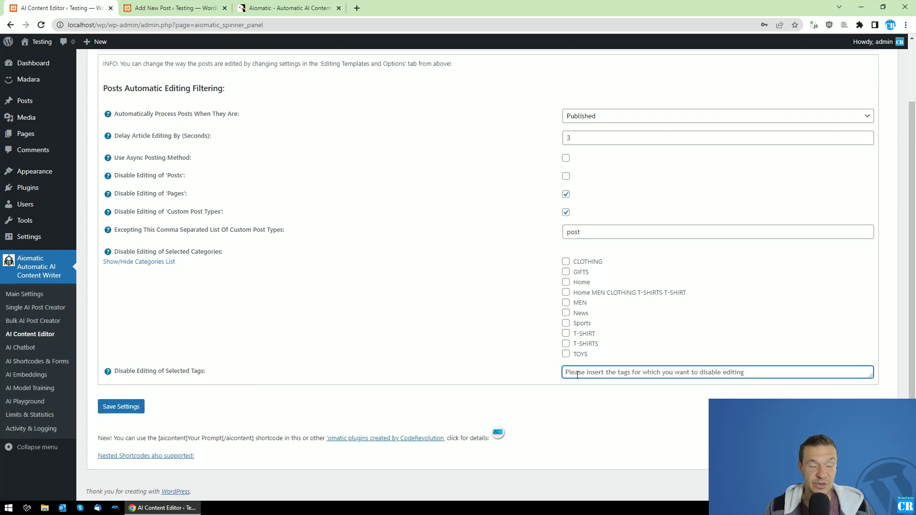
scroll(395, 317, up, 2)
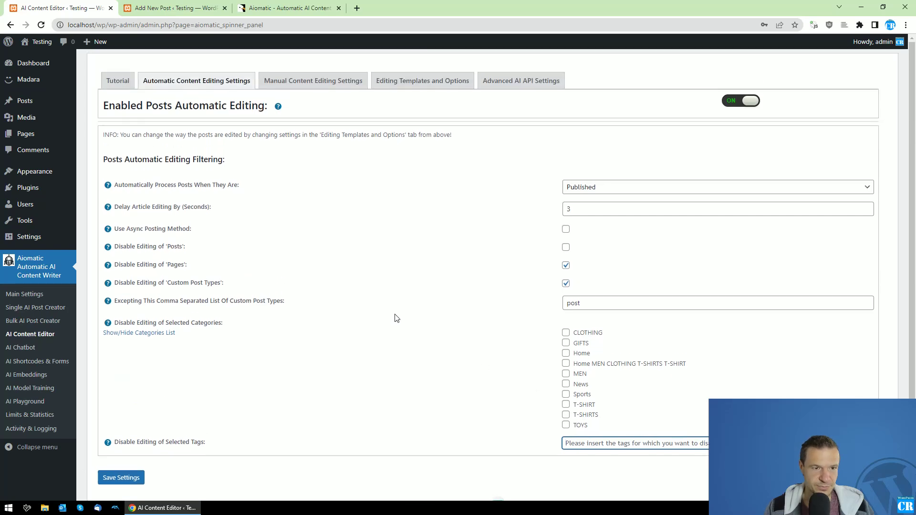
scroll(202, 334, down, 2)
click(130, 402)
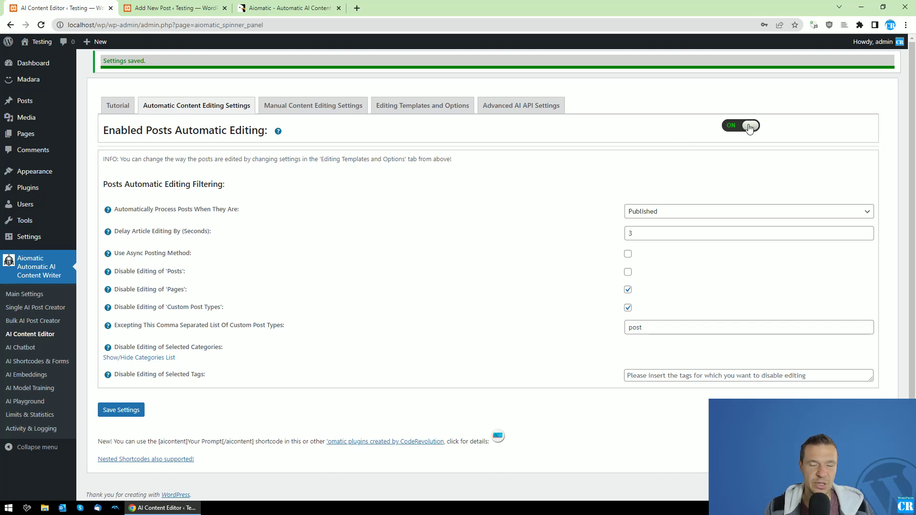
click(426, 109)
scroll(390, 231, down, 2)
Set Enable AI Content Rewriting to Enabled and review its options.
scroll(392, 232, up, 2)
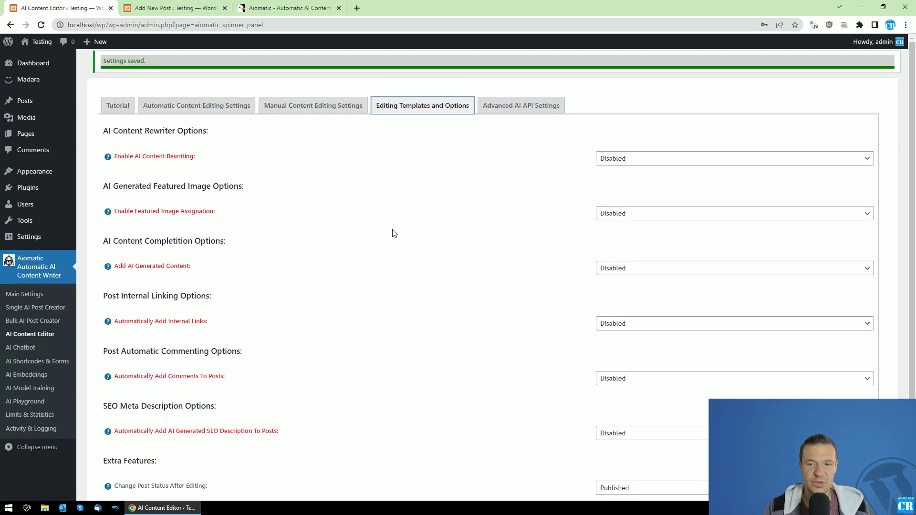
click(600, 163)
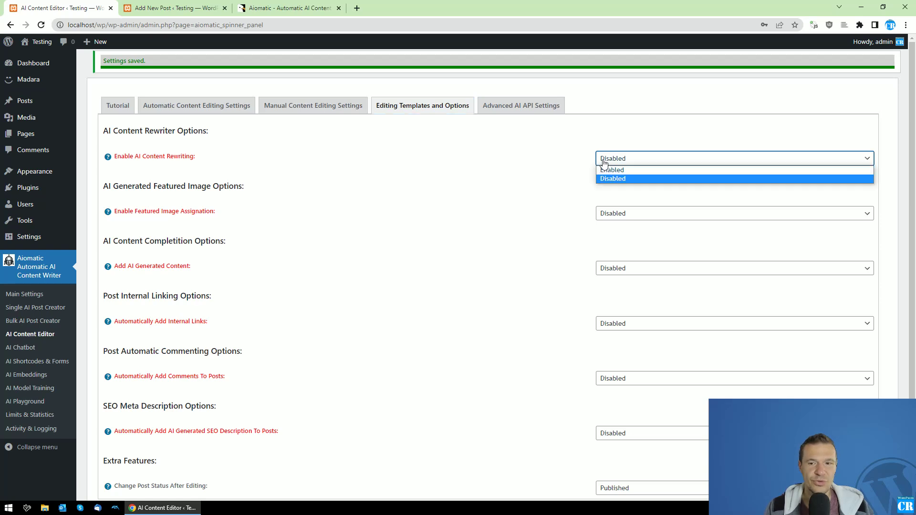
click(611, 171)
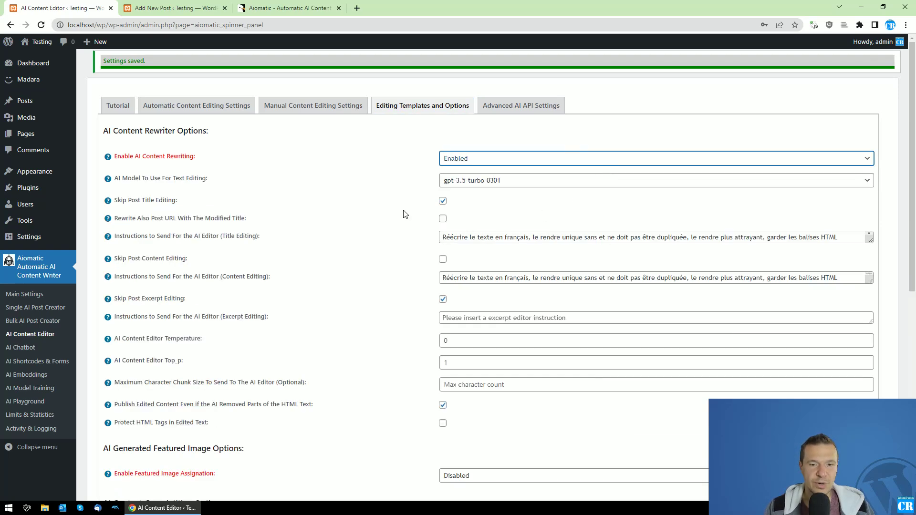
scroll(328, 205, down, 2)
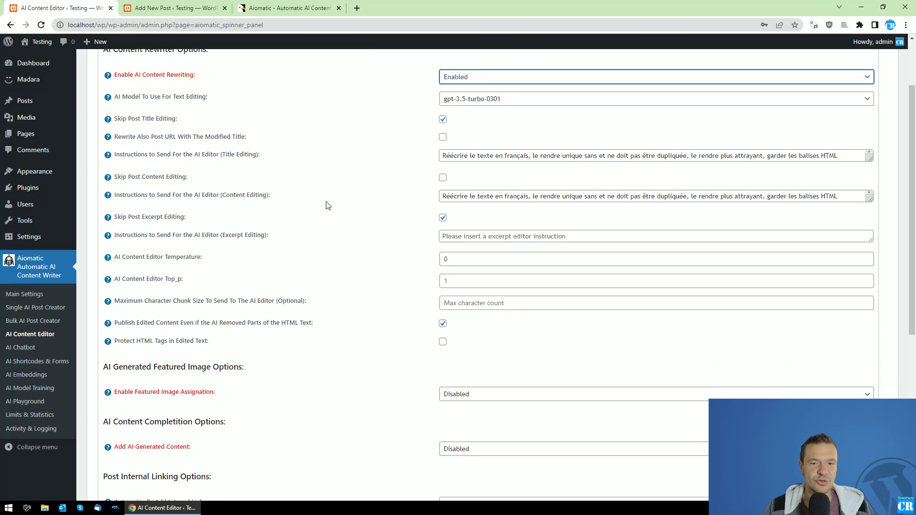
scroll(379, 184, up, 2)
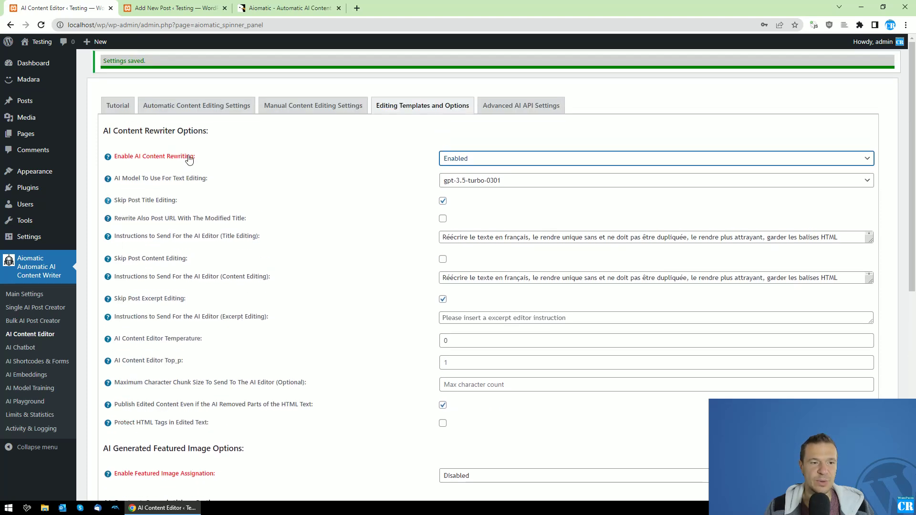
scroll(210, 238, down, 2)
scroll(221, 271, up, 1)
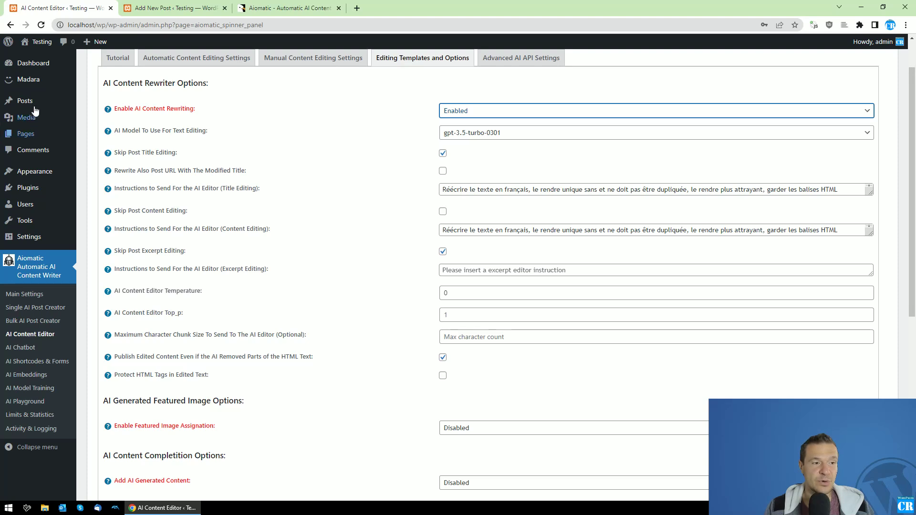
Open Posts > Add New in a background tab, glance at it, and come back.
mouse_move(31, 104)
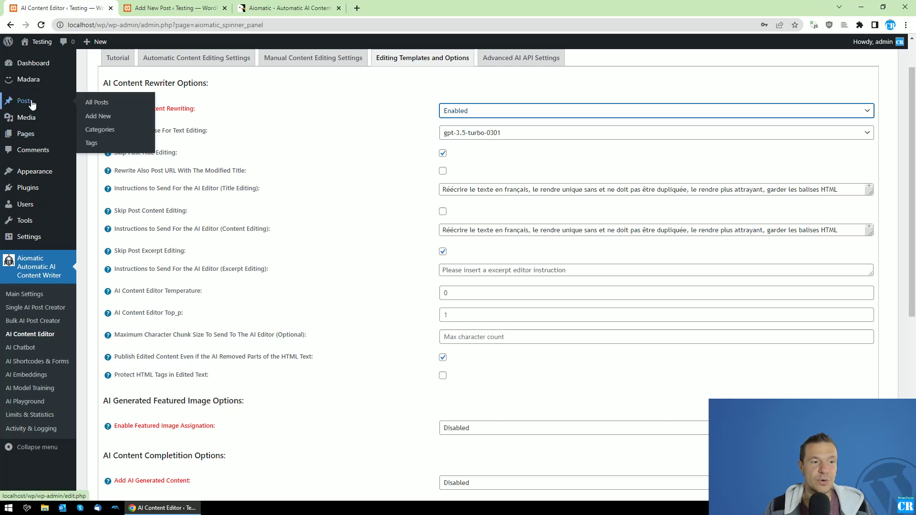
middle_click(99, 117)
click(145, 7)
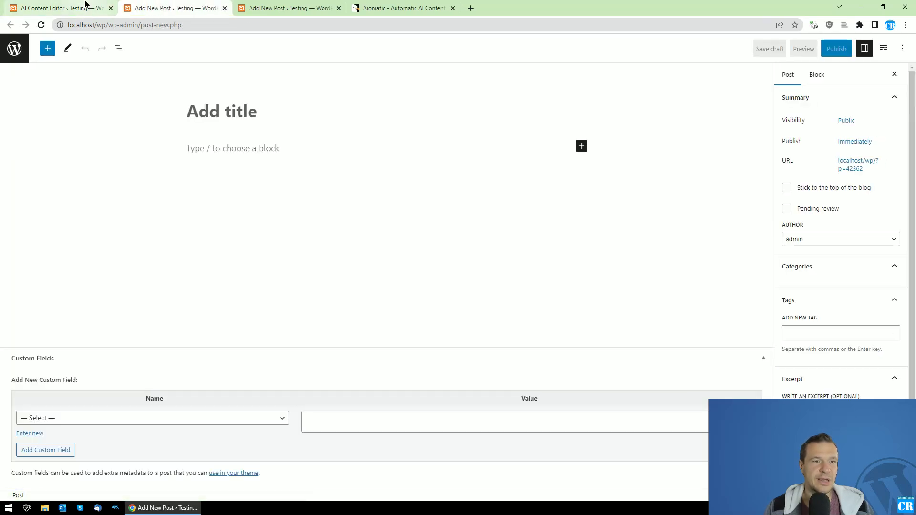
click(86, 8)
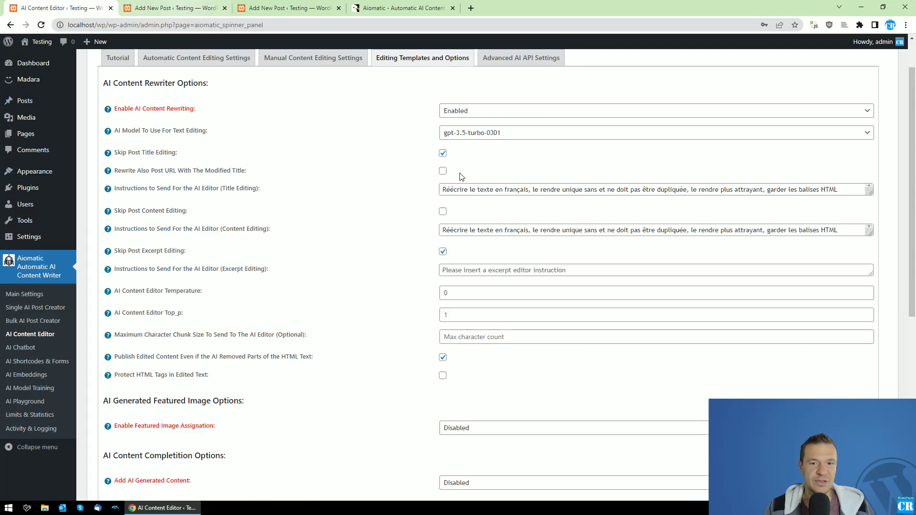
Keep the gpt-3.5-turbo-0301 model and let the AI edit post titles too.
click(462, 189)
key(ctrl+a)
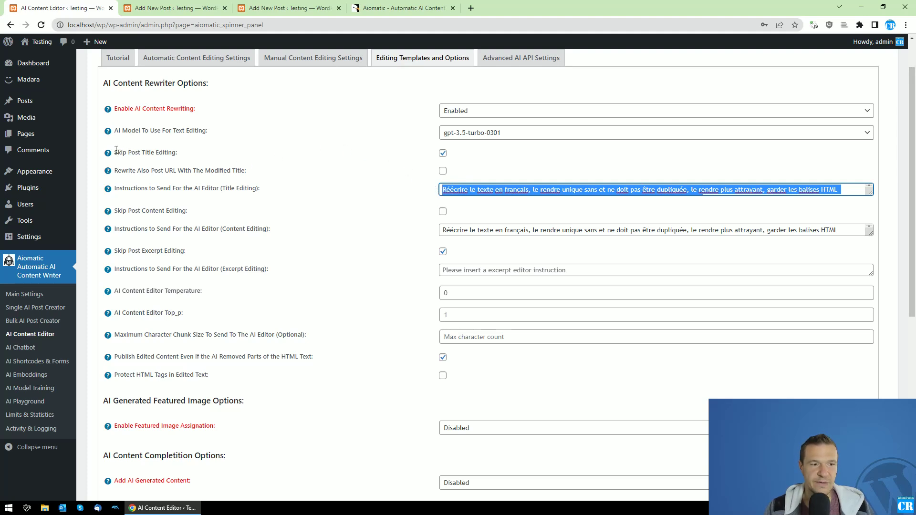
drag(119, 129, 199, 130)
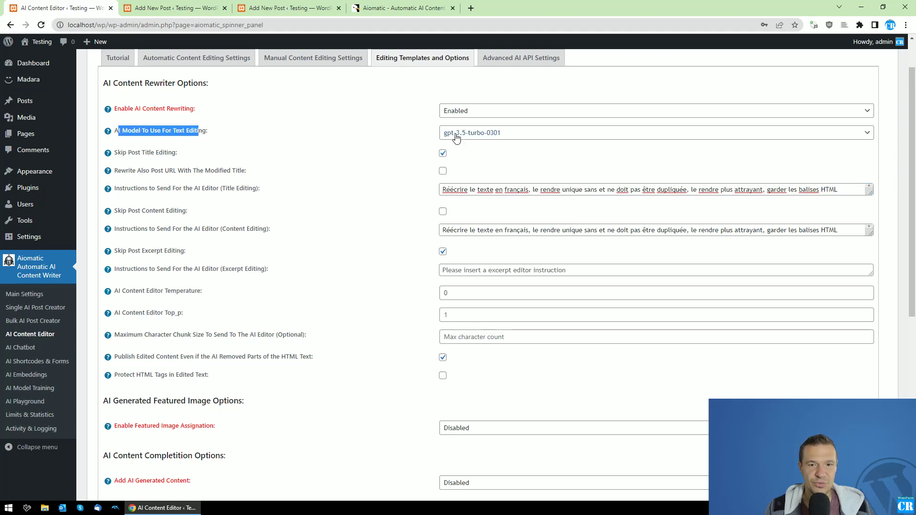
click(458, 136)
click(442, 139)
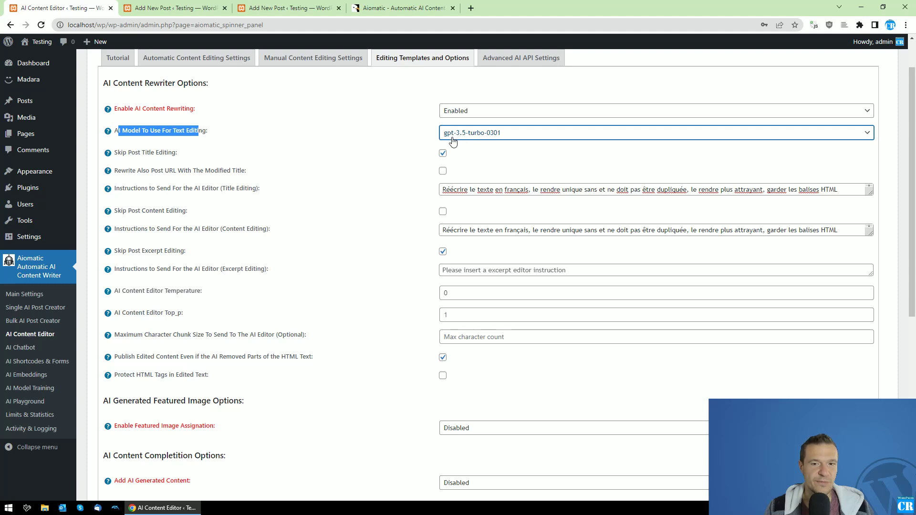
drag(125, 152, 172, 152)
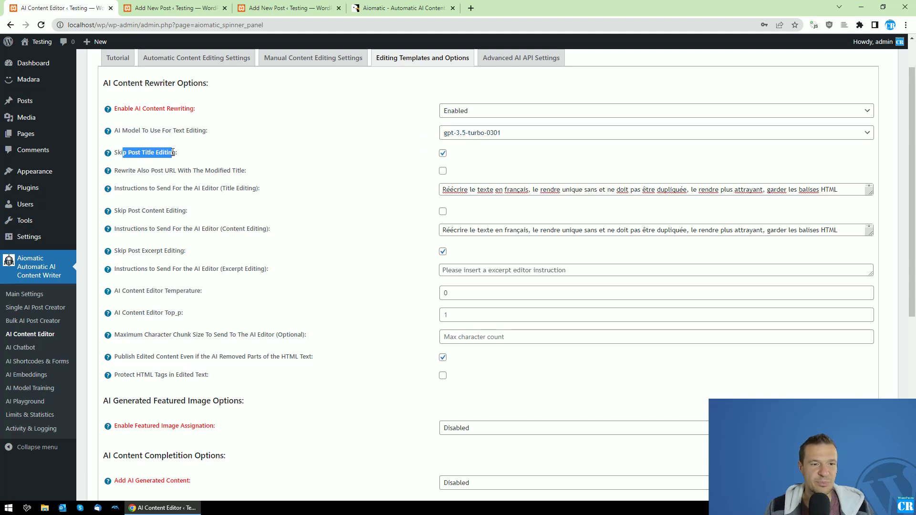
click(443, 154)
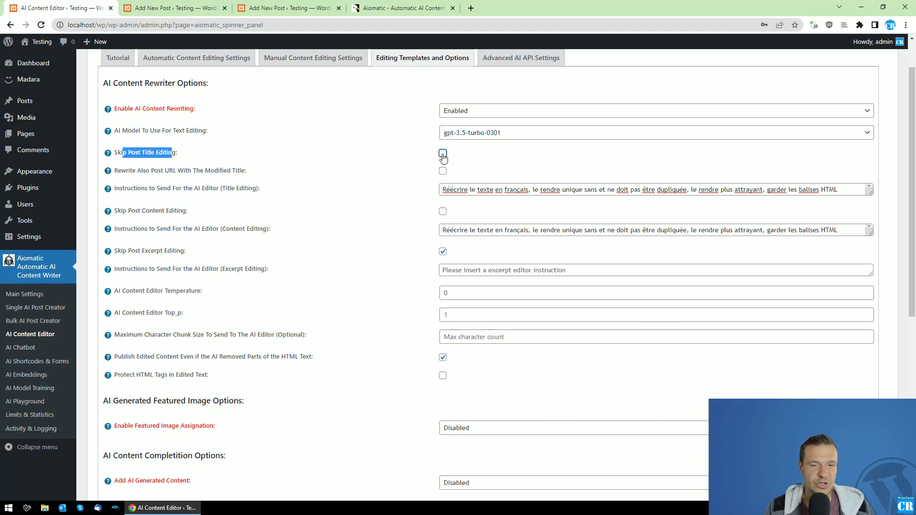
Replace the title editing instruction with "Translate the text to French".
double_click(144, 151)
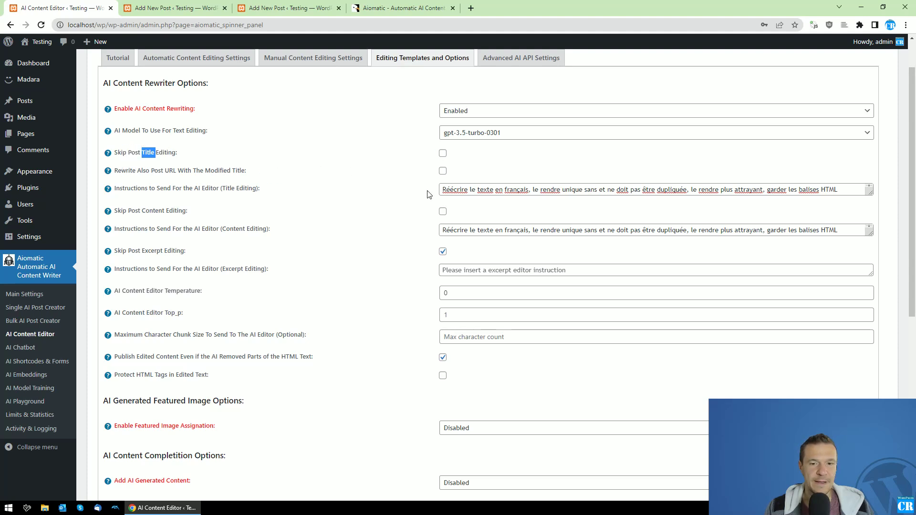
triple_click(448, 189)
key(BackSpace)
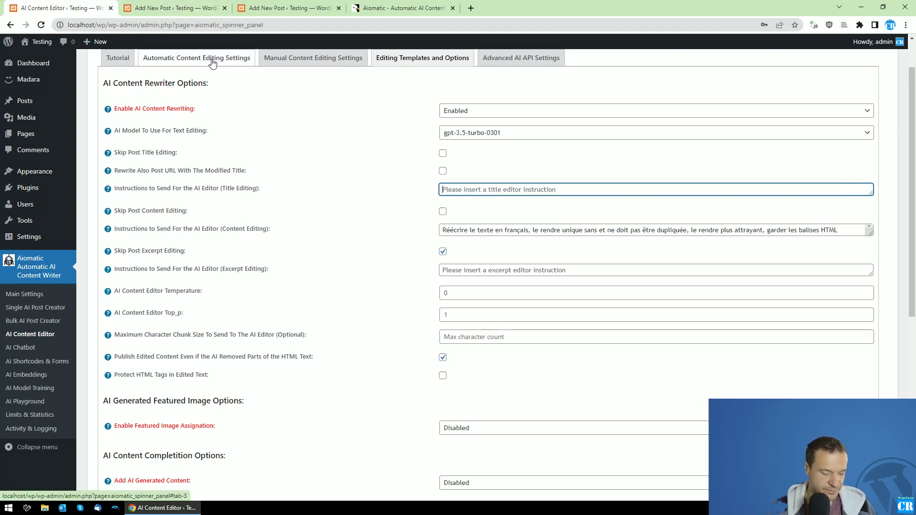
text(Translate the text to French)
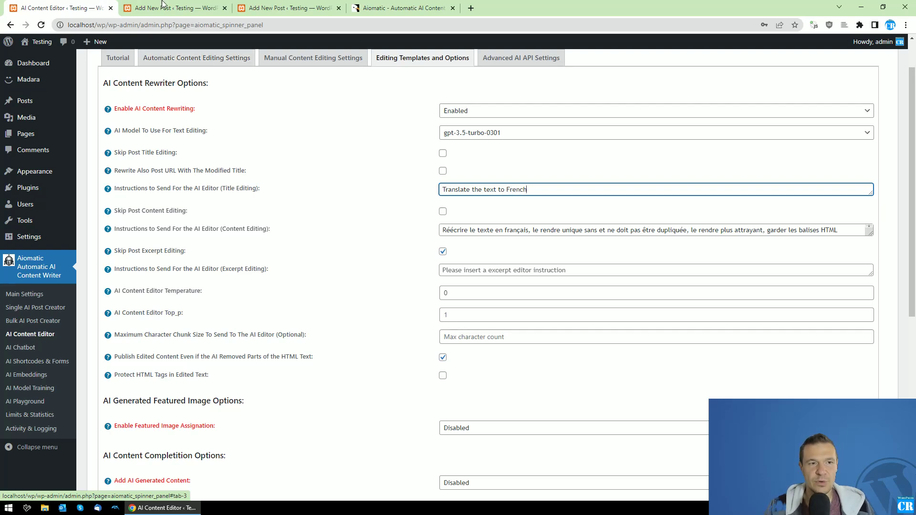
click(164, 7)
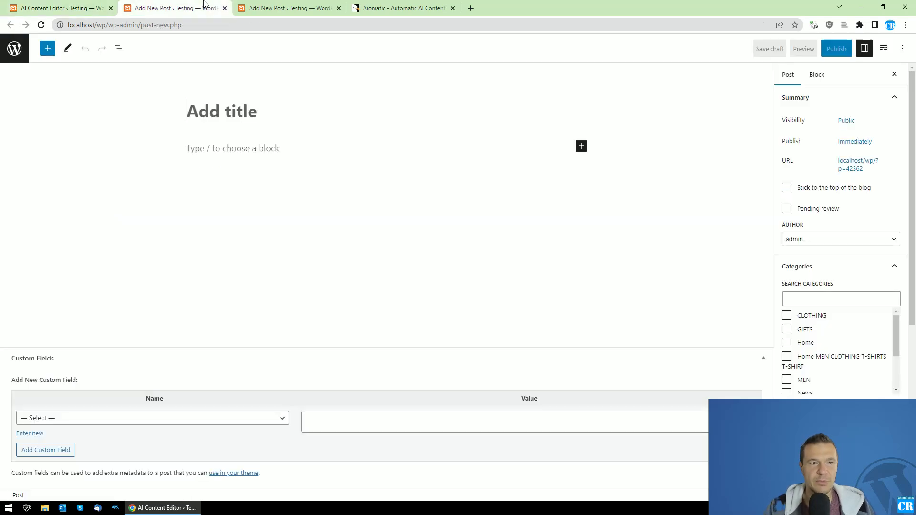
click(73, 4)
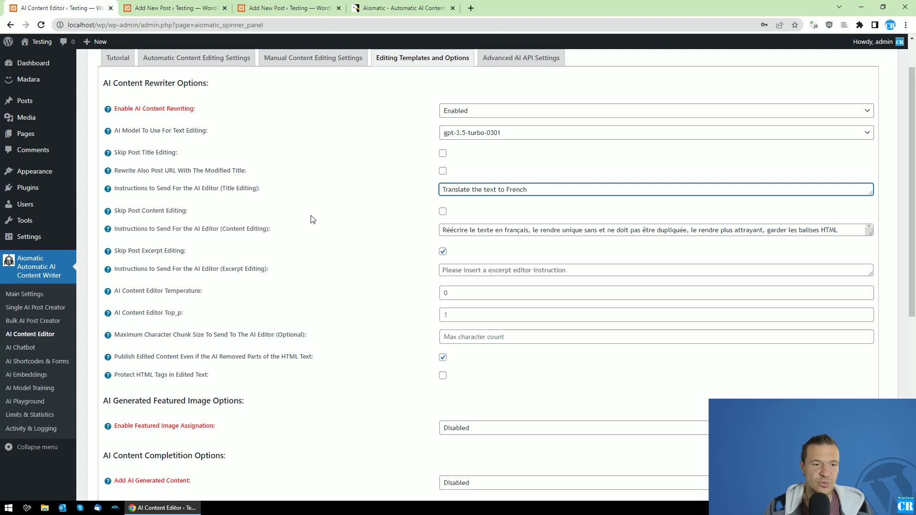
Paste the title instruction into Content Editing and change French to German.
drag(121, 211, 186, 211)
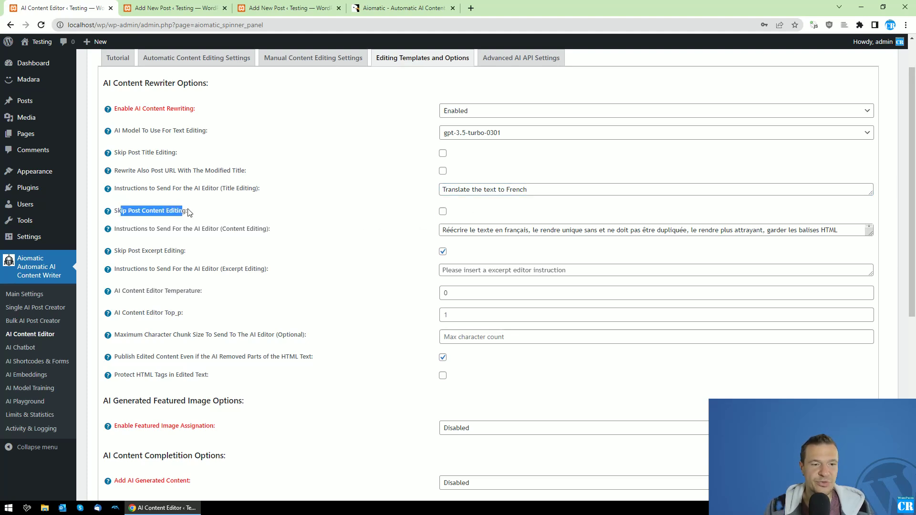
double_click(454, 231)
drag(443, 189, 527, 189)
key(ctrl+c)
click(464, 230)
key(ctrl+a)
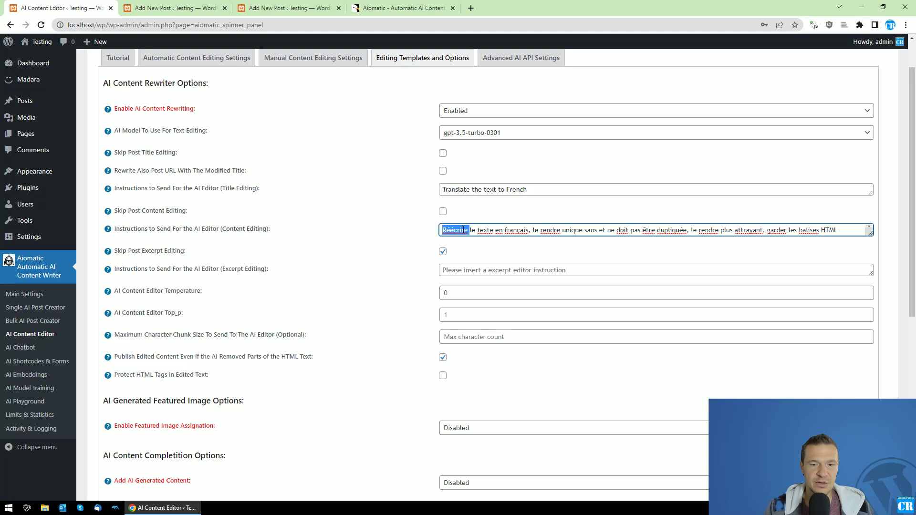
key(ctrl+v)
double_click(514, 231)
text(G)
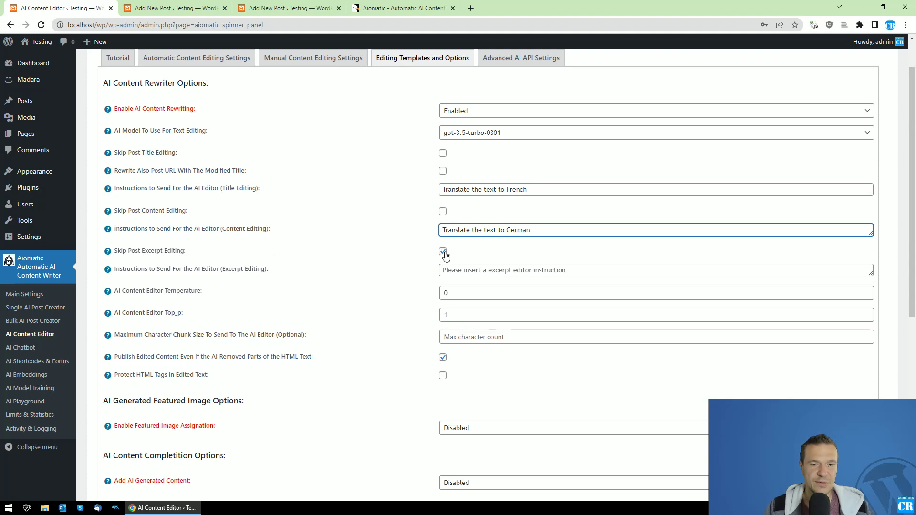
Look over the excerpt editing instruction and temperature settings.
click(451, 271)
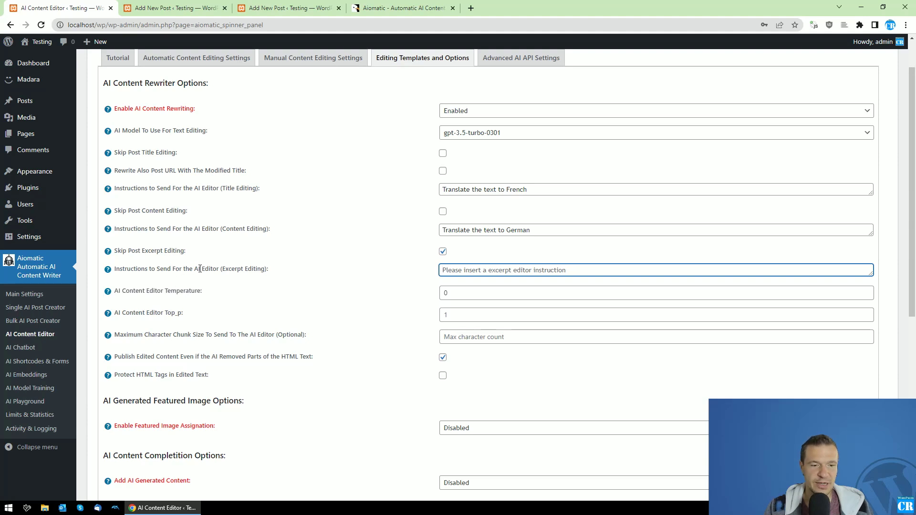
double_click(233, 269)
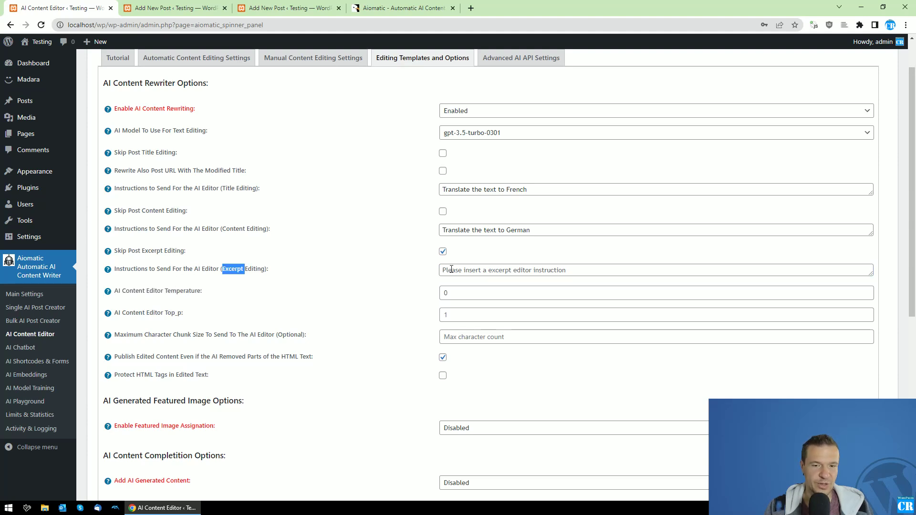
click(318, 279)
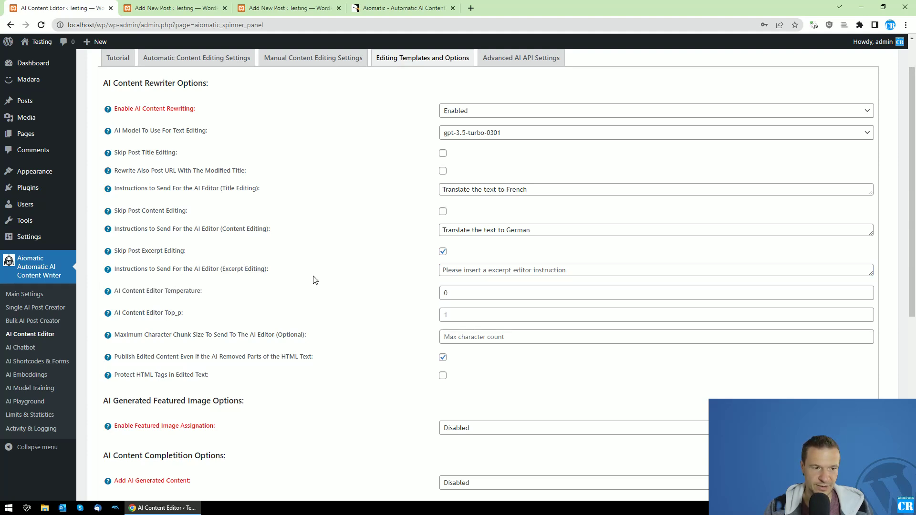
double_click(155, 291)
click(158, 294)
Review the max character chunk size, publish-despite-removed-HTML and Protect HTML Tags settings.
scroll(163, 287, down, 2)
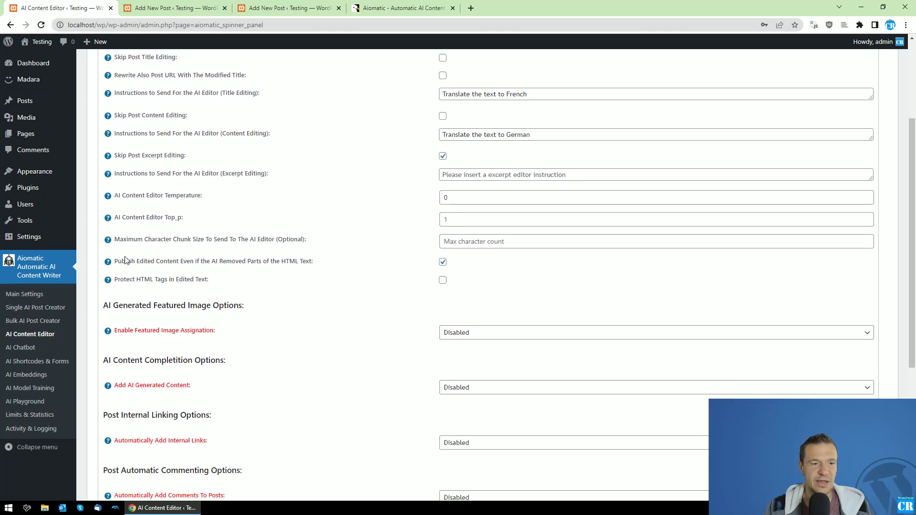
drag(128, 240, 207, 240)
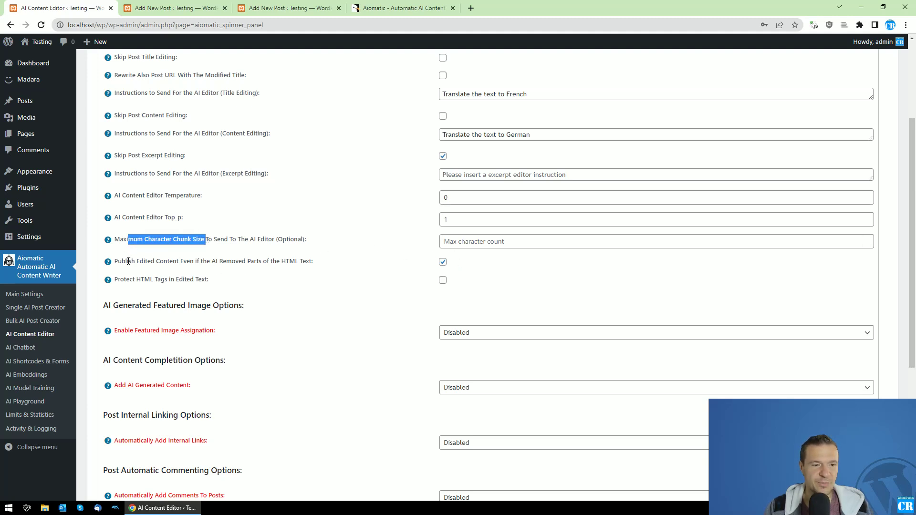
drag(128, 261, 417, 261)
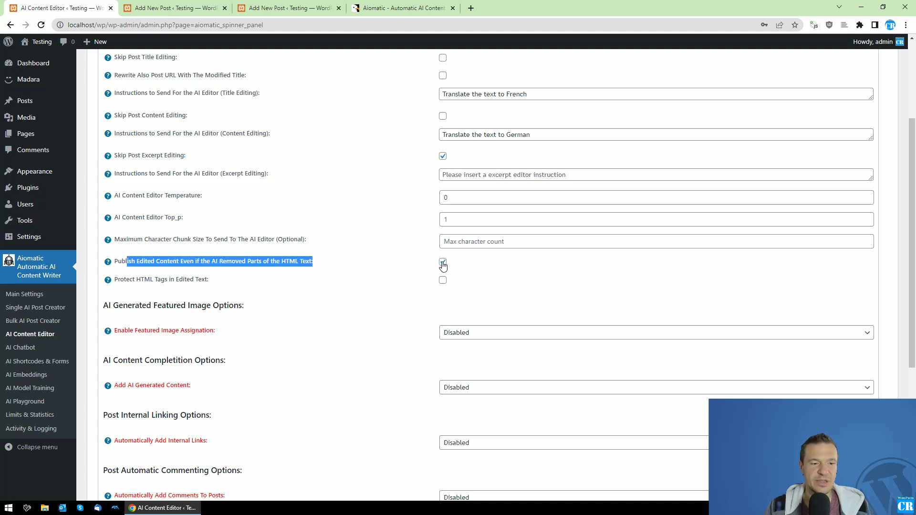
click(360, 265)
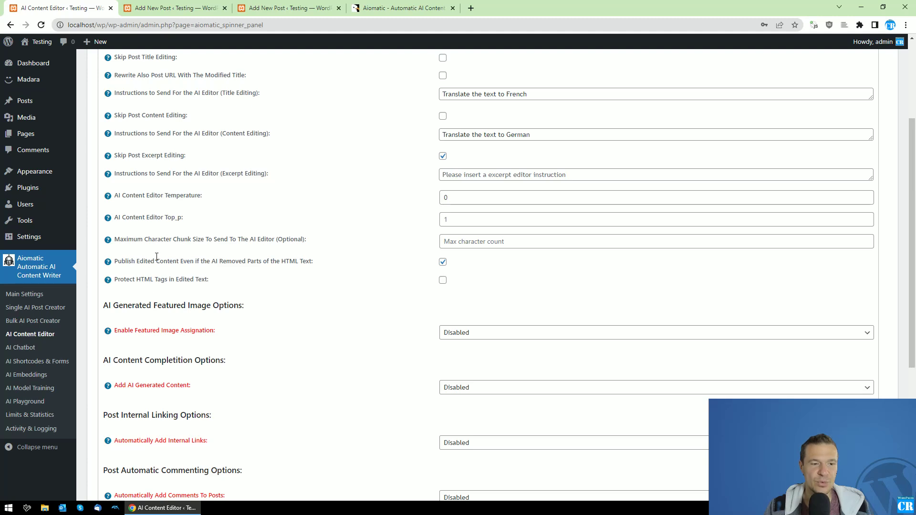
drag(119, 280, 209, 281)
drag(114, 261, 306, 263)
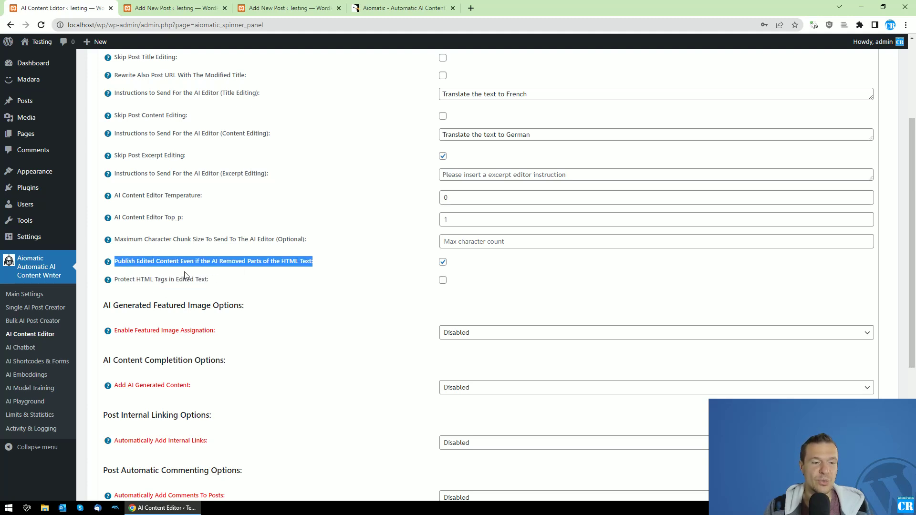
click(120, 279)
scroll(120, 279, up, 3)
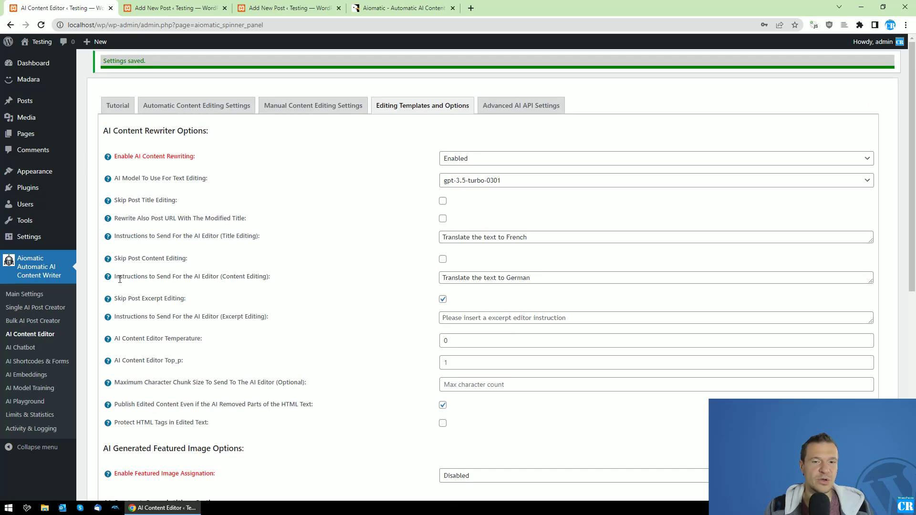
scroll(120, 280, down, 8)
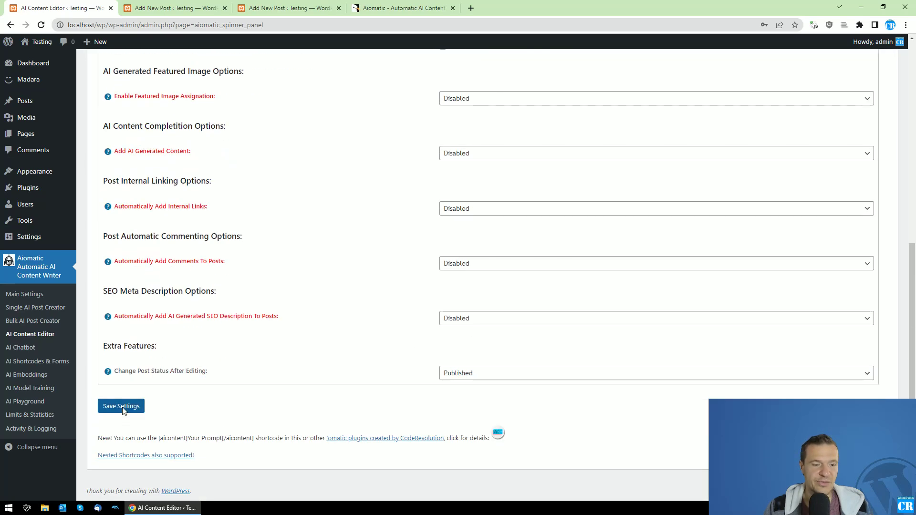
Save the French title and German content instructions.
click(122, 408)
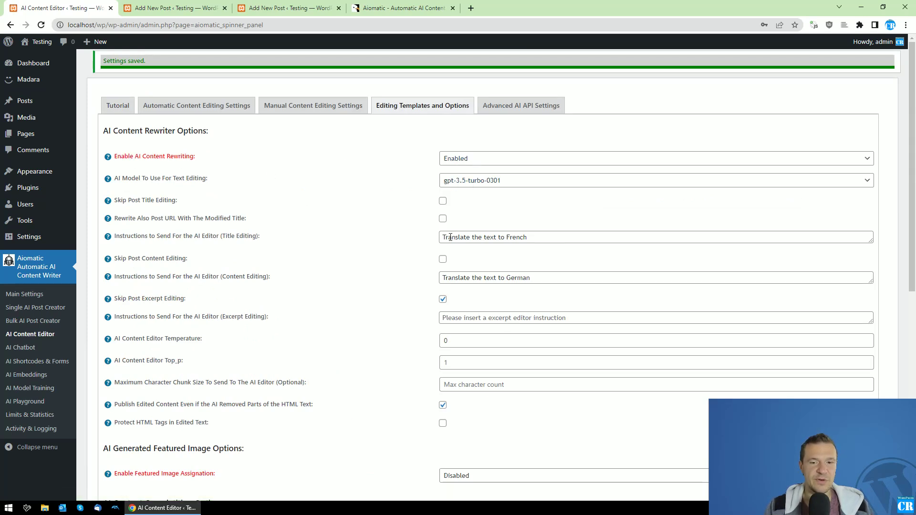
double_click(510, 239)
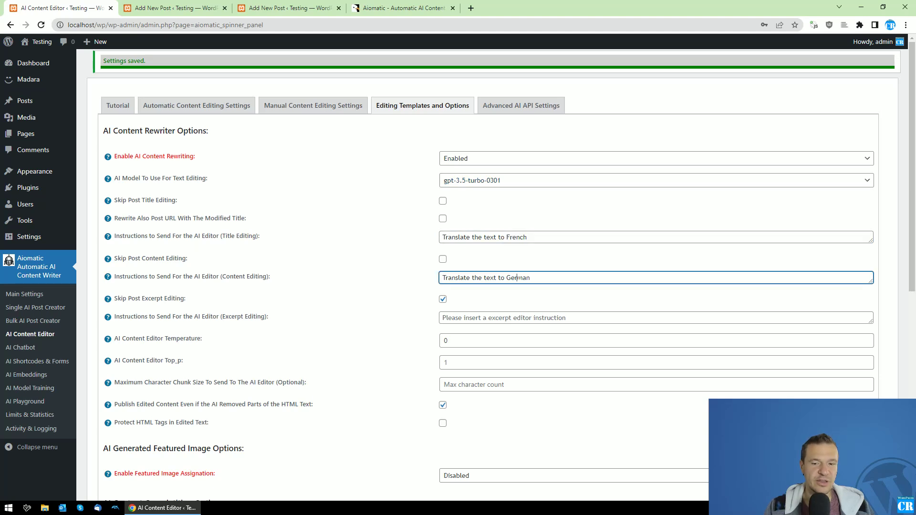
double_click(518, 279)
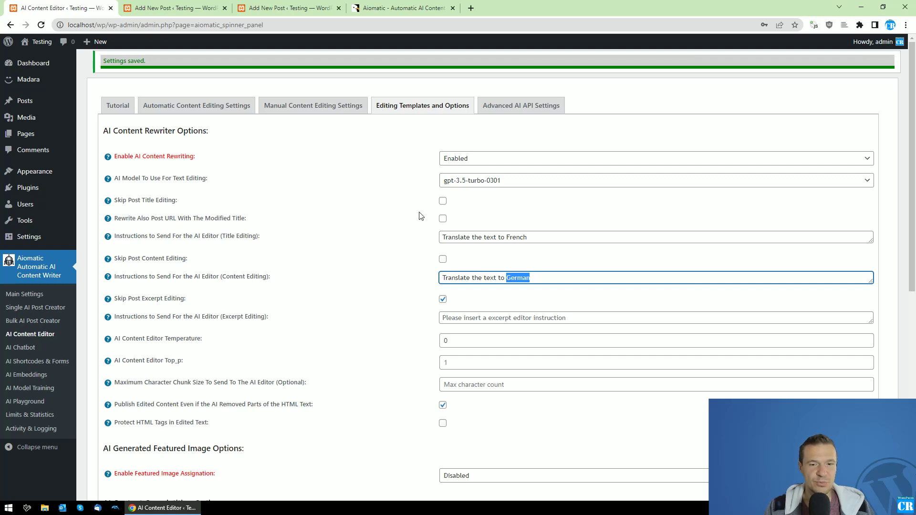
Enable Rewrite Also Post URL With The Modified Title, save, and go to Add New Post.
click(443, 219)
scroll(263, 343, down, 6)
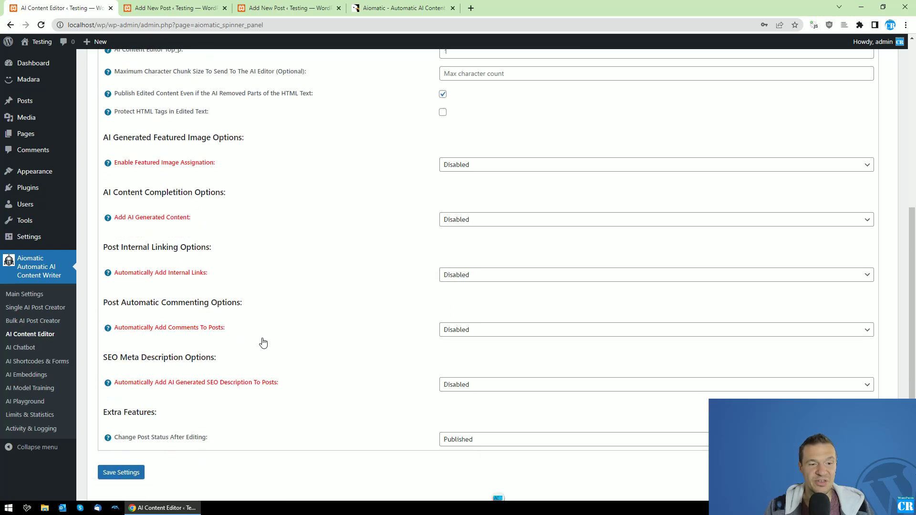
scroll(264, 343, down, 2)
click(119, 405)
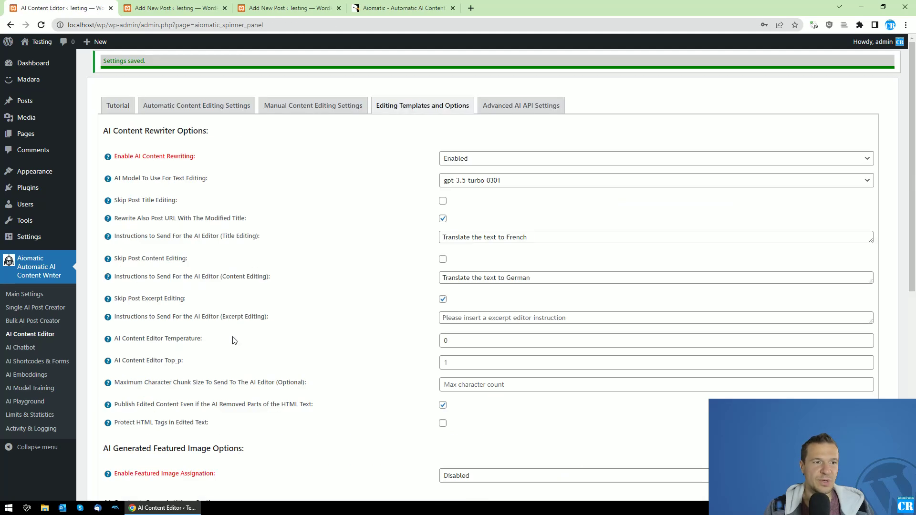
click(194, 4)
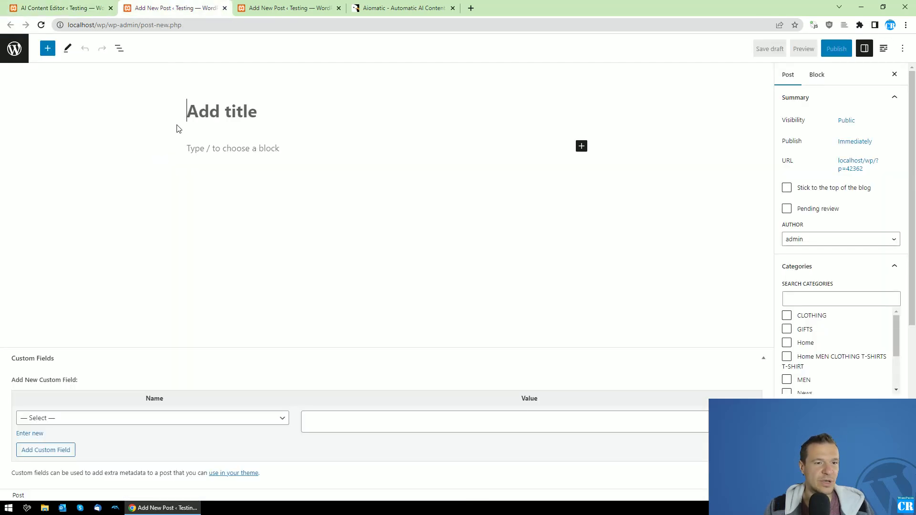
Title the post 'WordPress Themes in 2023, what will differ from now?'.
click(213, 105)
text(WordPres)
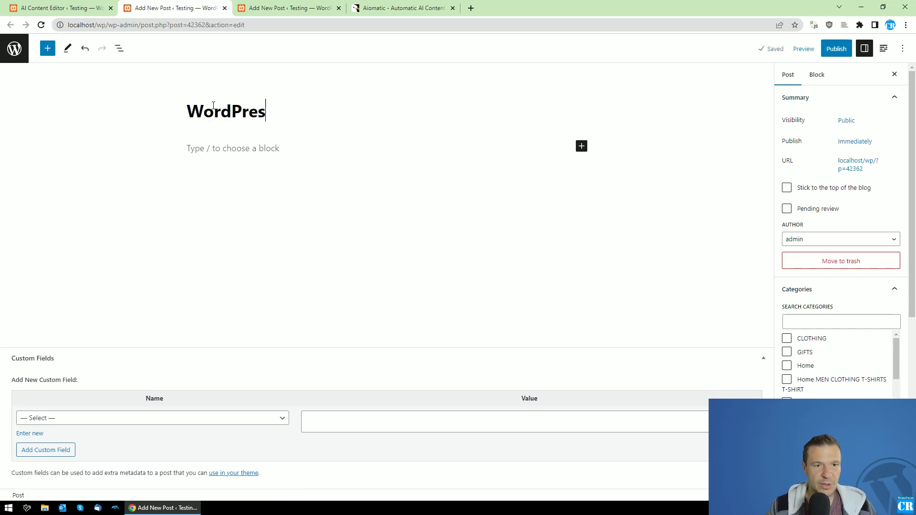
text(s Themes)
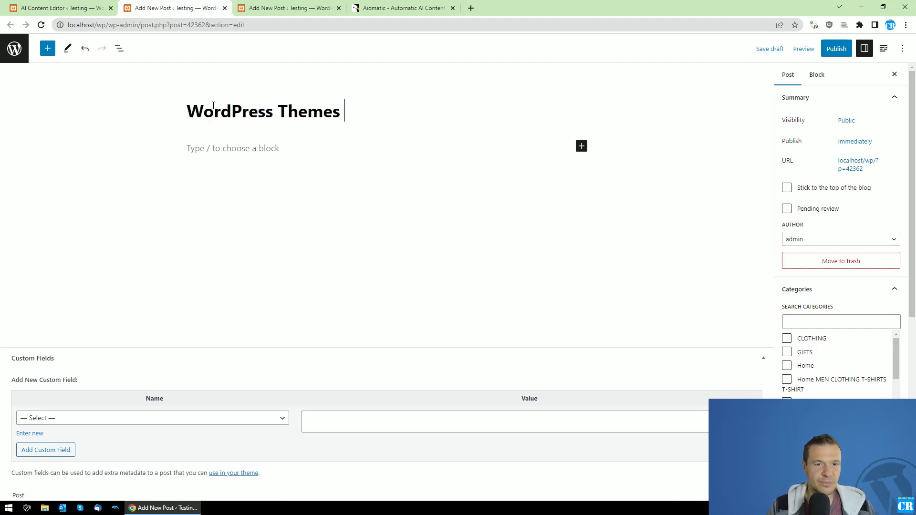
text( in 2023)
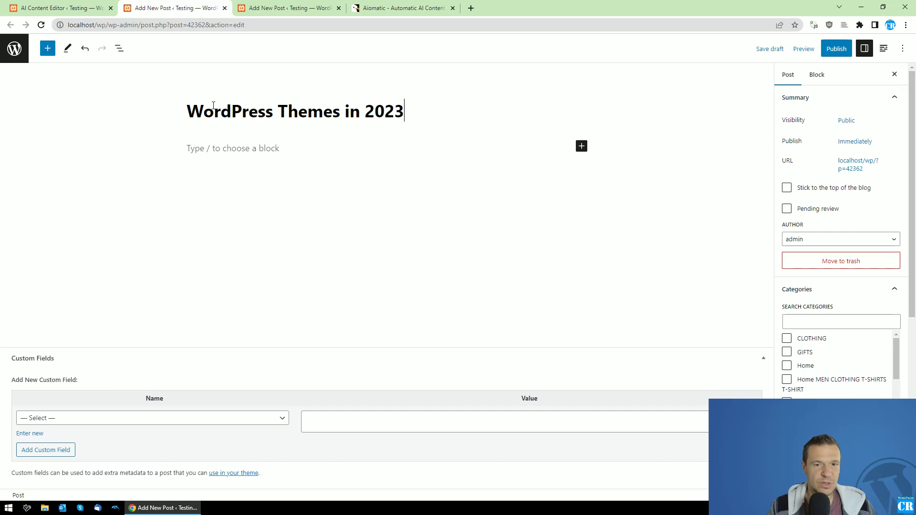
text(, Ne)
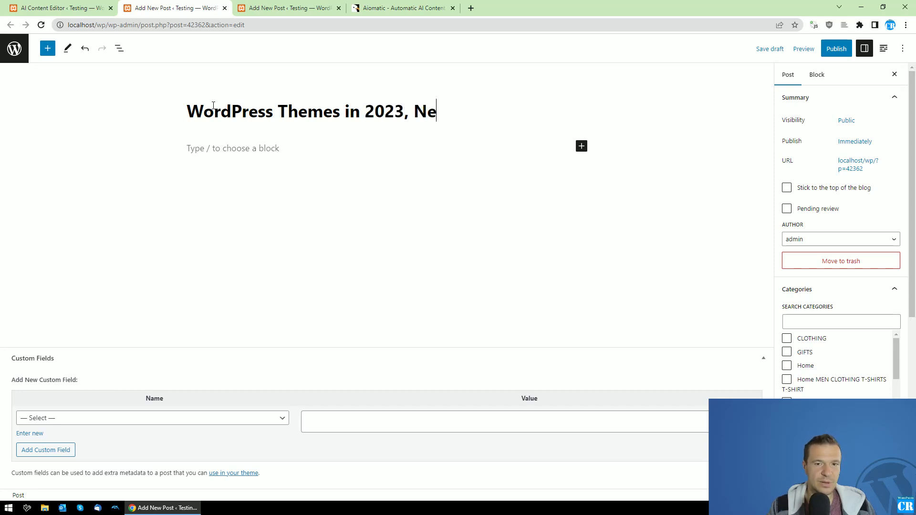
key(BackSpace)
key(BackSpace)
text(hw)
key(BackSpace)
key(BackSpace)
text(what )
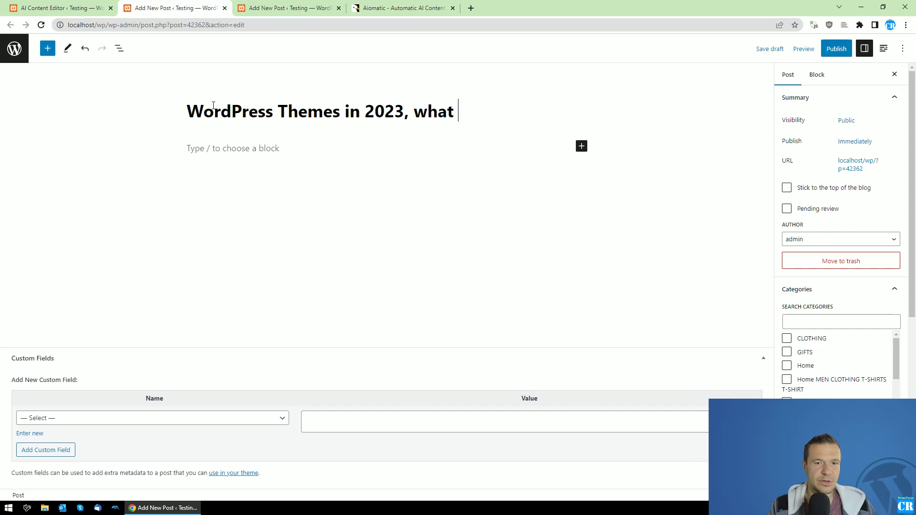
text(will differe)
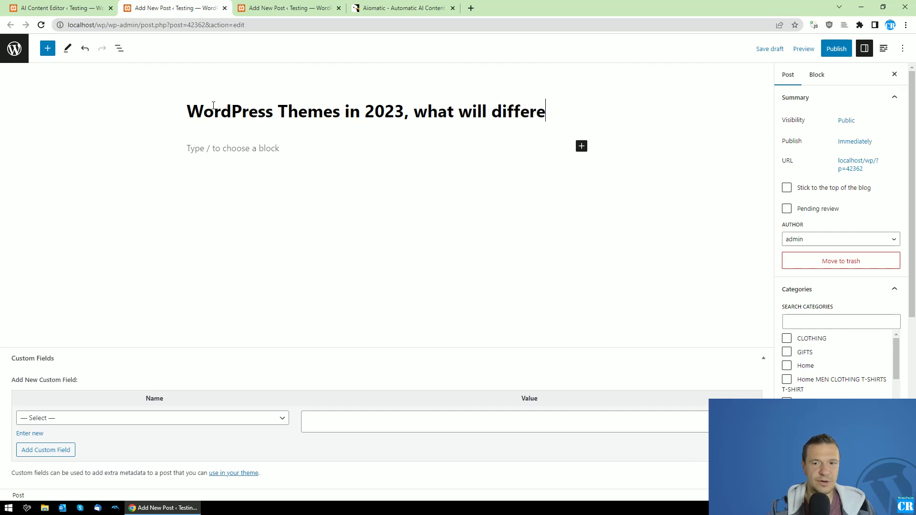
key(BackSpace)
text(from now?)
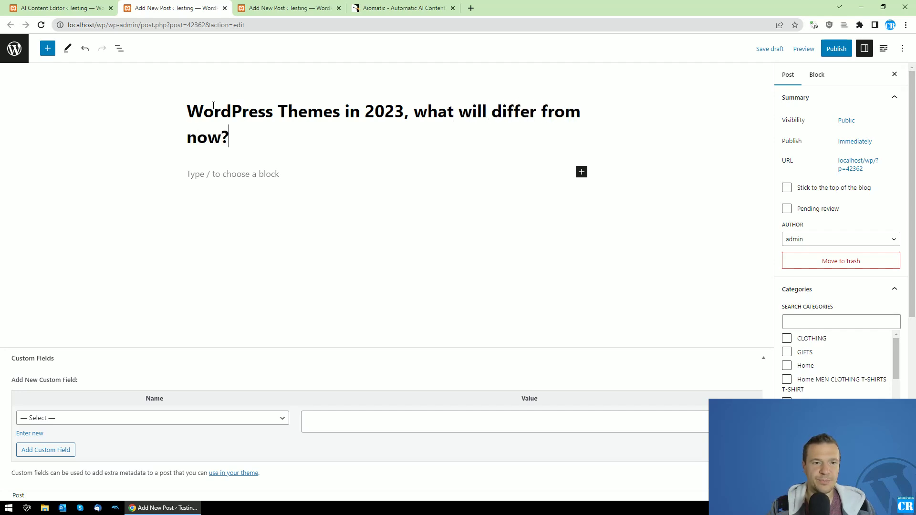
Paste the title into the empty body paragraph, publish the post, and open it in a new tab.
key(ctrl+a)
key(ctrl+c)
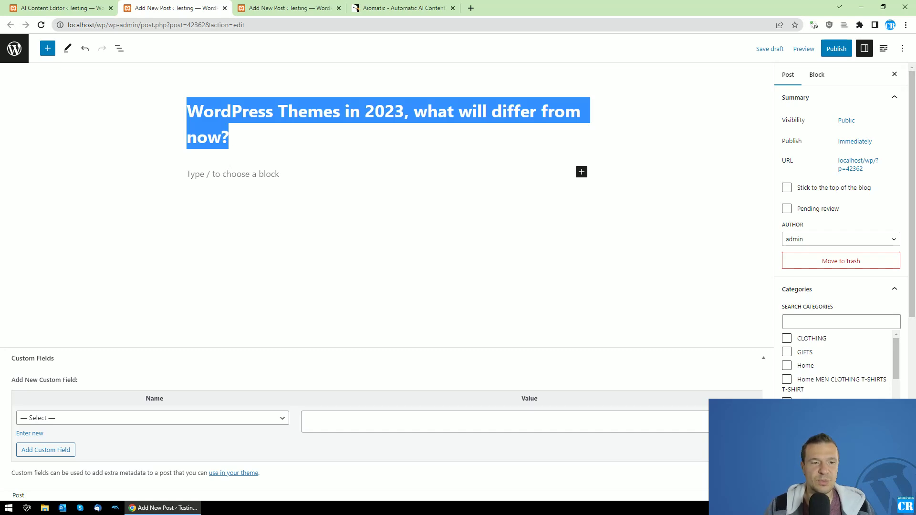
click(223, 173)
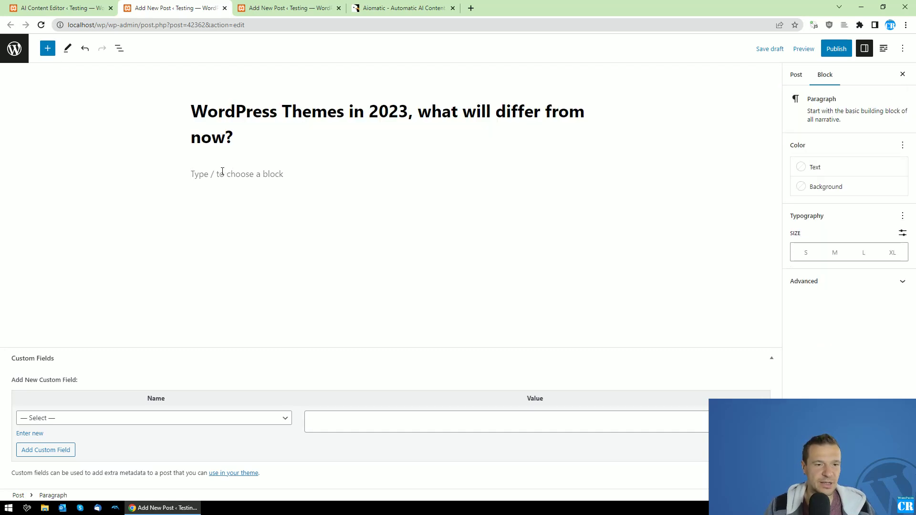
key(ctrl+v)
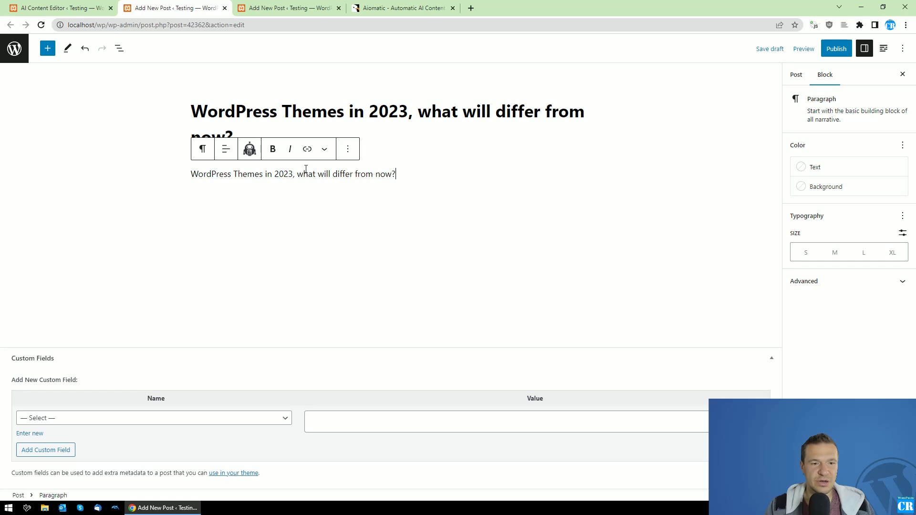
click(277, 200)
click(837, 49)
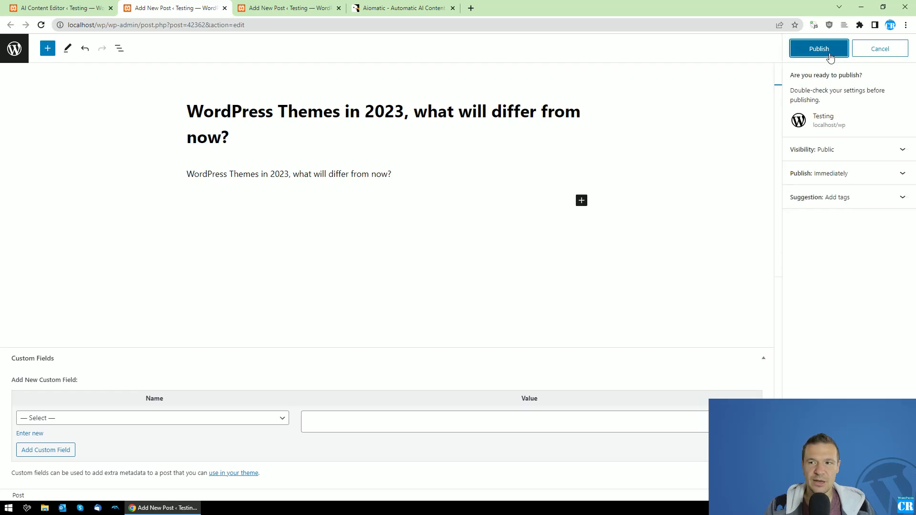
click(835, 49)
click(98, 473)
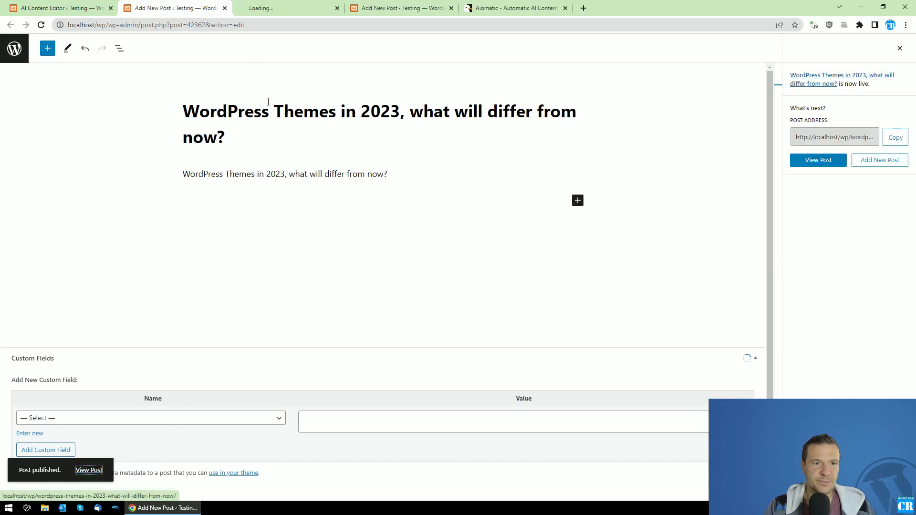
Reload the site home page and open the post, confirming its French title and German body text.
click(227, 80)
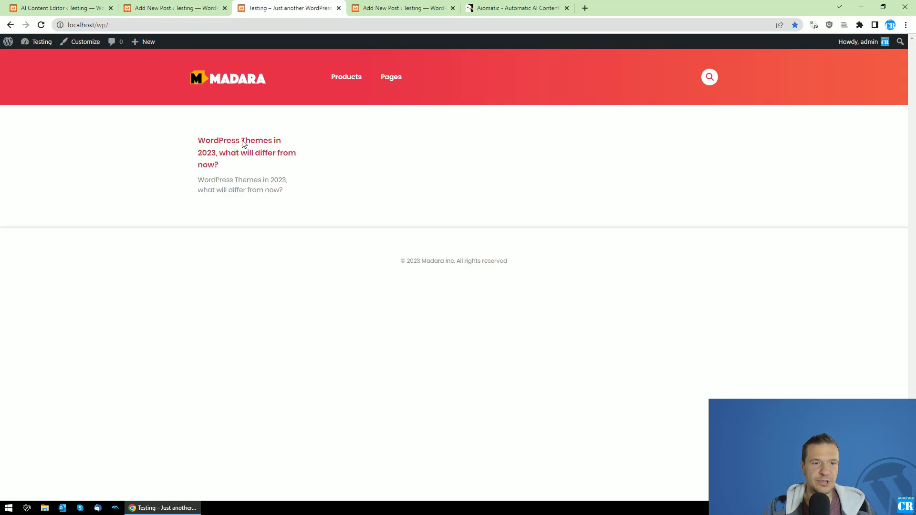
click(41, 25)
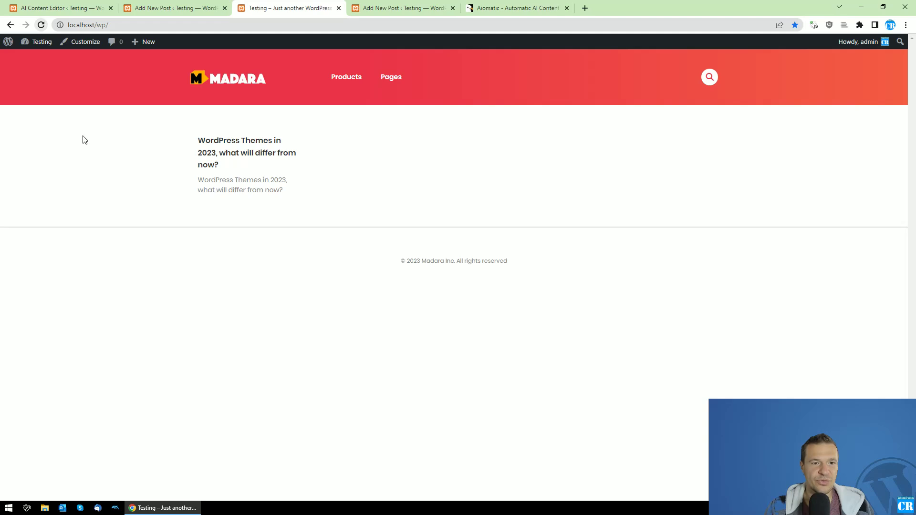
click(41, 25)
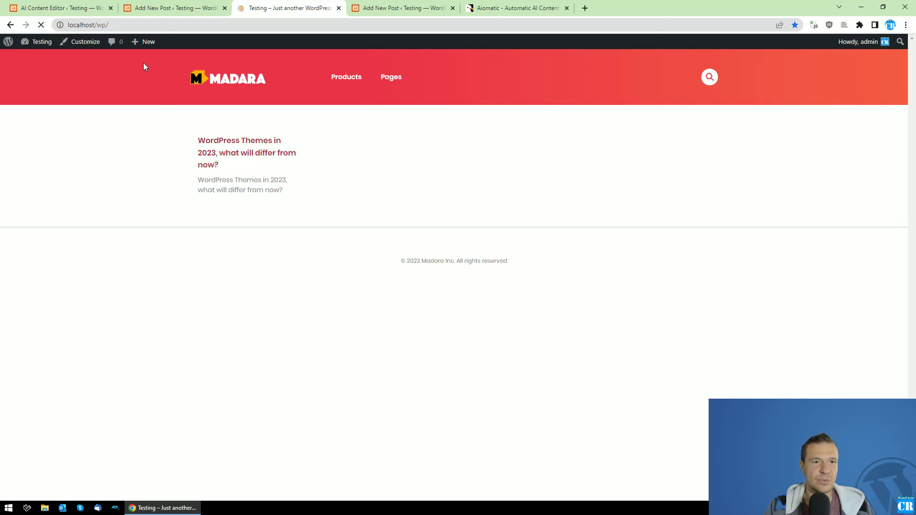
click(216, 143)
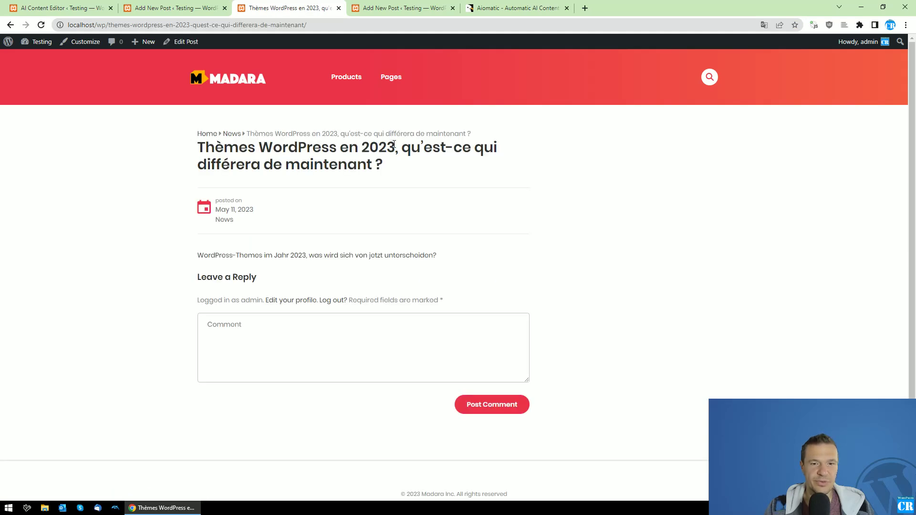
drag(205, 255, 443, 262)
click(228, 155)
click(177, 8)
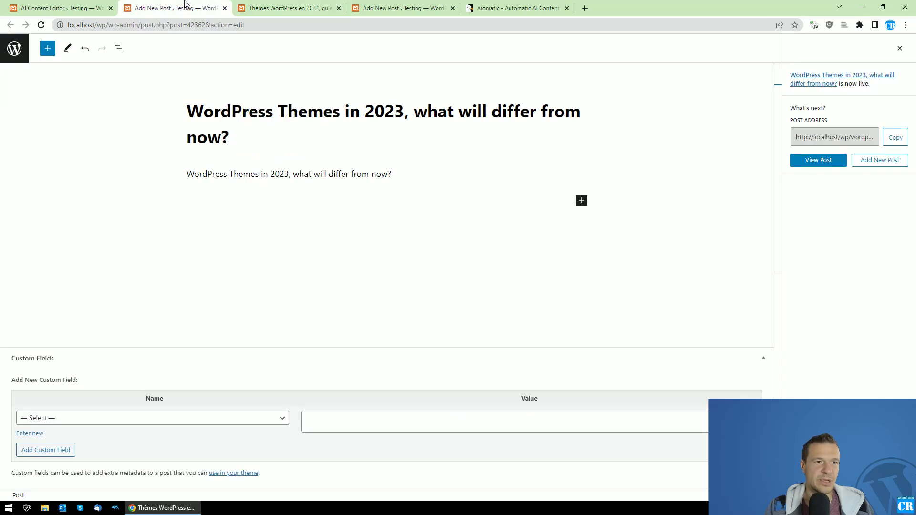
click(62, 8)
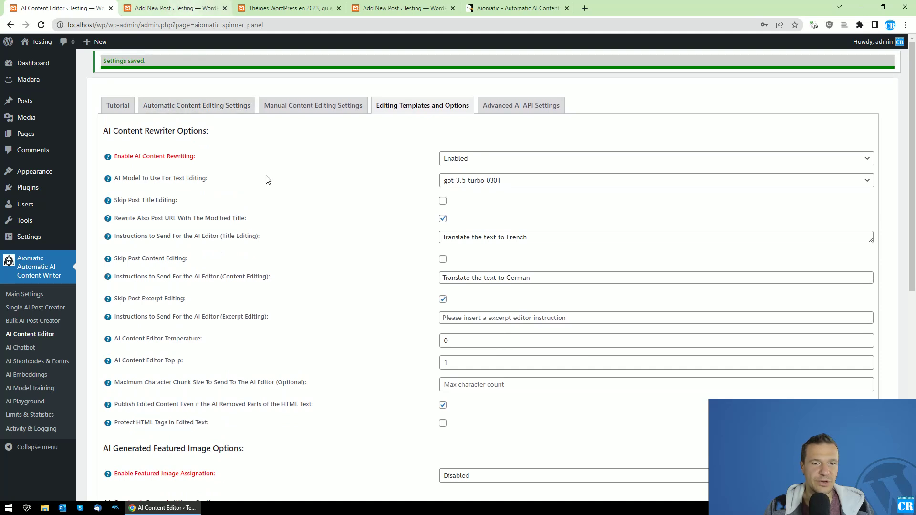
In Automatic Content Editing Settings, switch the post status to process to Drafted, then back to Published.
click(222, 110)
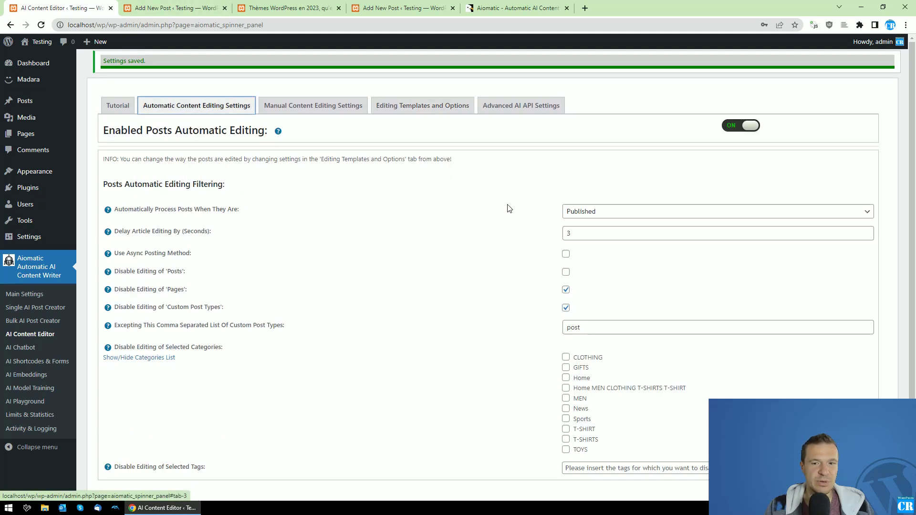
click(575, 211)
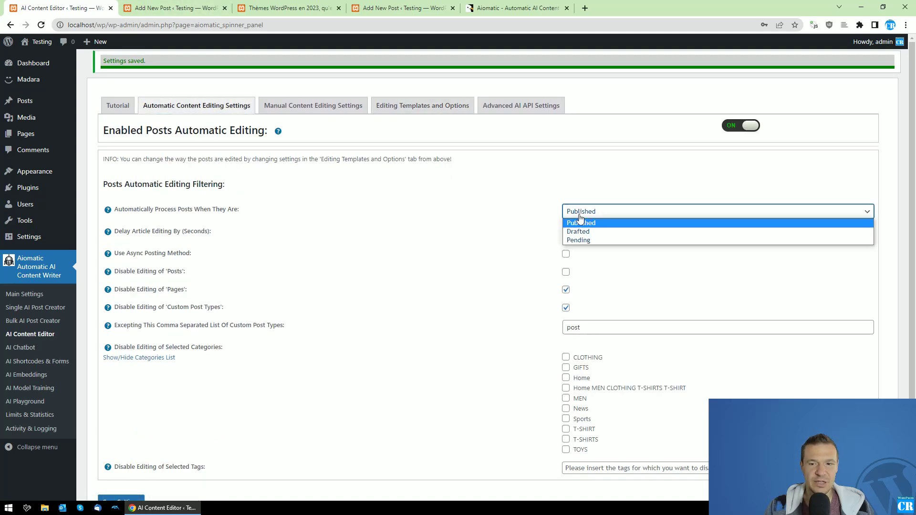
click(598, 233)
click(590, 217)
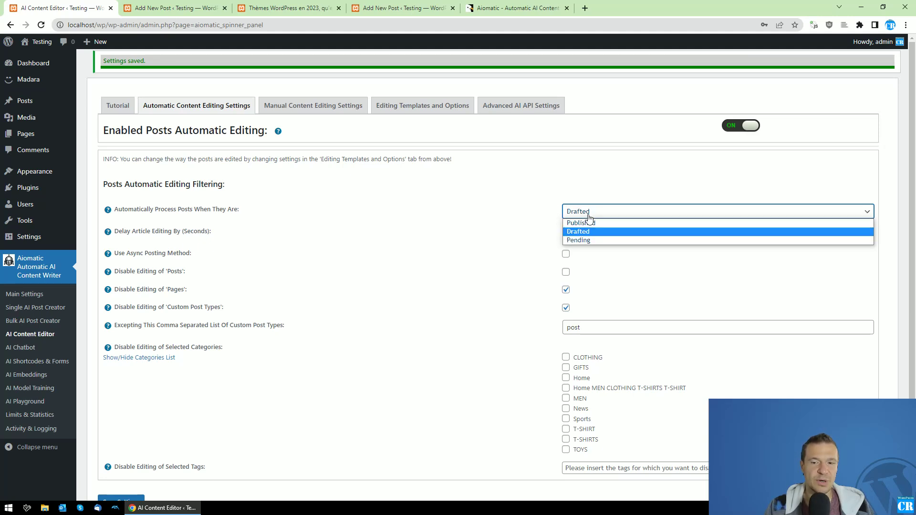
click(590, 223)
scroll(489, 234, down, 1)
scroll(490, 235, up, 1)
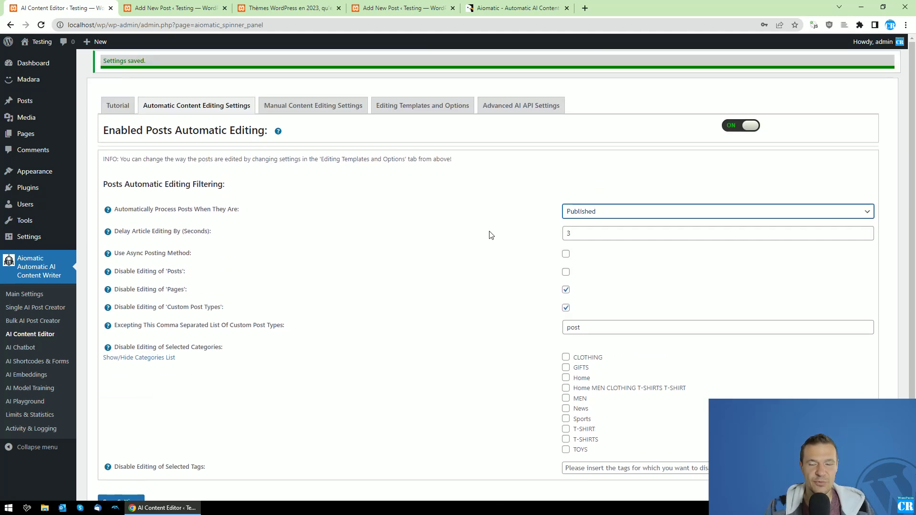
scroll(486, 282, down, 3)
scroll(485, 282, up, 3)
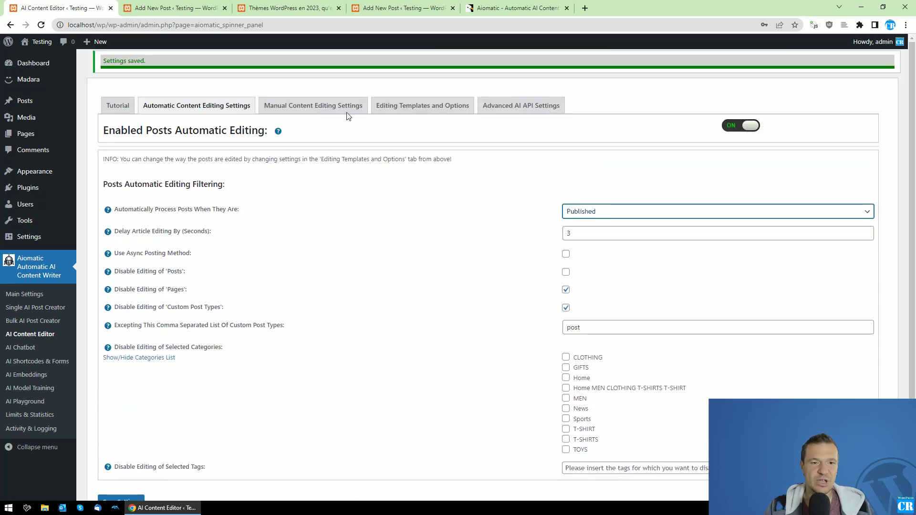
Look over the Editing Templates and Options tab before returning to automatic editing settings.
click(422, 105)
scroll(418, 285, down, 10)
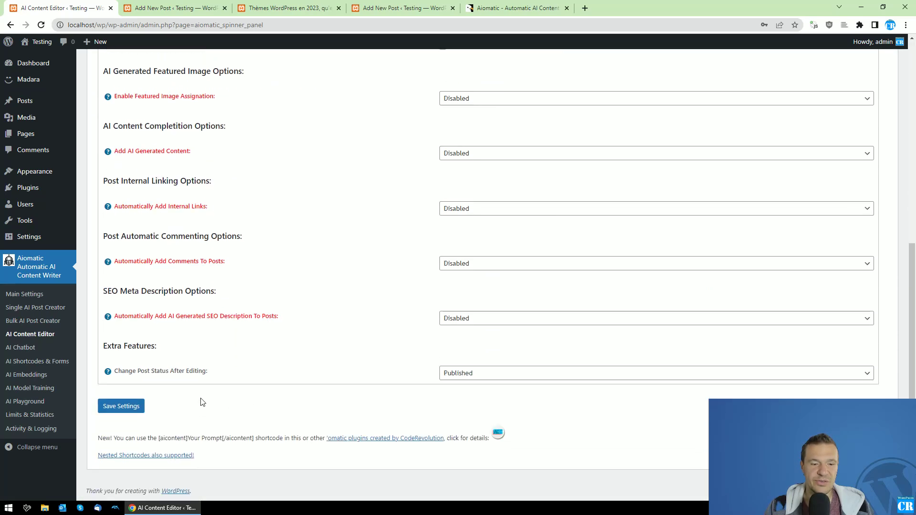
scroll(368, 379, up, 10)
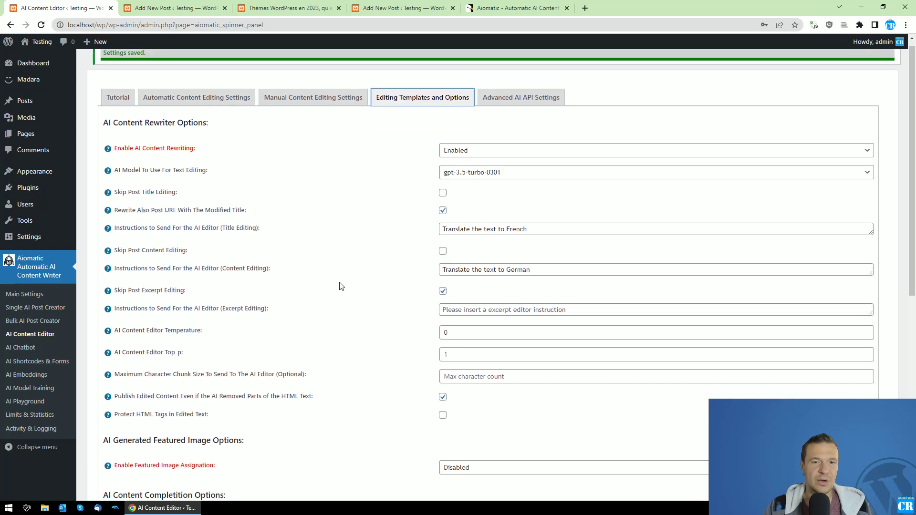
click(213, 109)
Turn off Enabled Posts Automatic Editing and save the settings.
click(752, 126)
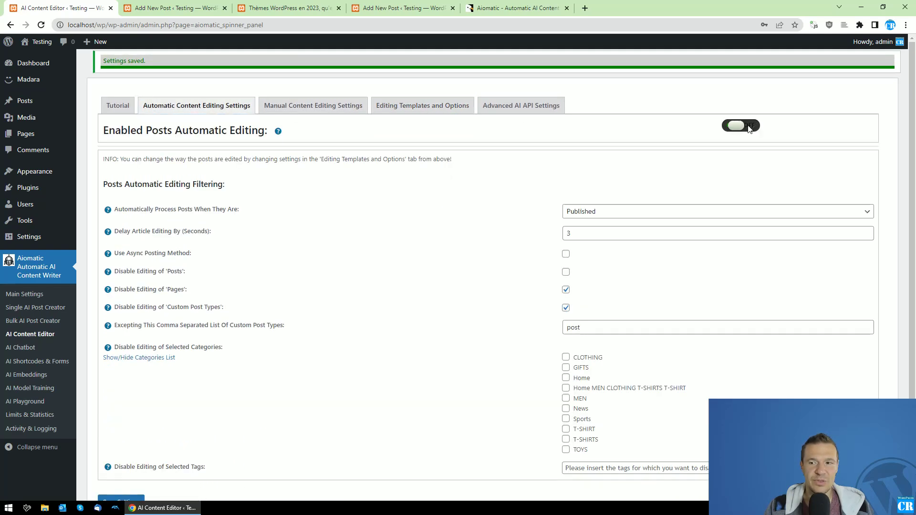
scroll(286, 334, down, 2)
click(125, 411)
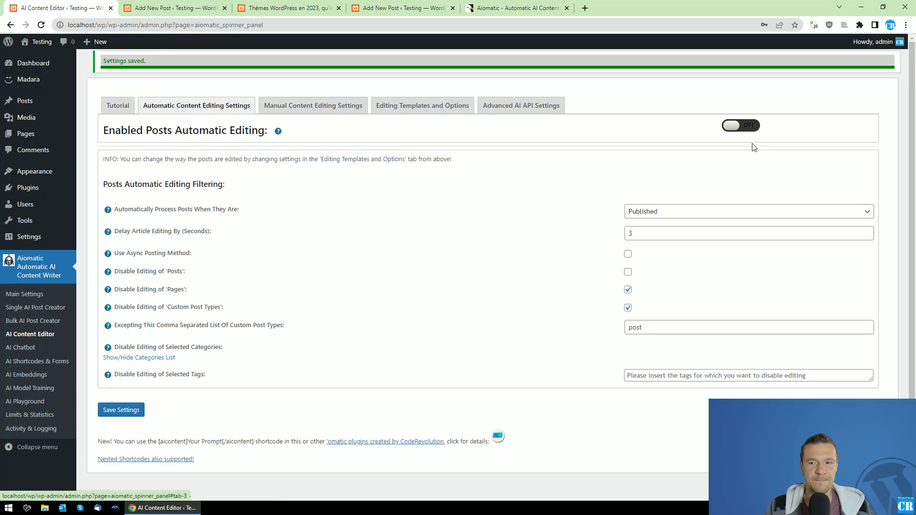
click(144, 6)
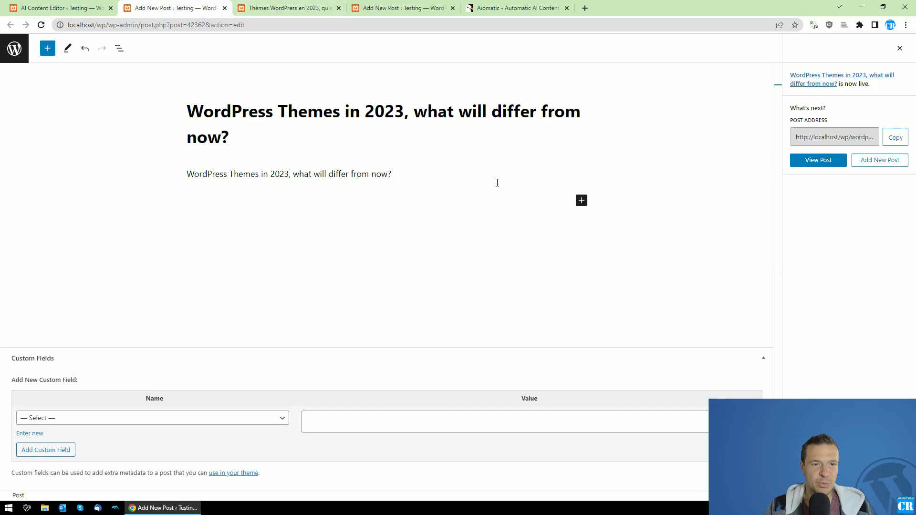
Close the post-publish panel and show the Aiomatic AI Content Writer sidebar panel.
click(900, 48)
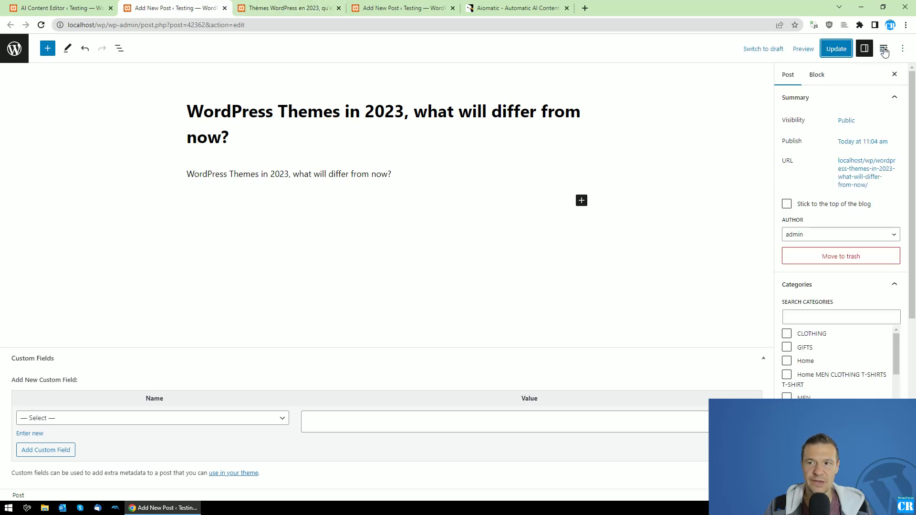
click(884, 50)
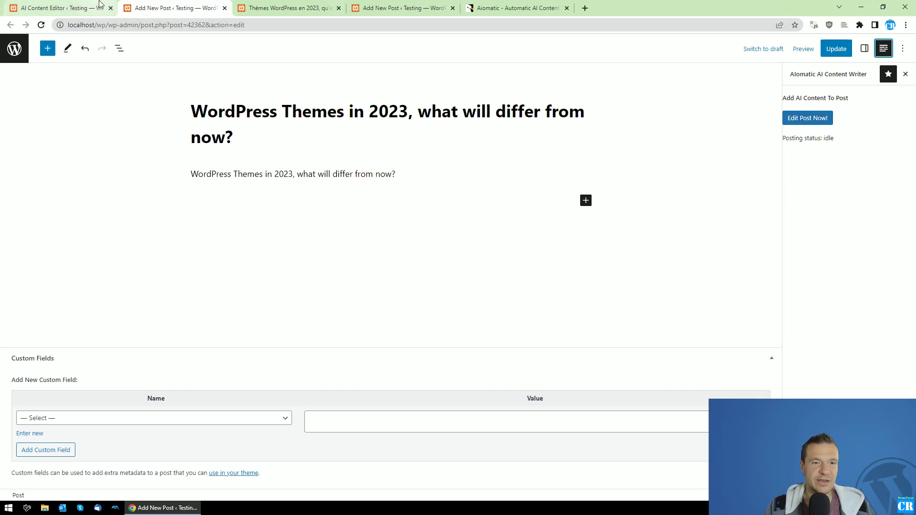
click(101, 6)
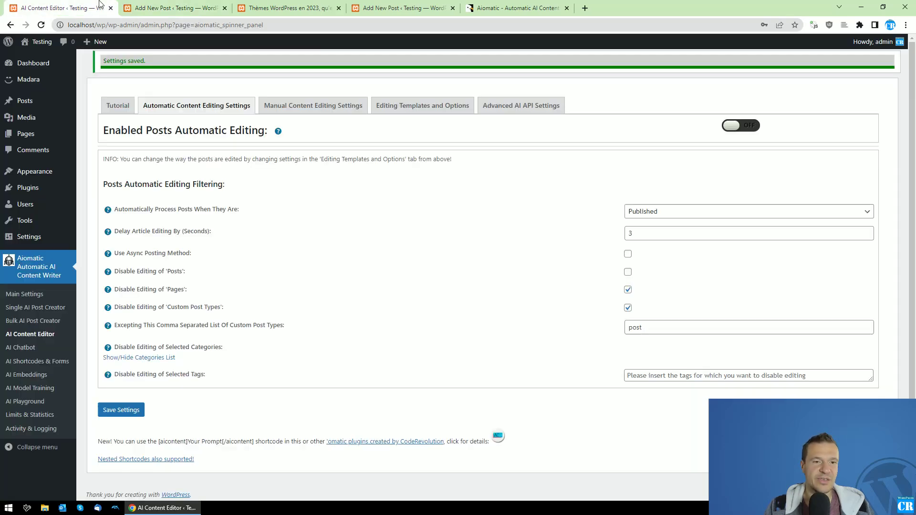
click(214, 5)
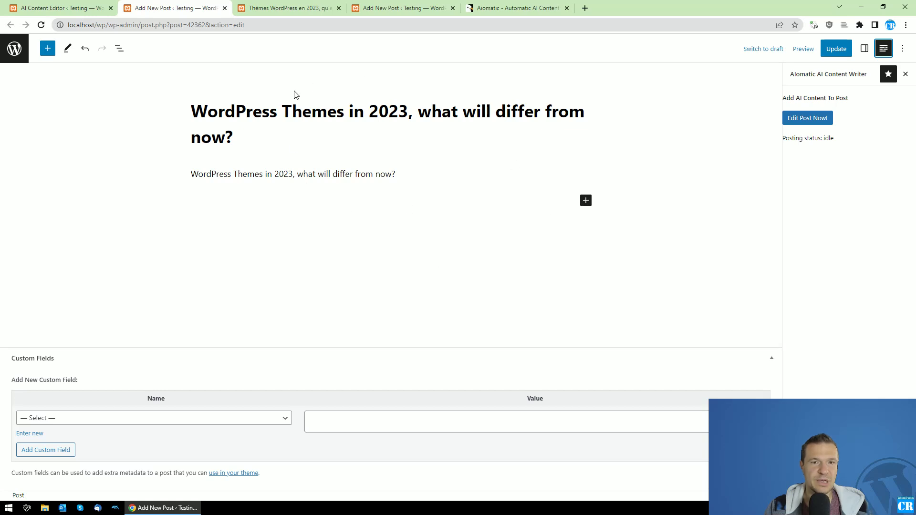
Review the Aiomatic option in the classic new-post editor tab, then close that tab.
click(383, 4)
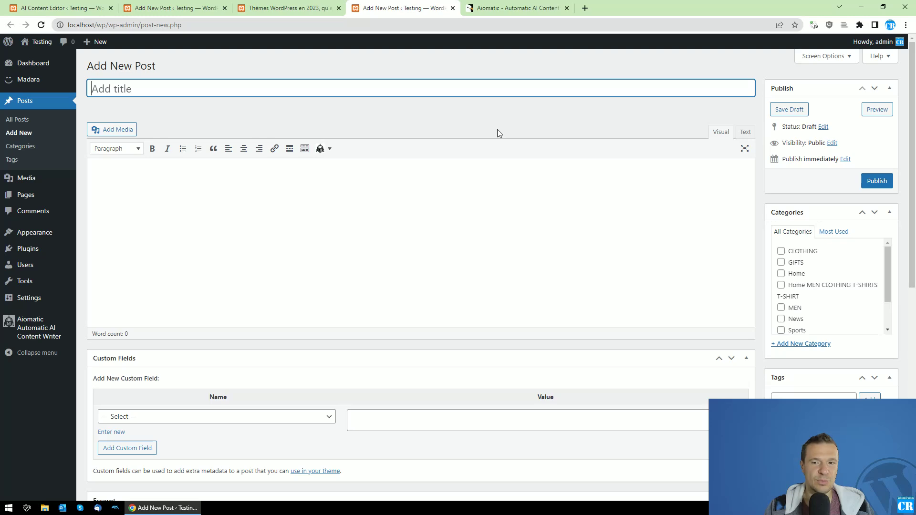
scroll(497, 133, down, 8)
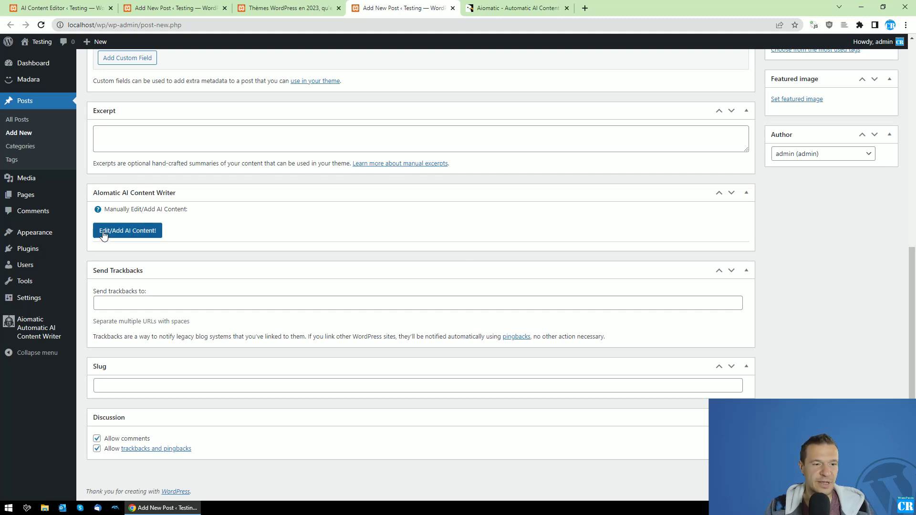
scroll(134, 238, up, 3)
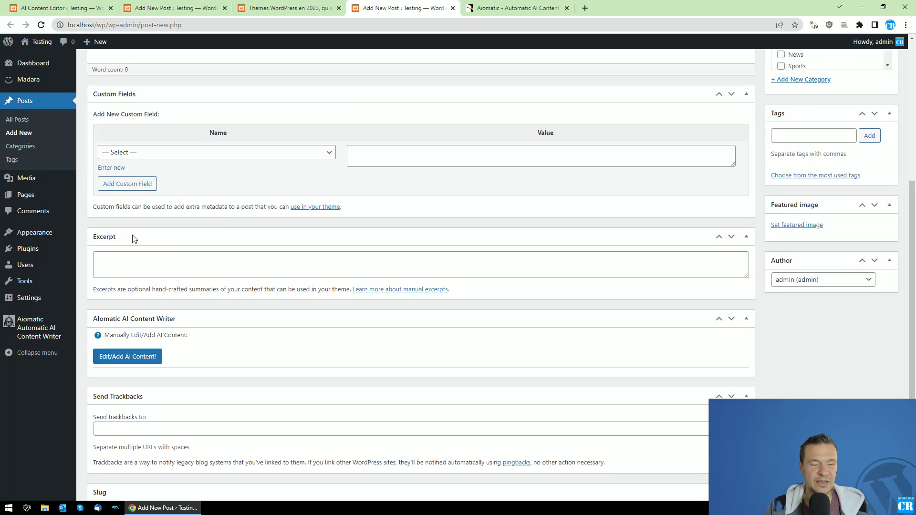
scroll(134, 238, up, 5)
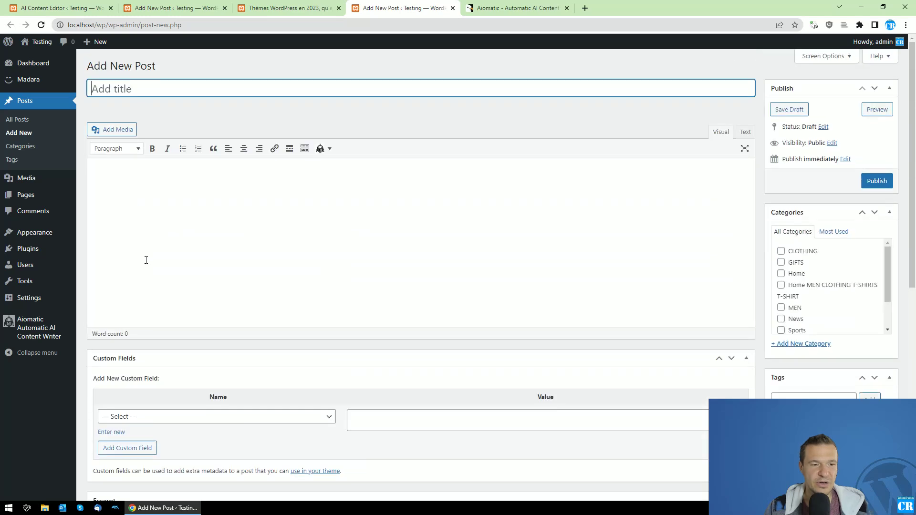
click(453, 8)
click(302, 6)
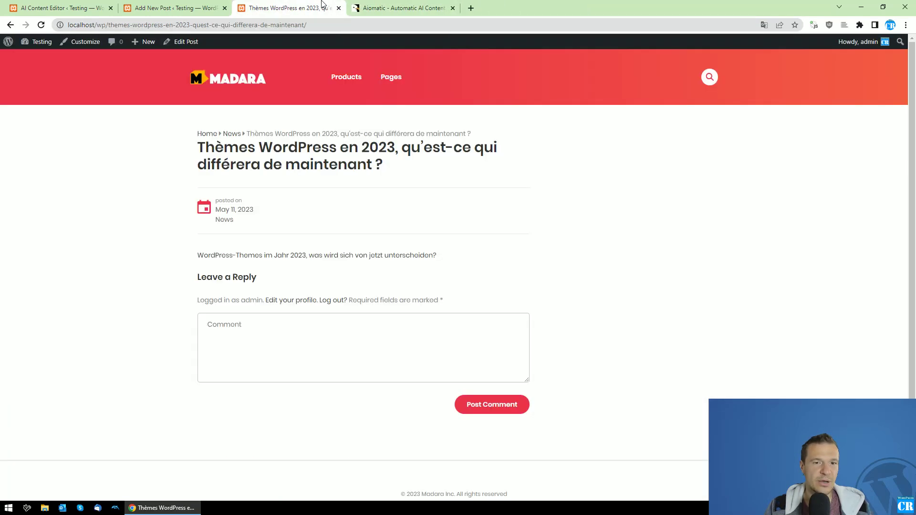
Open the Posts list in a new tab and move both posts to the Trash.
click(363, 5)
click(286, 8)
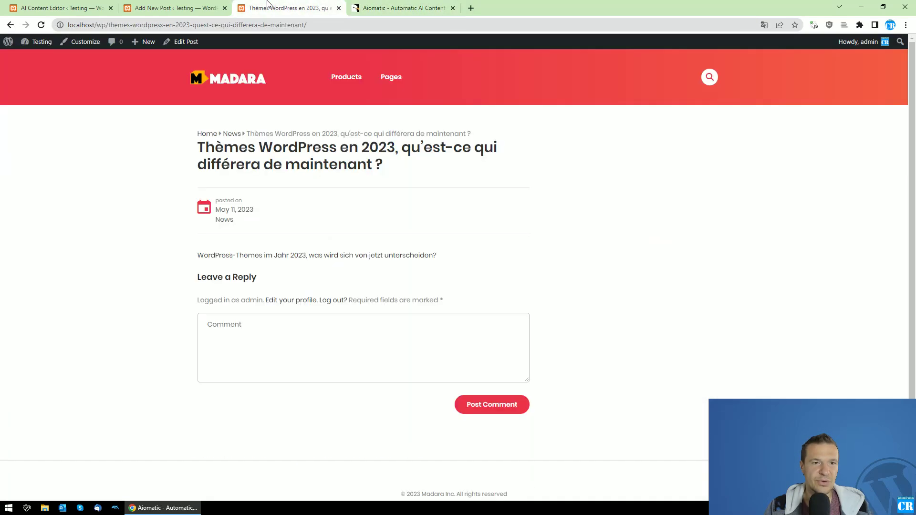
click(143, 5)
click(46, 5)
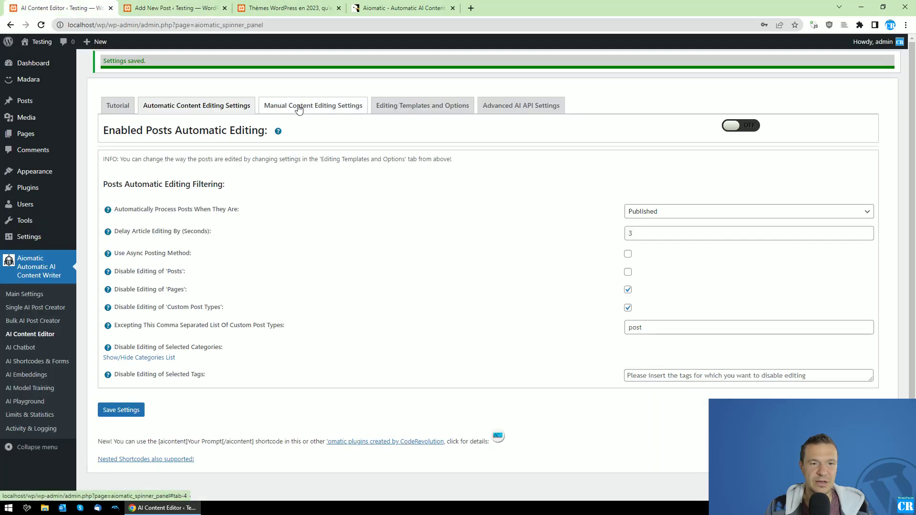
middle_click(27, 101)
click(173, 6)
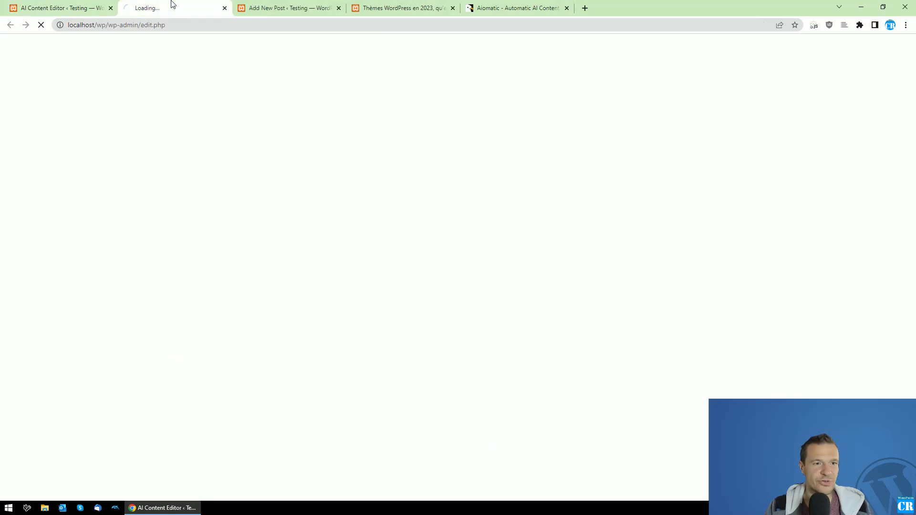
click(96, 120)
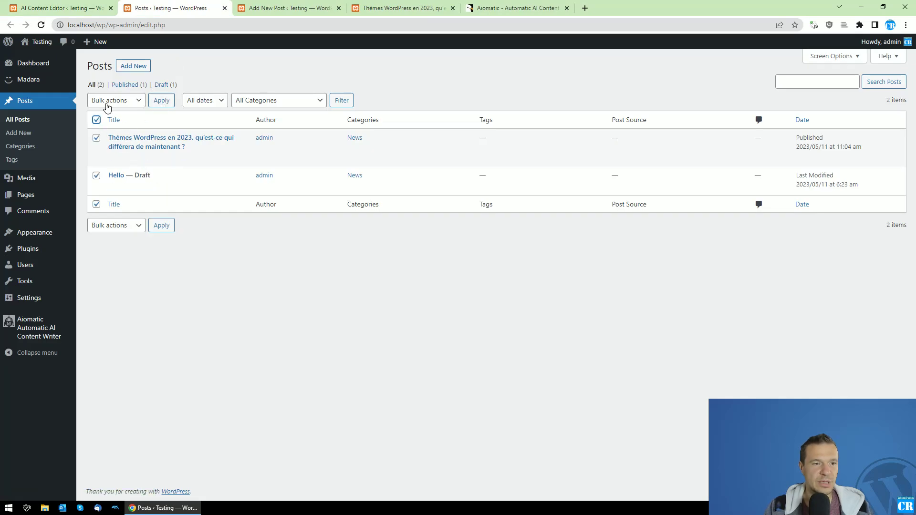
click(107, 101)
click(117, 133)
click(154, 103)
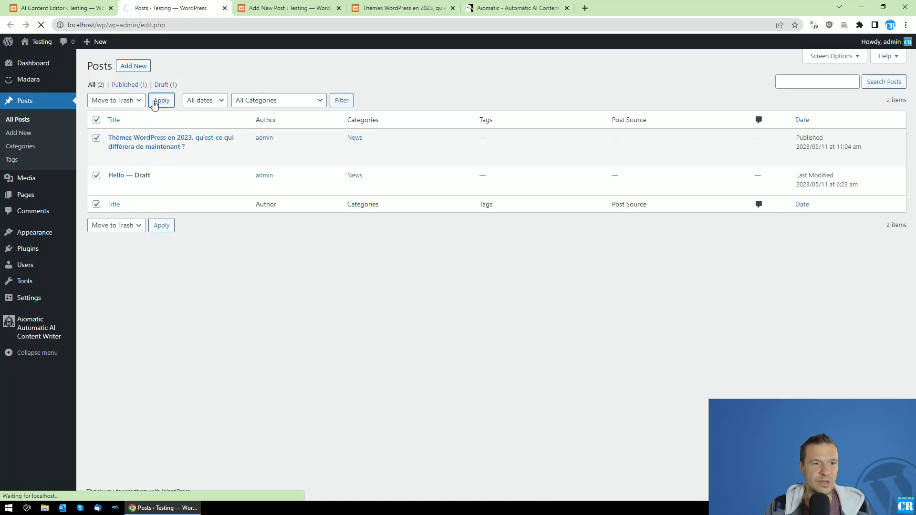
Permanently delete the trashed posts and start a new post.
click(121, 117)
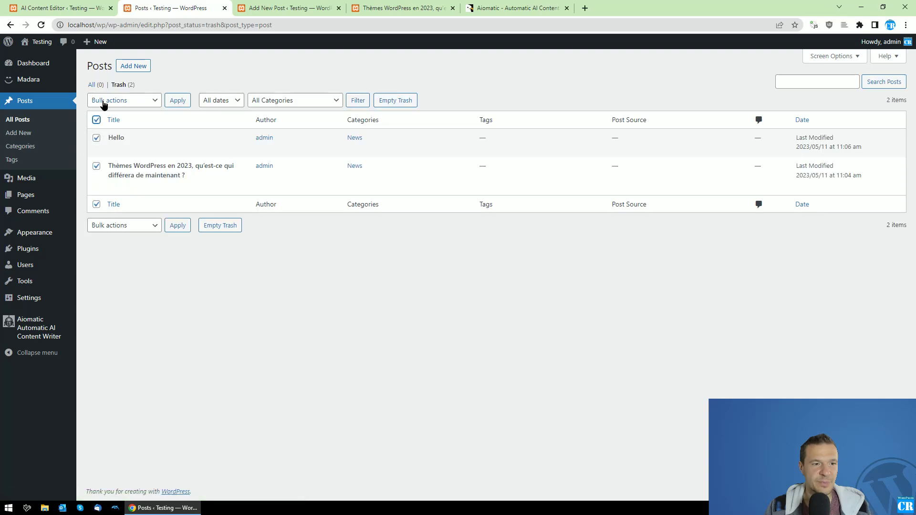
click(104, 104)
click(123, 131)
click(177, 101)
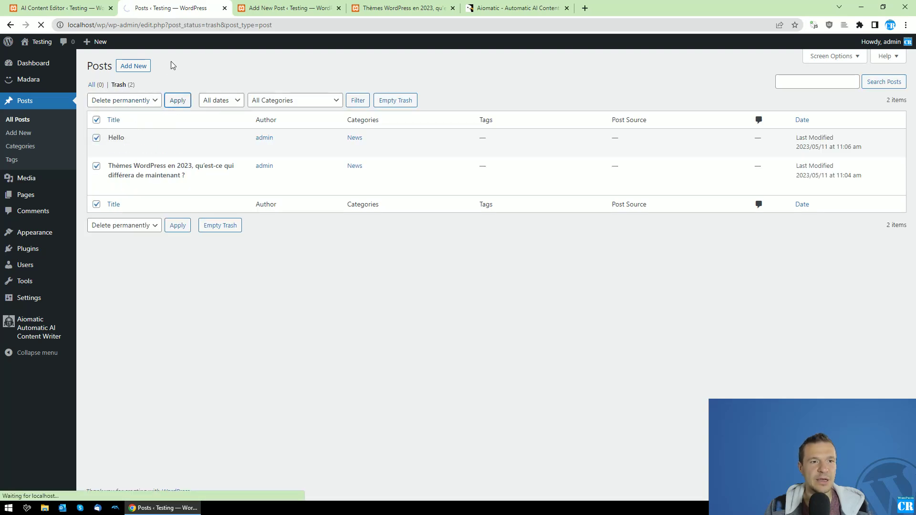
click(134, 66)
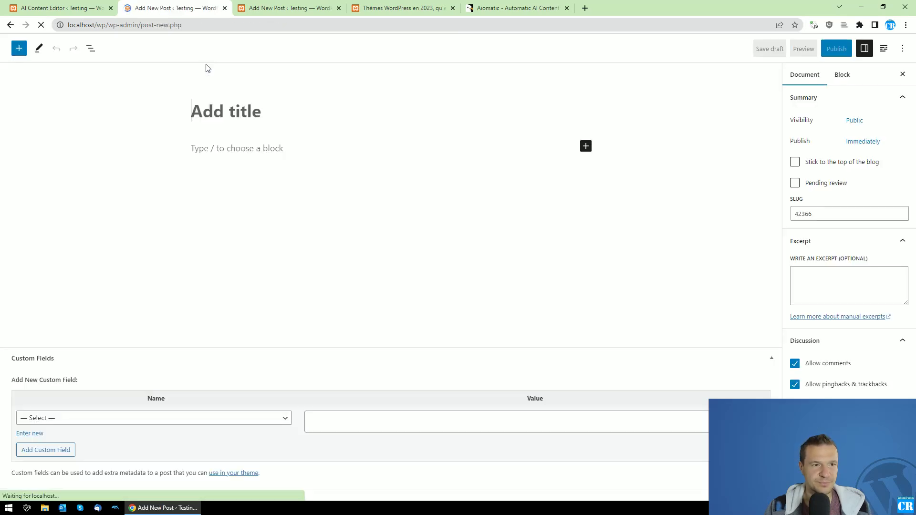
Title the post 'WordPress in 2023, news updates and features' and paste the title as its body.
text(WordPr)
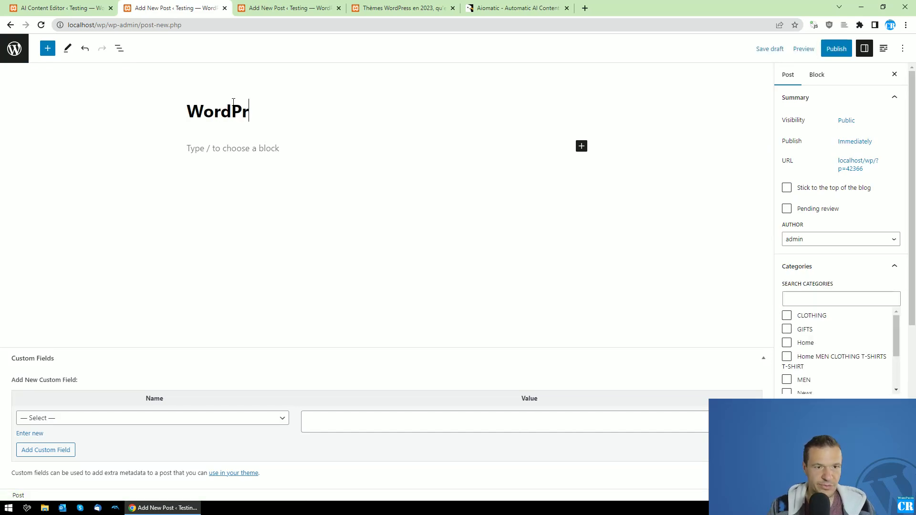
text(ess in)
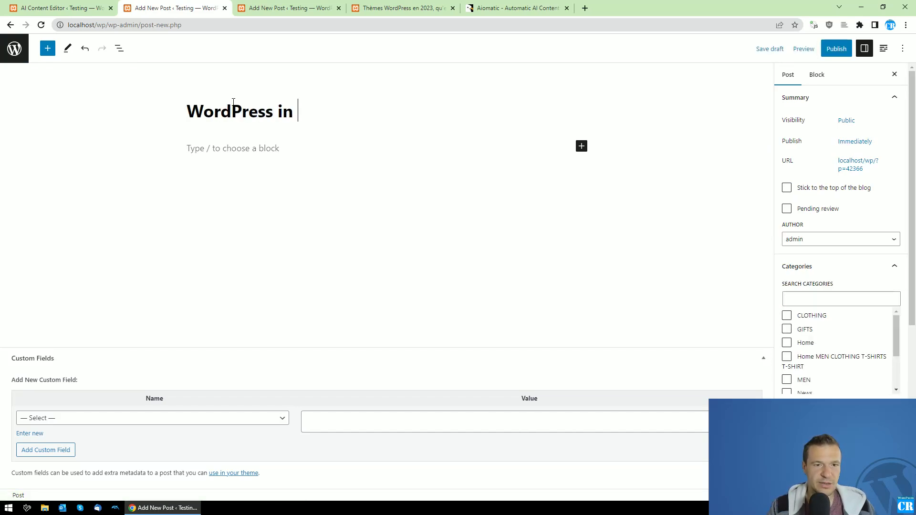
text( 2023)
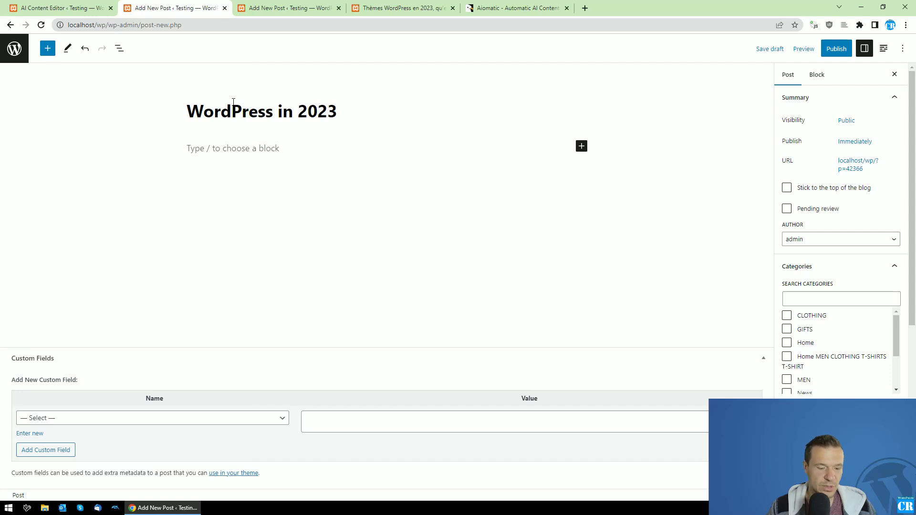
text(, news updat)
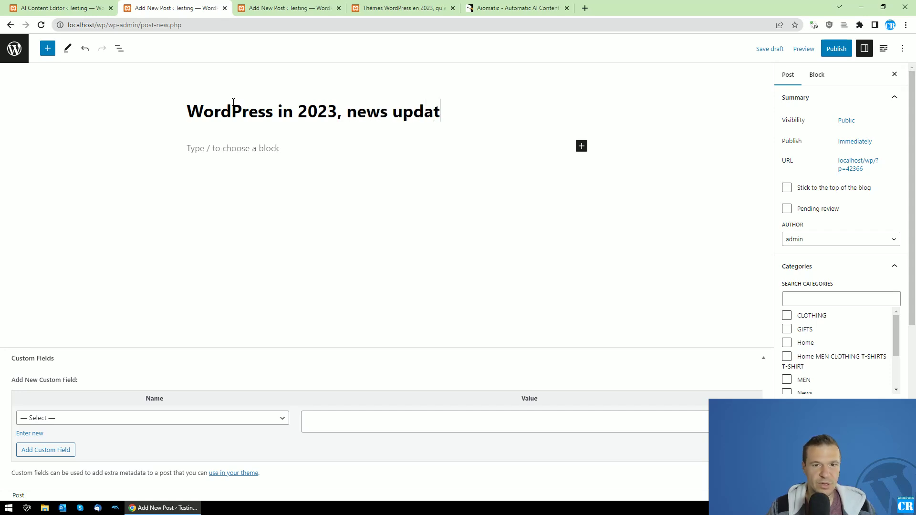
text(es and features)
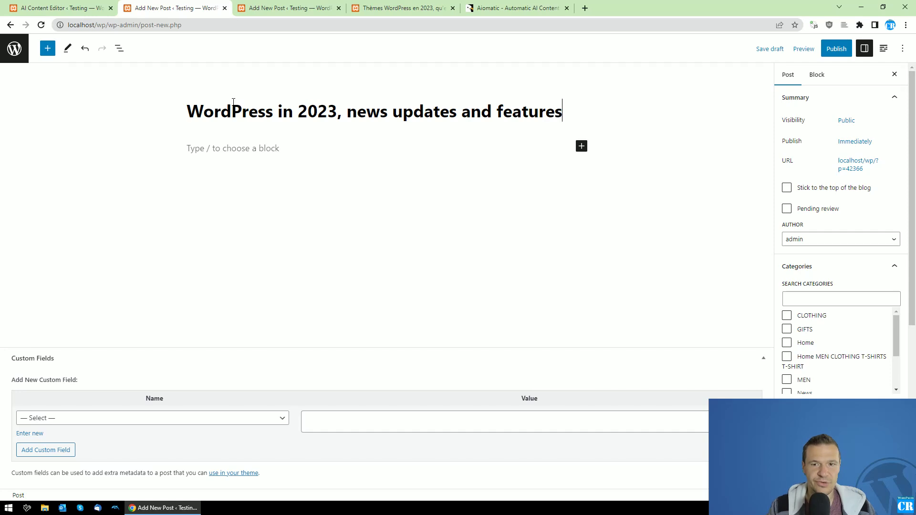
key(ctrl+a)
key(ctrl+c)
click(226, 145)
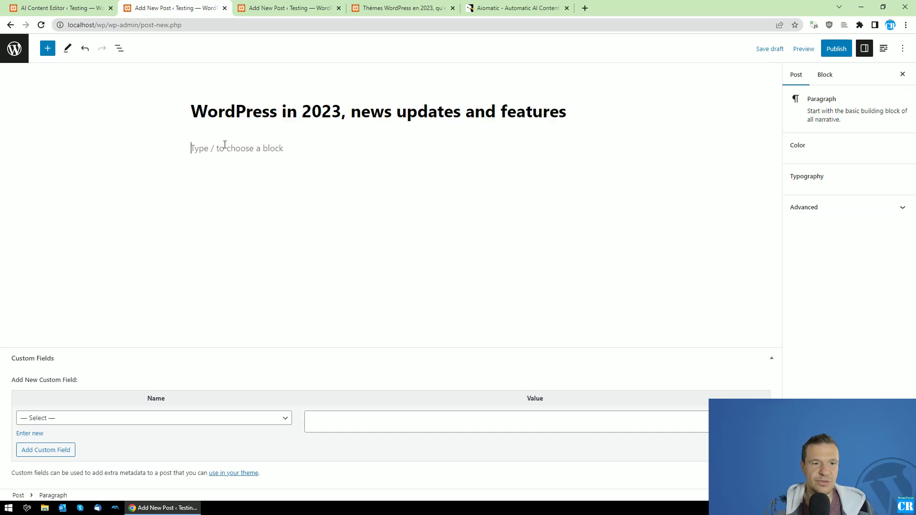
key(ctrl+v)
Publish the post and open the live post in a new tab.
click(835, 49)
click(834, 52)
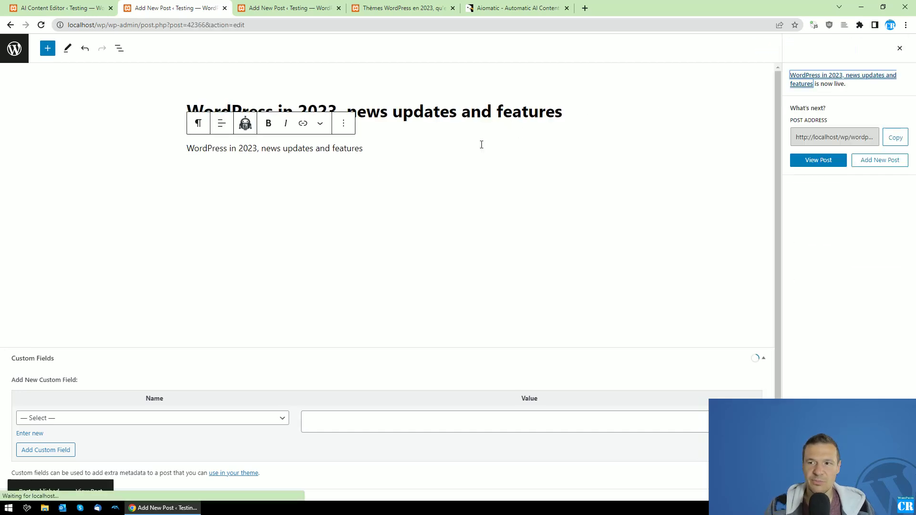
middle_click(89, 470)
click(278, 5)
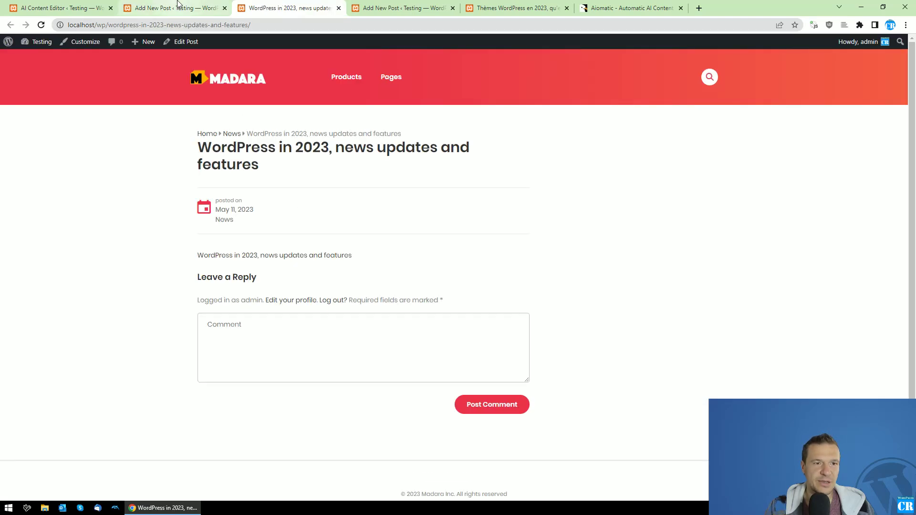
click(97, 6)
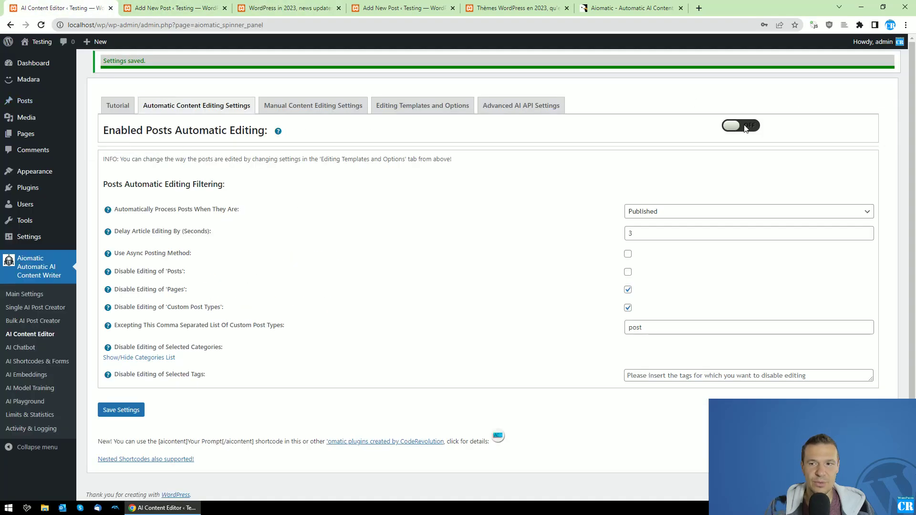
Open Manual Content Editing Settings and check Maximum Number Of Posts To Process is 2.
click(60, 42)
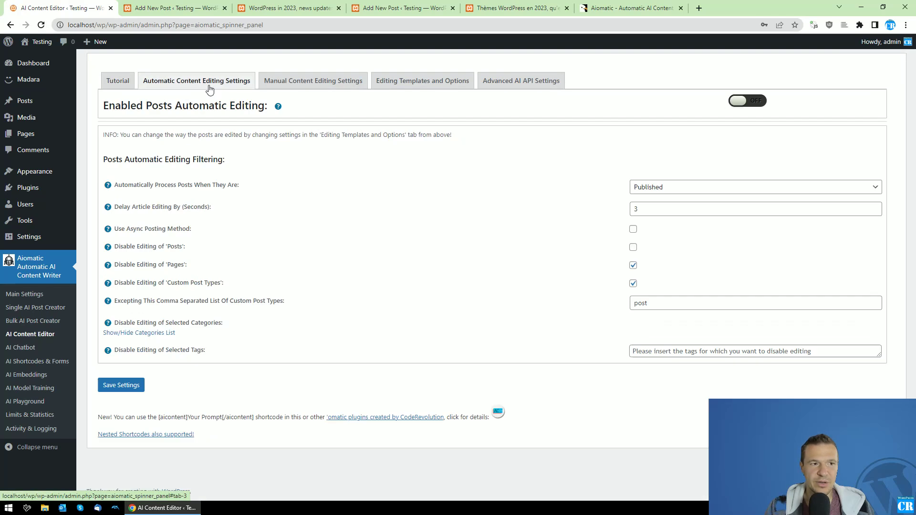
click(276, 82)
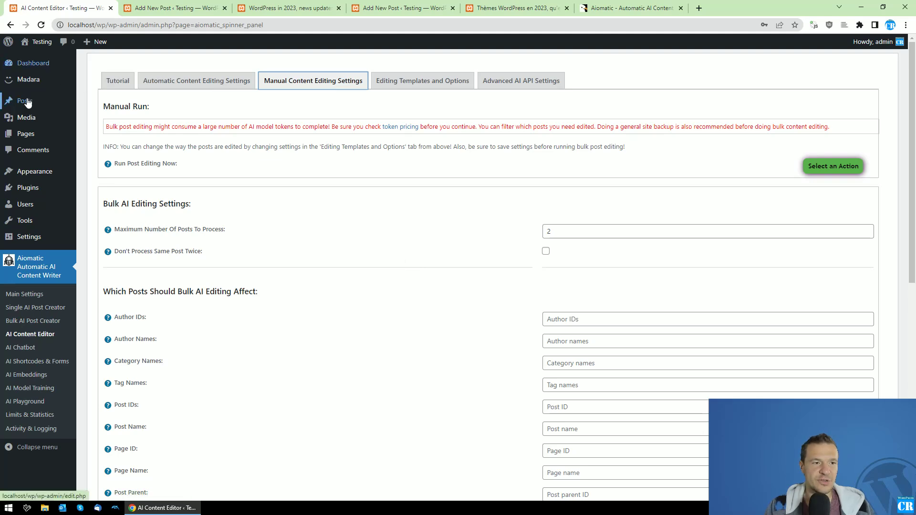
scroll(284, 198, down, 2)
scroll(591, 243, up, 2)
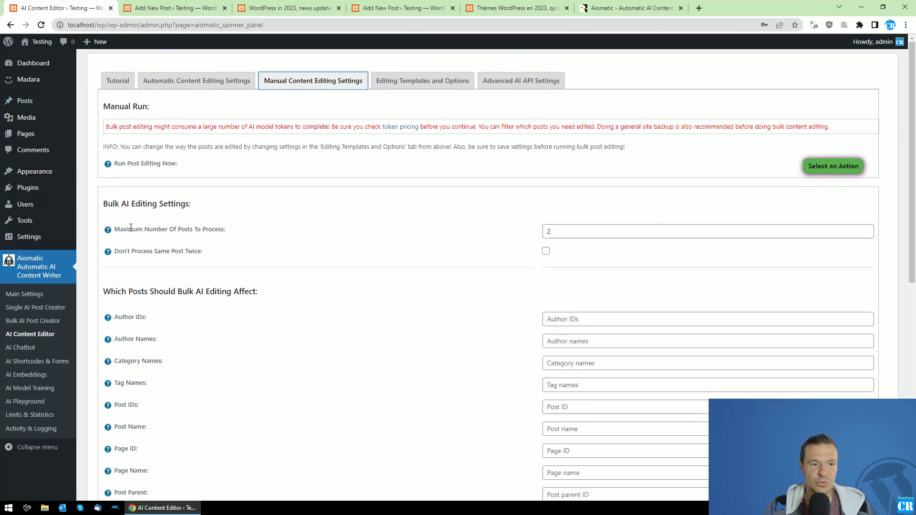
drag(115, 229, 223, 230)
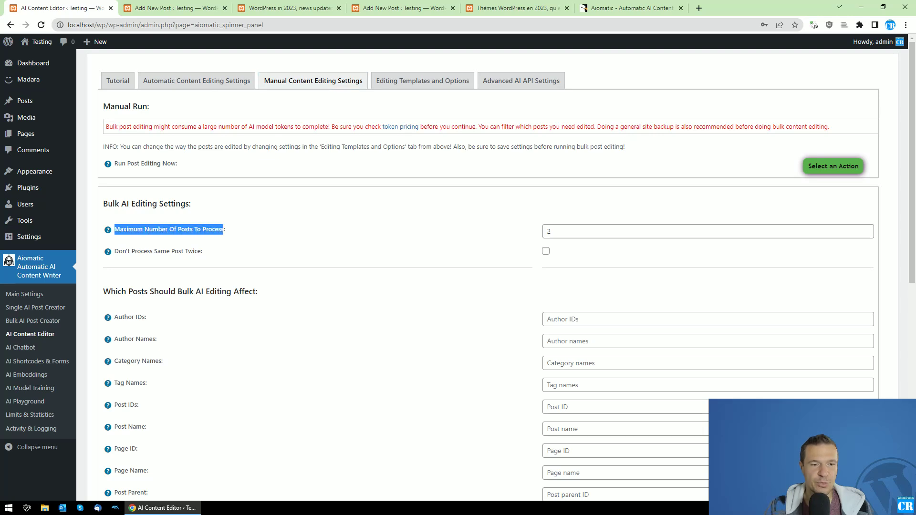
double_click(546, 232)
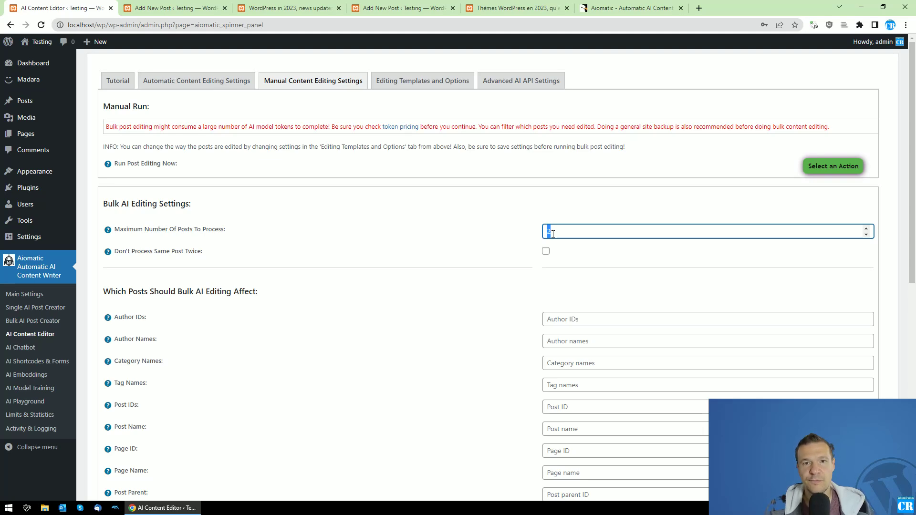
scroll(509, 248, down, 3)
scroll(508, 249, up, 3)
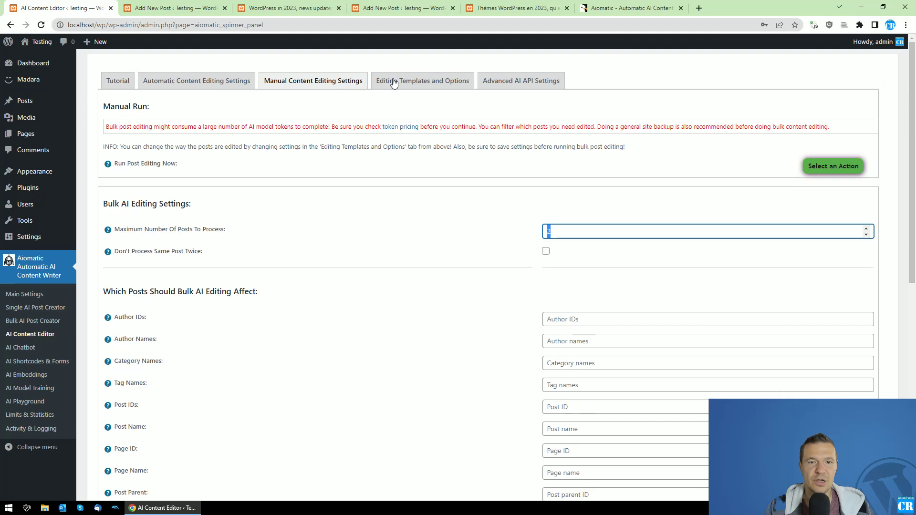
click(393, 81)
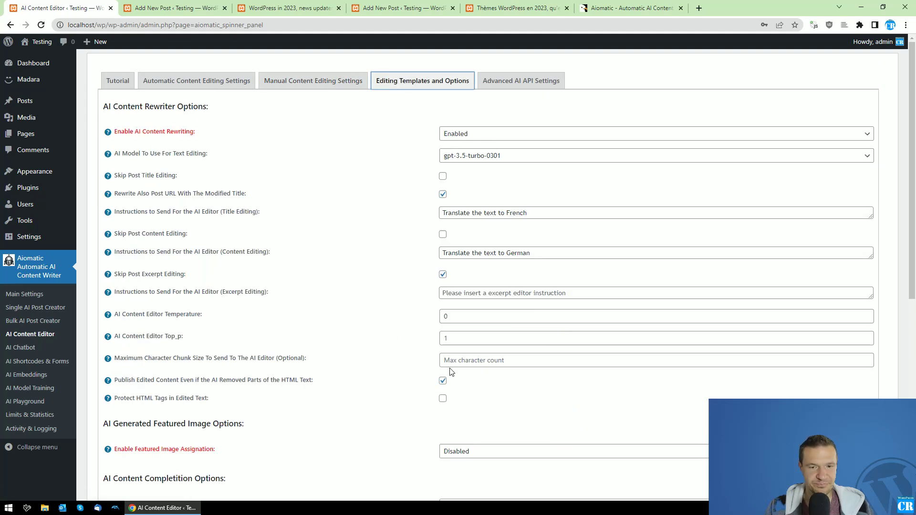
scroll(334, 405, down, 5)
scroll(419, 419, up, 5)
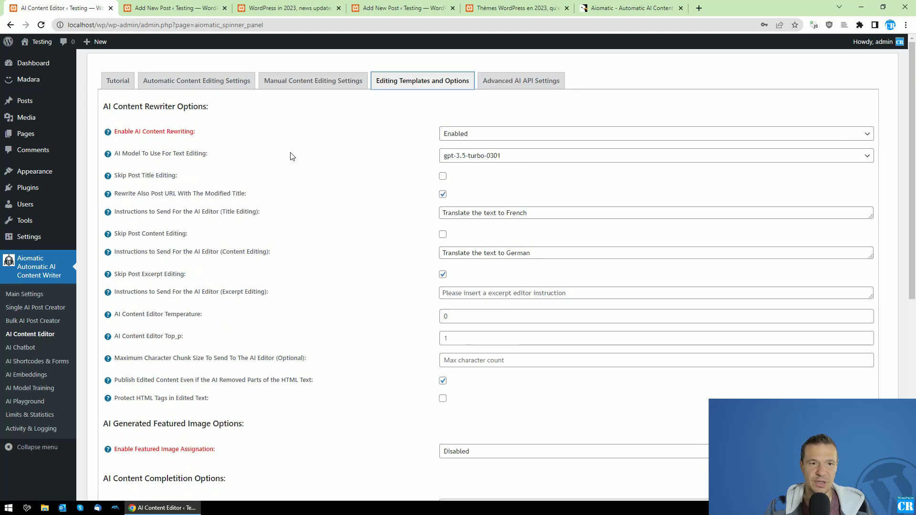
click(239, 86)
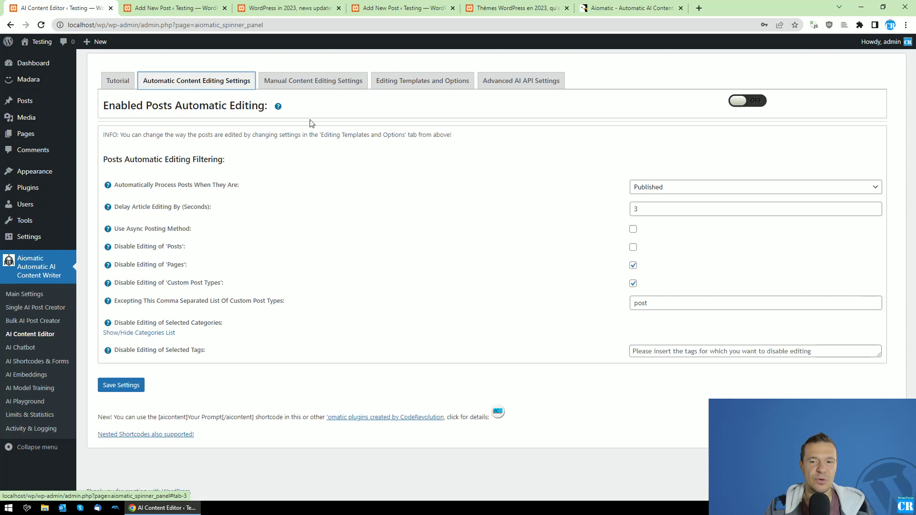
click(298, 87)
double_click(549, 232)
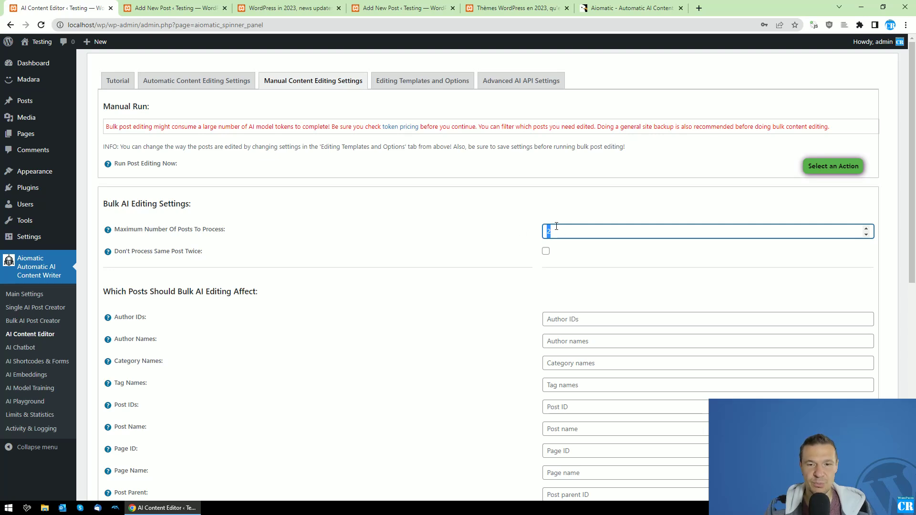
drag(117, 251, 193, 251)
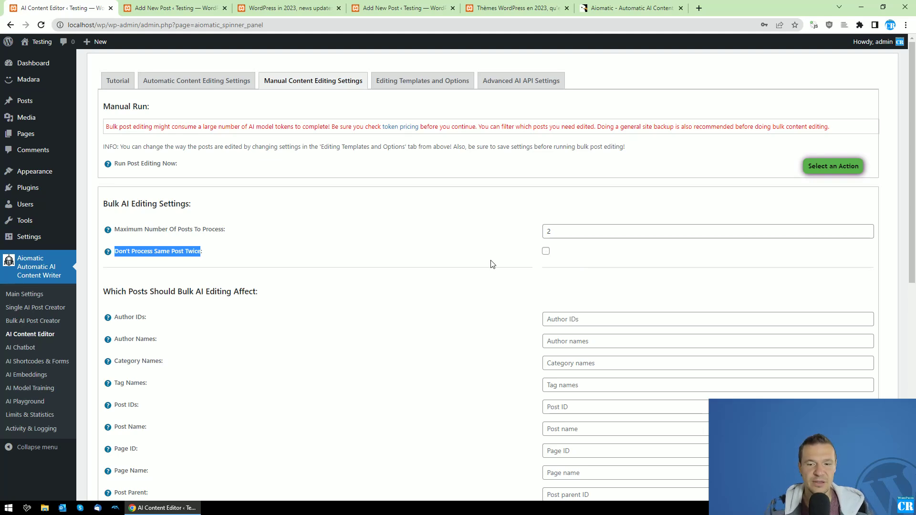
scroll(491, 262, down, 4)
mouse_move(100, 130)
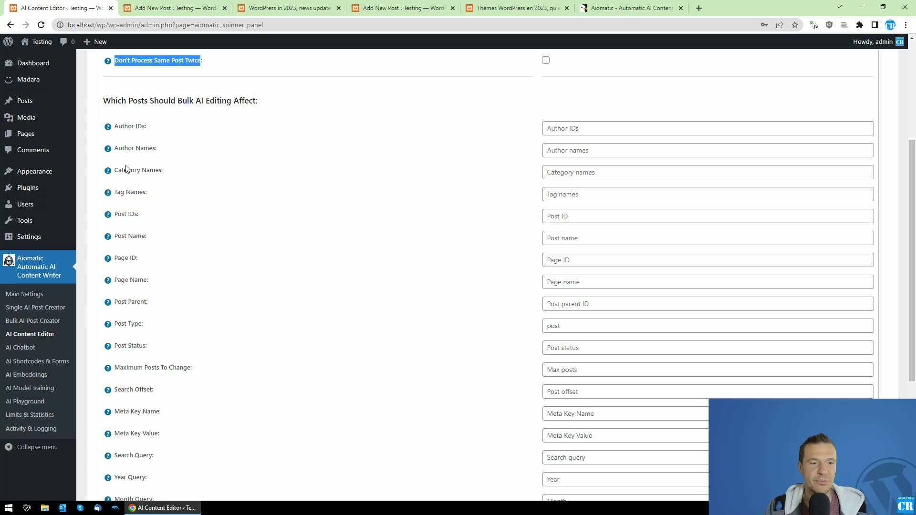
scroll(127, 168, down, 4)
scroll(128, 191, up, 2)
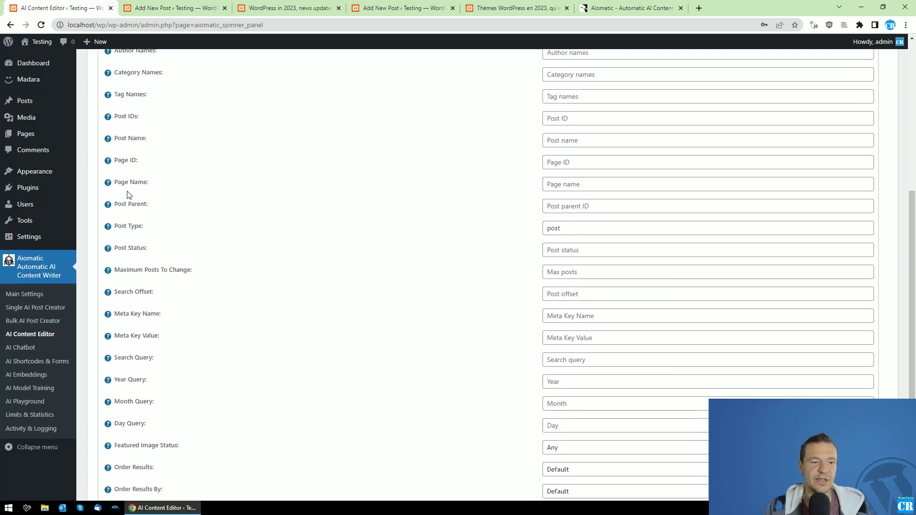
scroll(129, 194, up, 3)
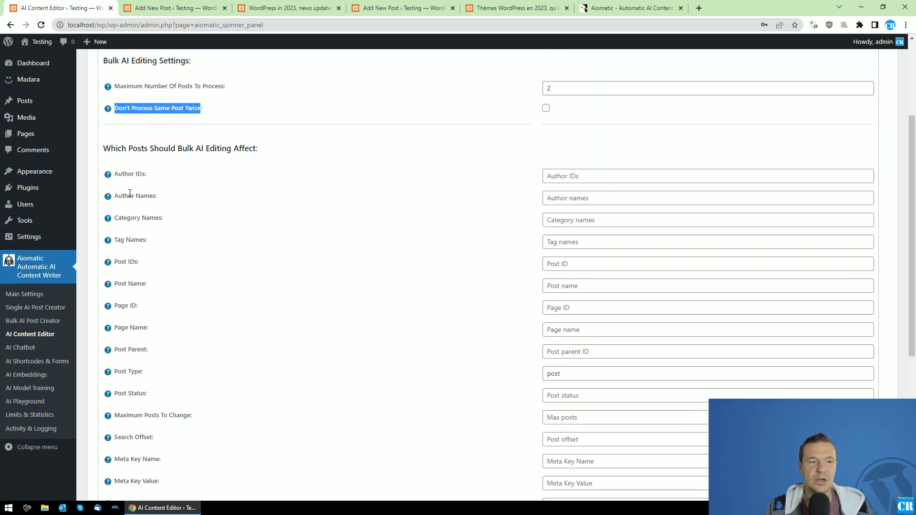
scroll(538, 180, up, 3)
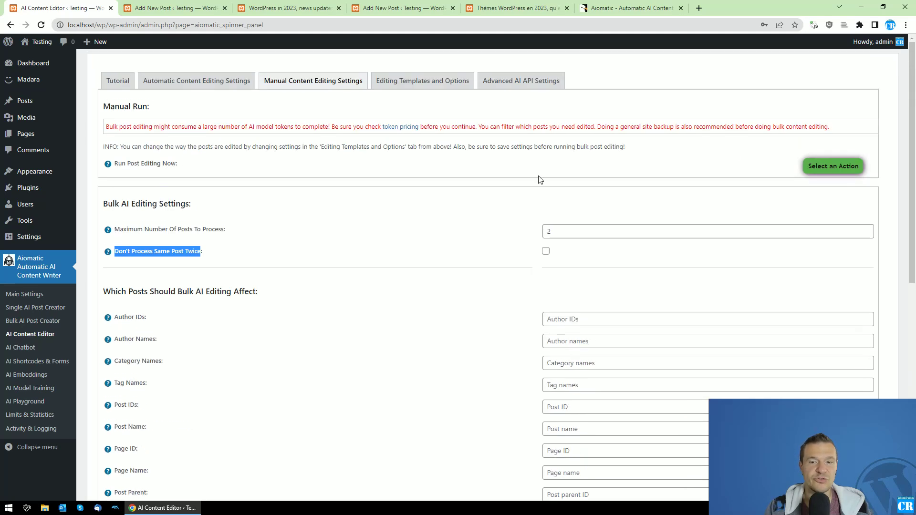
scroll(552, 281, down, 3)
scroll(185, 265, down, 2)
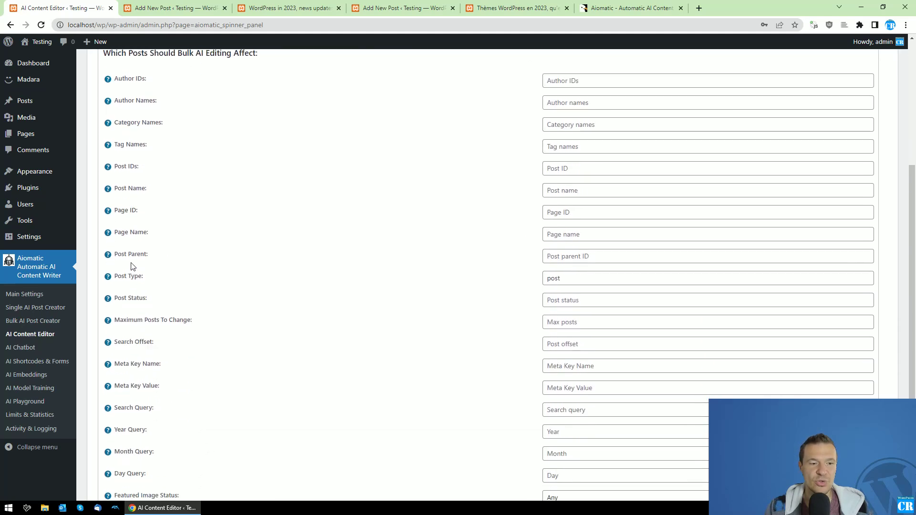
drag(114, 277, 131, 277)
click(550, 278)
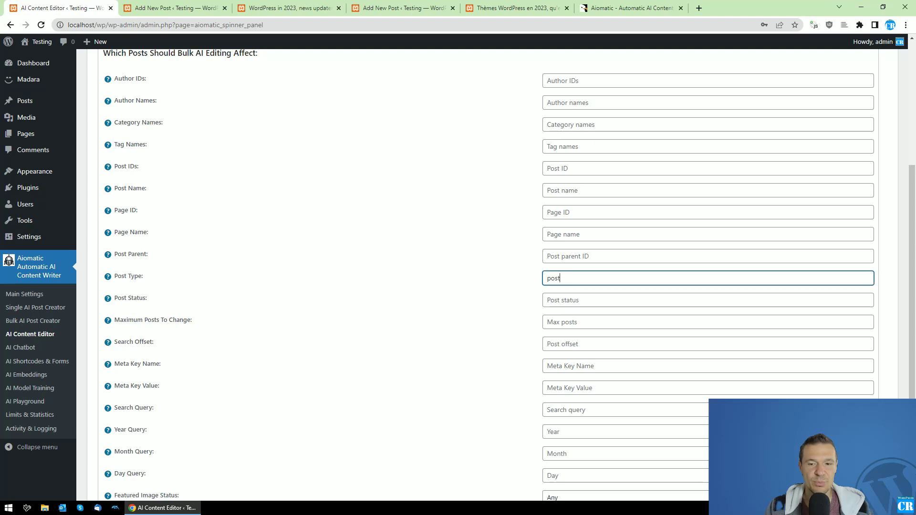
double_click(550, 278)
click(550, 278)
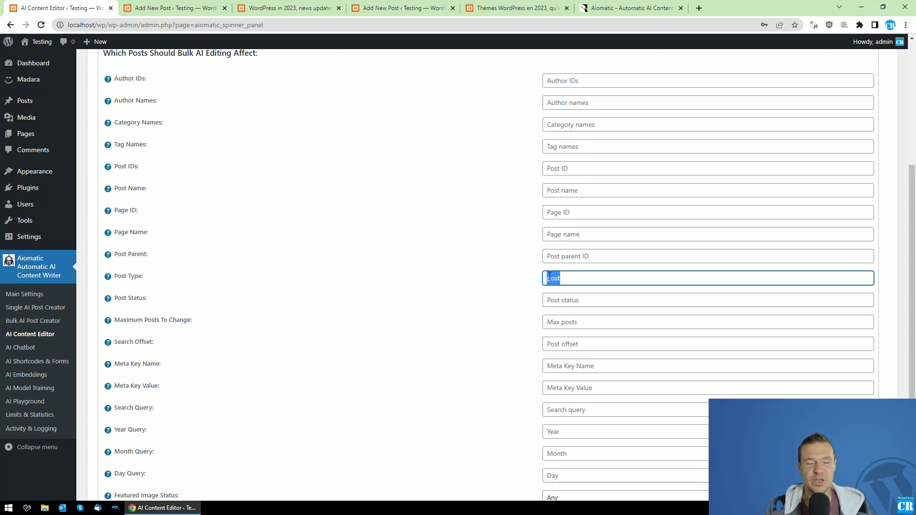
scroll(342, 139, up, 1)
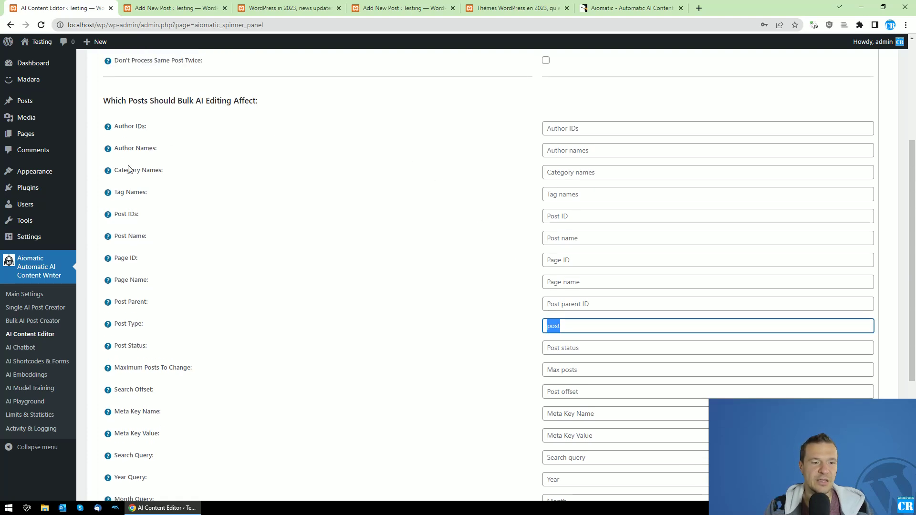
scroll(134, 261, down, 4)
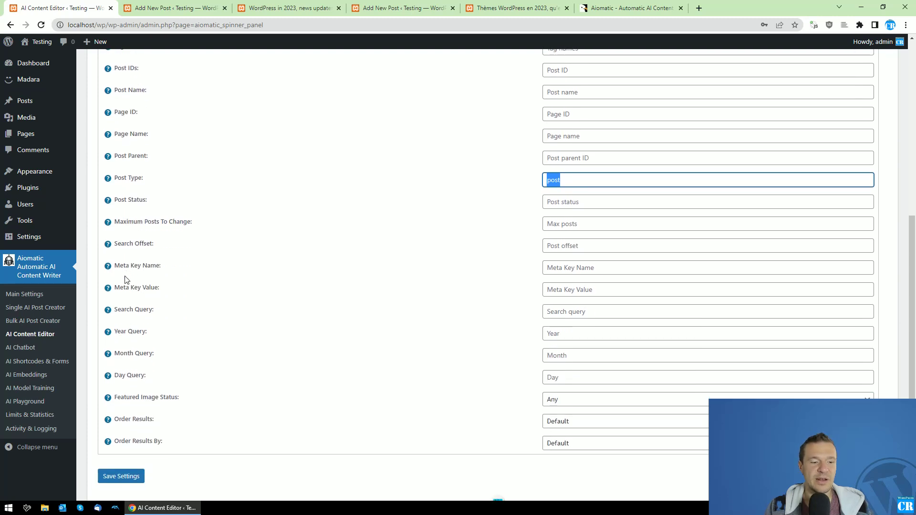
scroll(133, 319, up, 6)
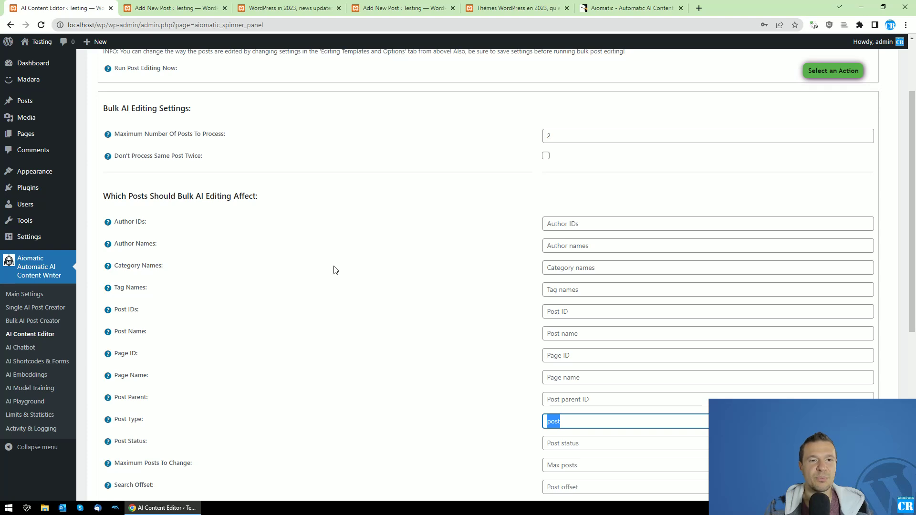
scroll(330, 267, down, 1)
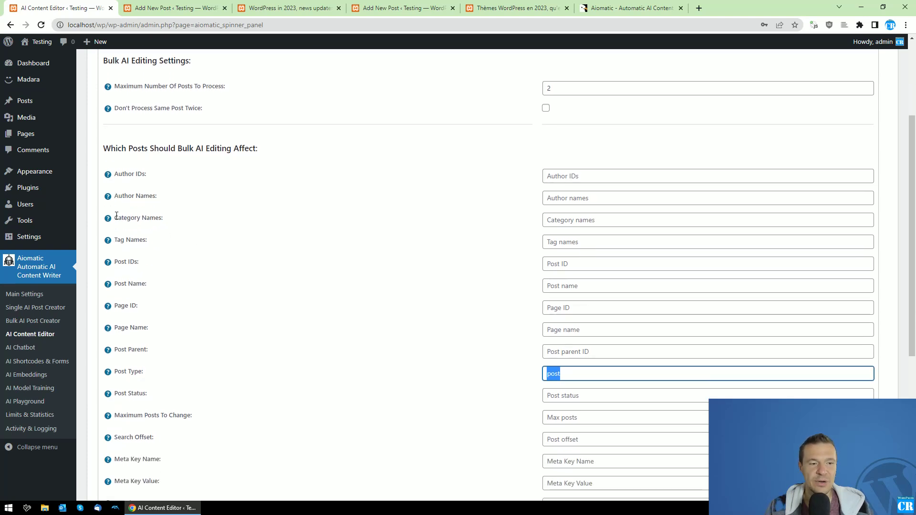
drag(117, 216, 155, 284)
scroll(145, 304, down, 1)
scroll(130, 333, down, 2)
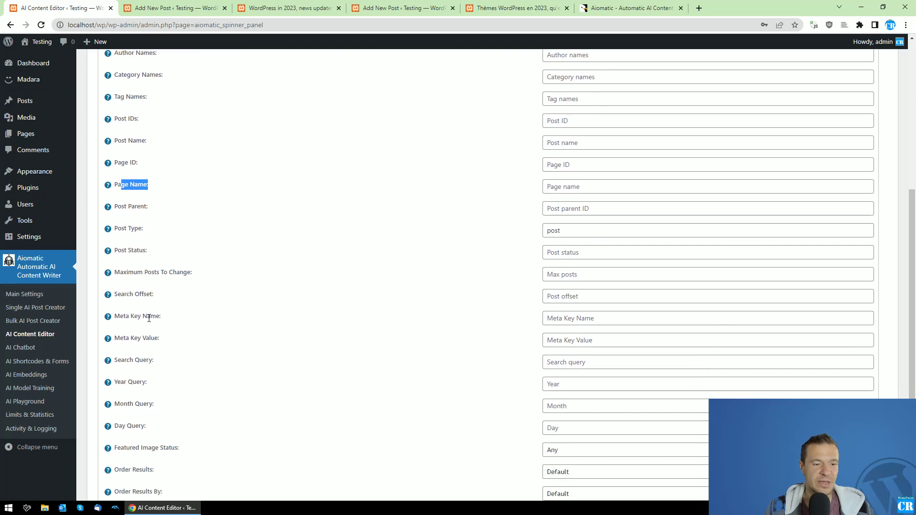
drag(114, 361, 149, 361)
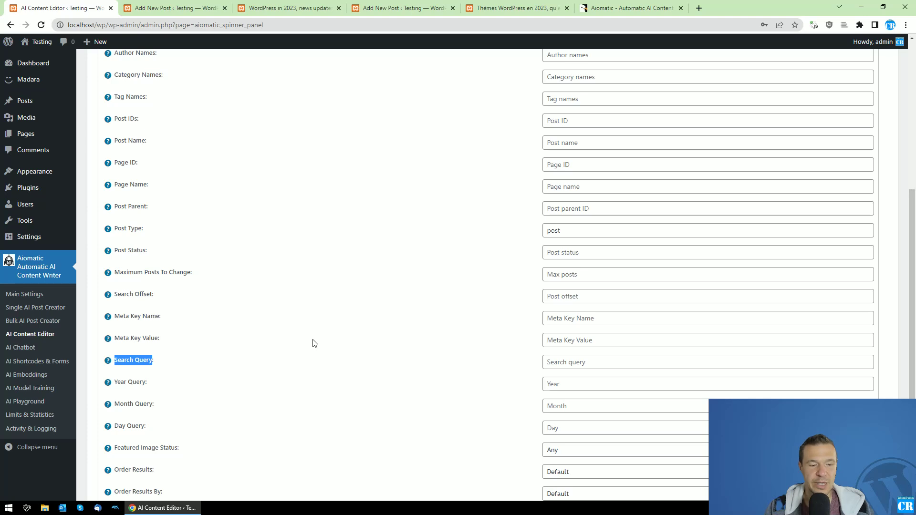
scroll(313, 343, down, 2)
scroll(181, 382, up, 4)
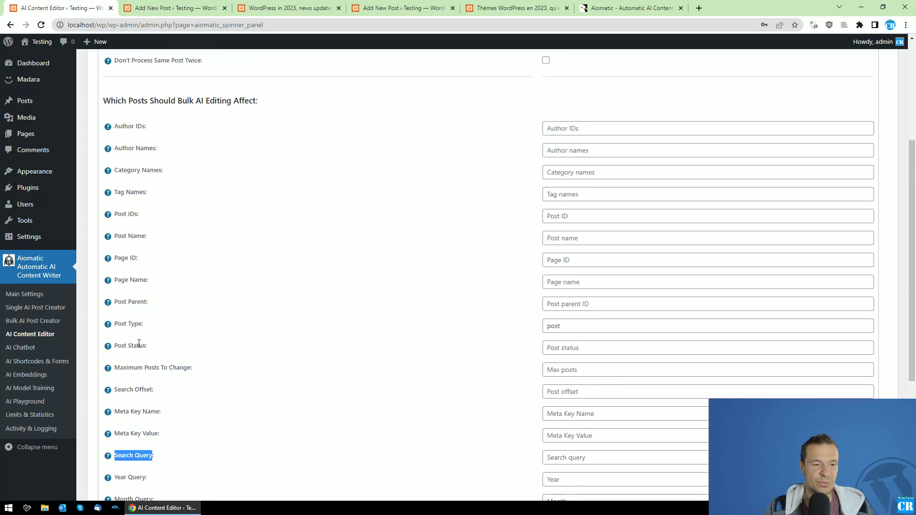
click(556, 350)
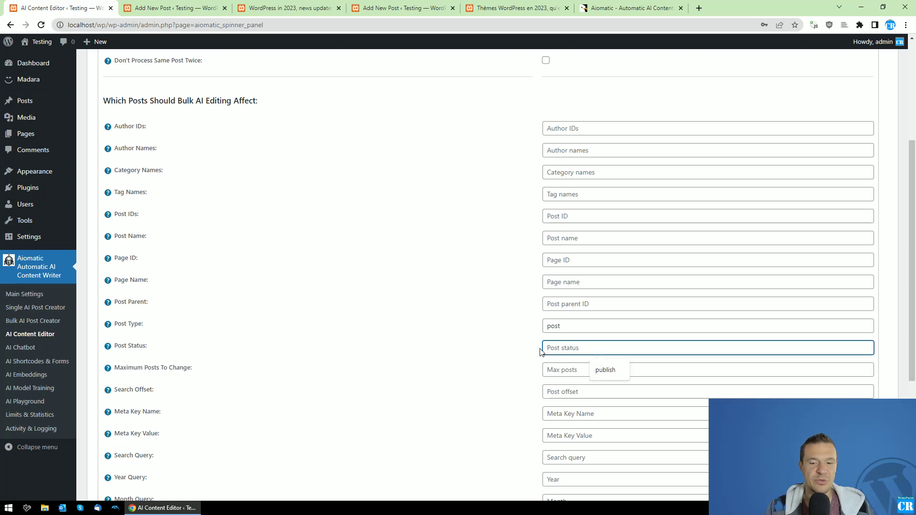
click(497, 346)
scroll(464, 348, up, 4)
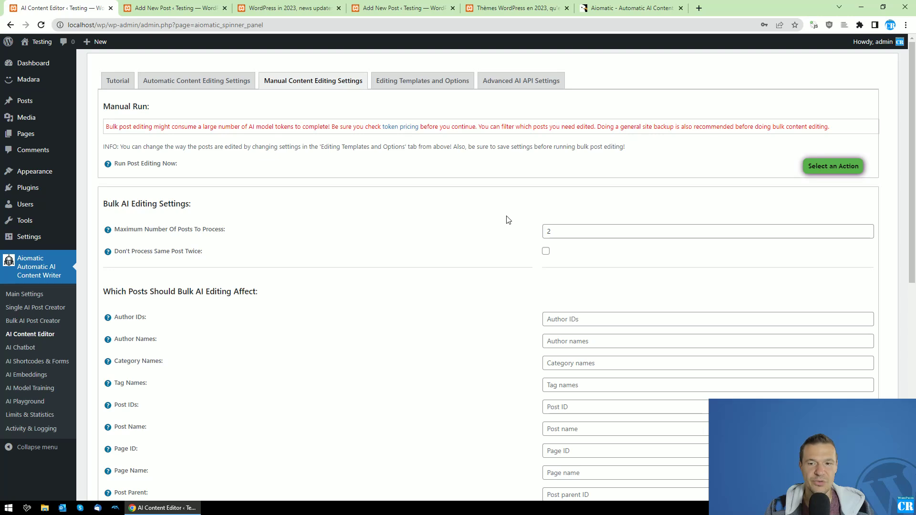
click(282, 5)
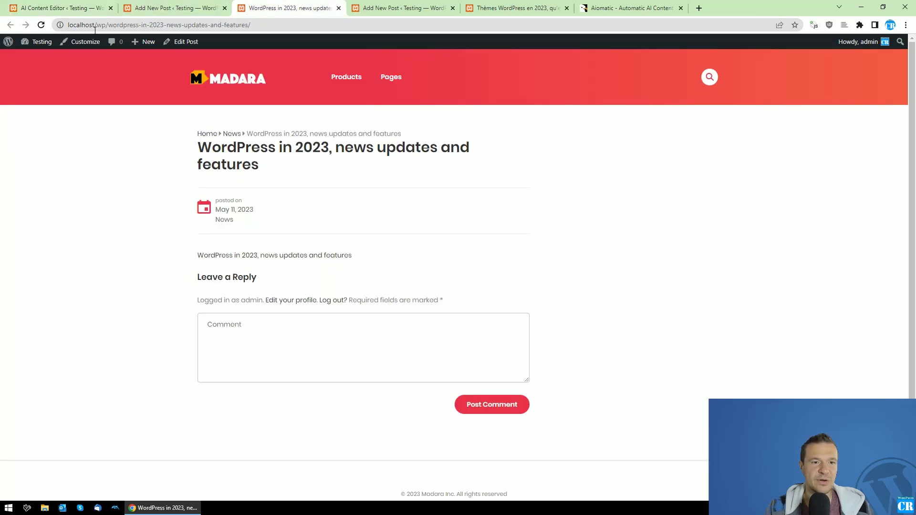
click(217, 84)
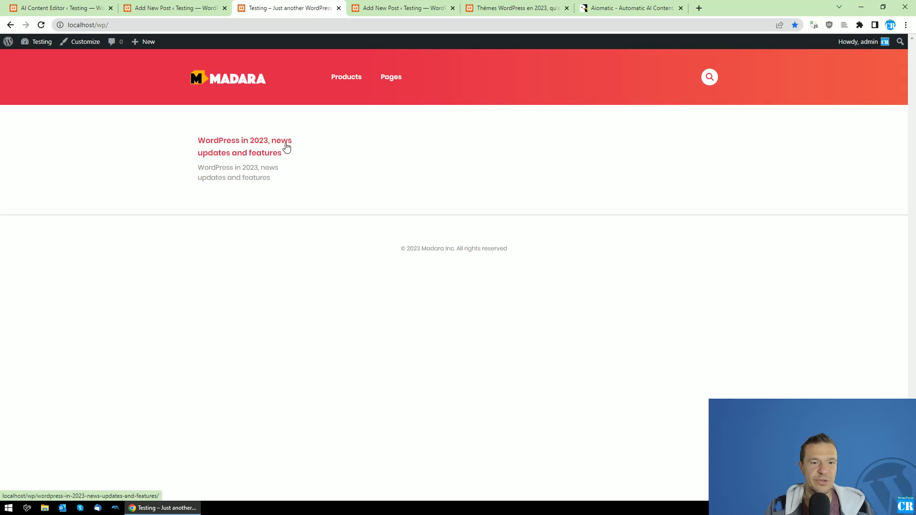
key(ctrl+1)
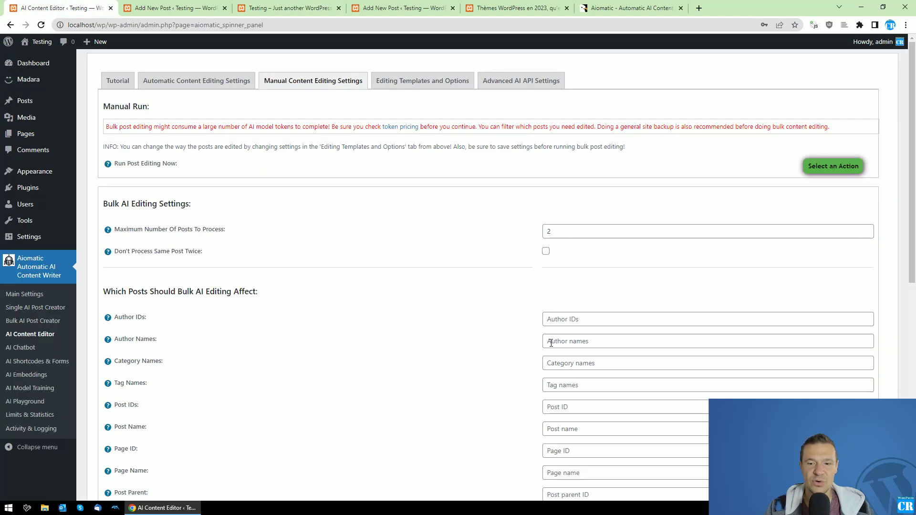
scroll(551, 342, down, 2)
scroll(495, 358, up, 2)
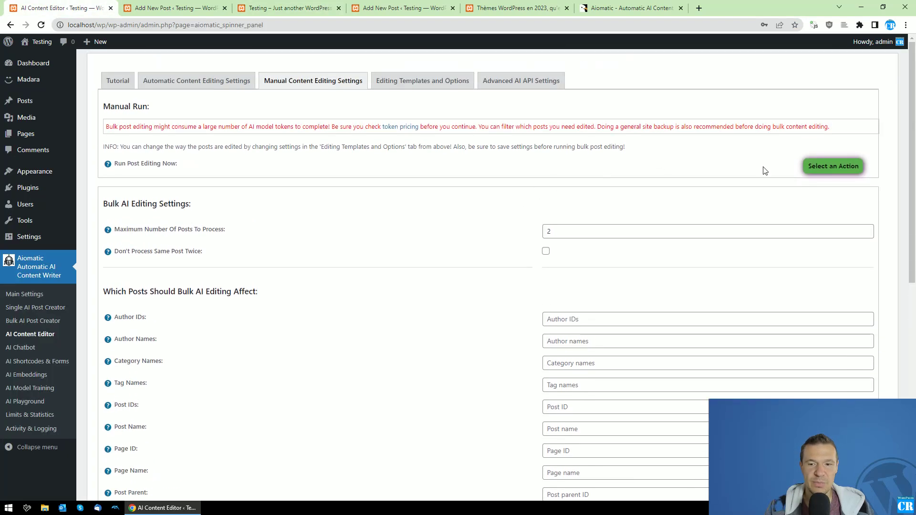
scroll(527, 127, down, 3)
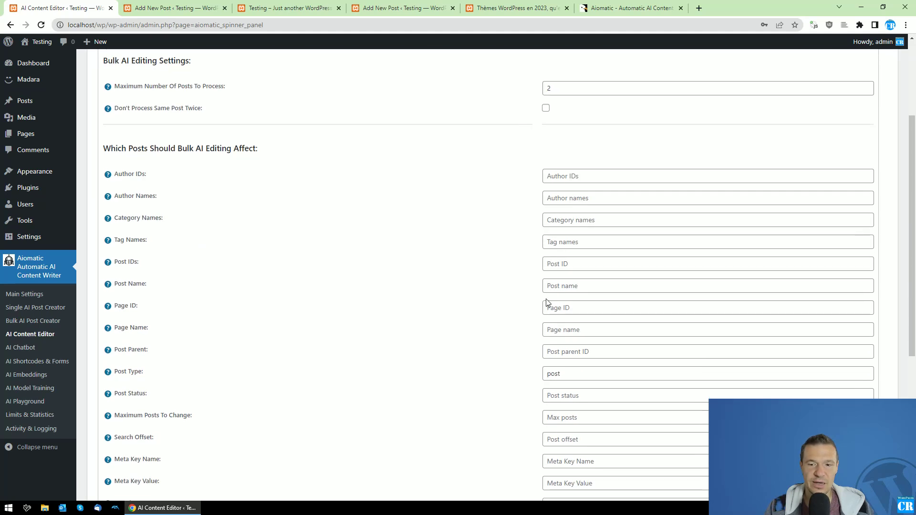
click(560, 374)
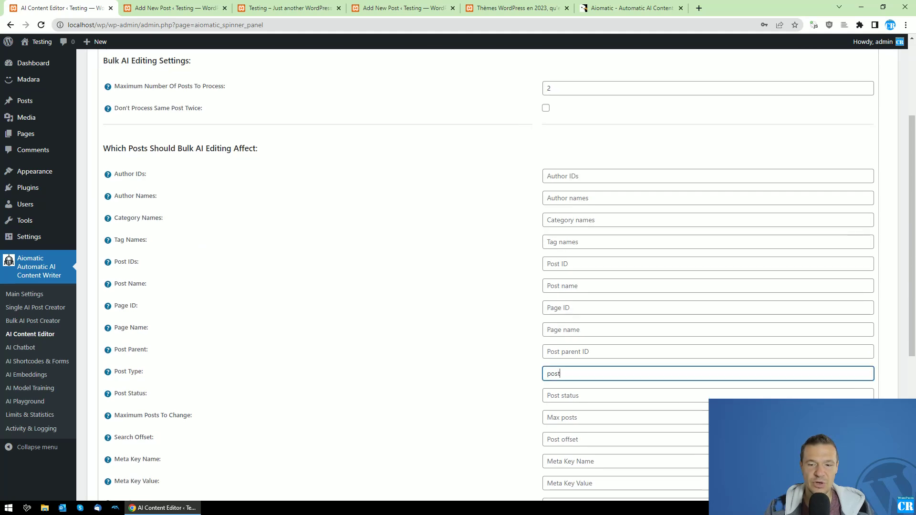
click(177, 6)
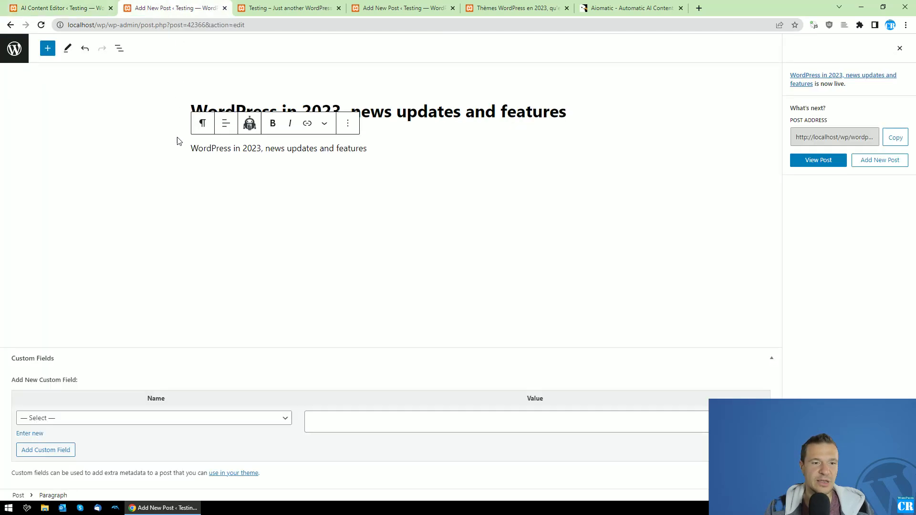
click(899, 50)
click(790, 75)
scroll(830, 264, down, 4)
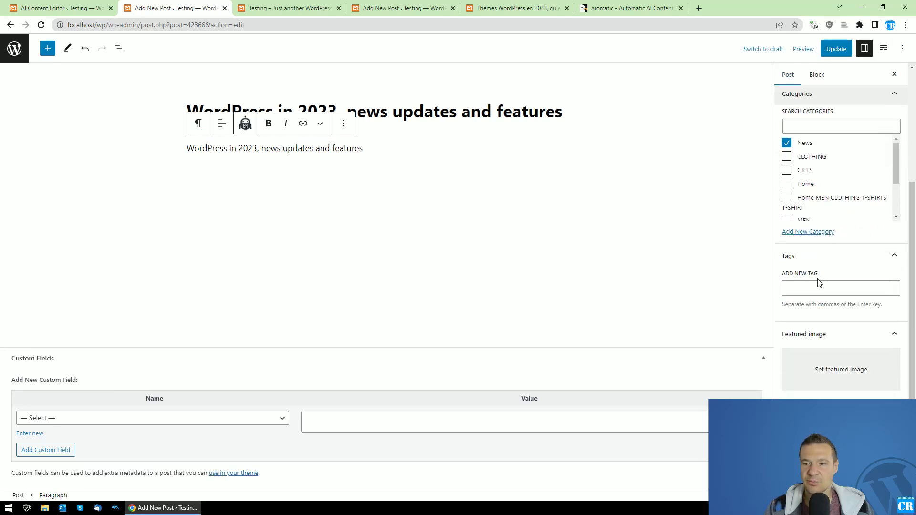
scroll(788, 226, up, 2)
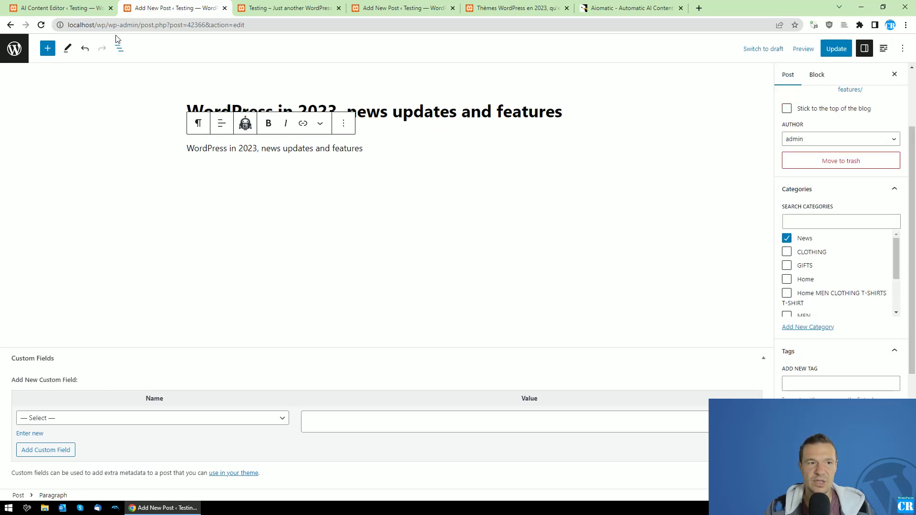
key(F5)
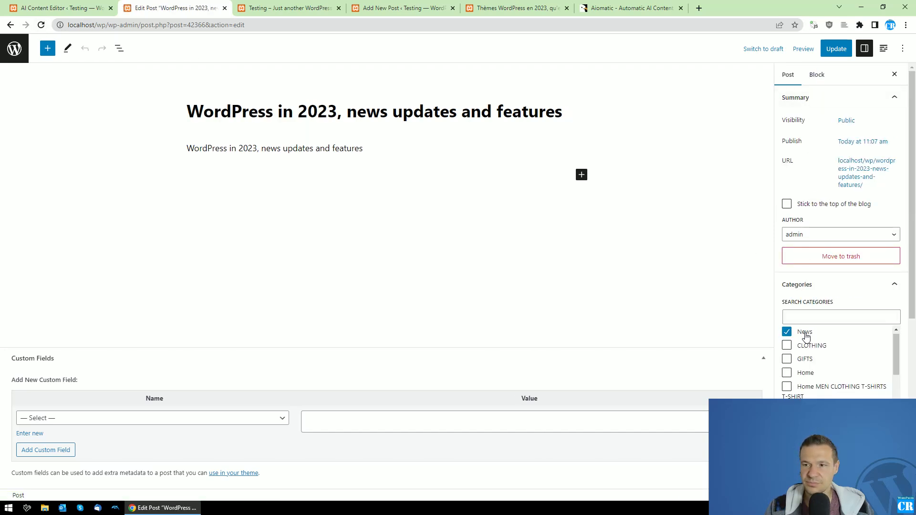
click(34, 4)
scroll(553, 267, up, 4)
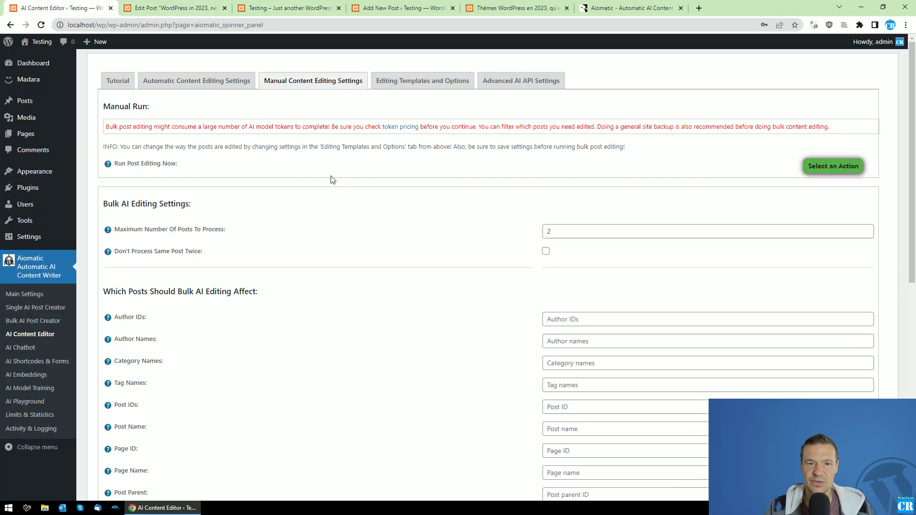
Start the manual bulk post editing run and confirm it.
scroll(264, 231, down, 4)
scroll(437, 331, up, 4)
click(832, 168)
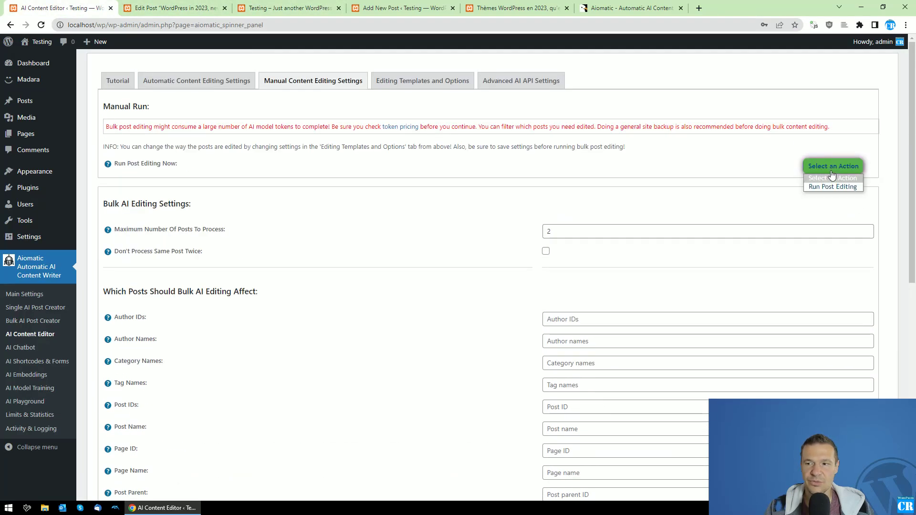
click(833, 187)
key(Return)
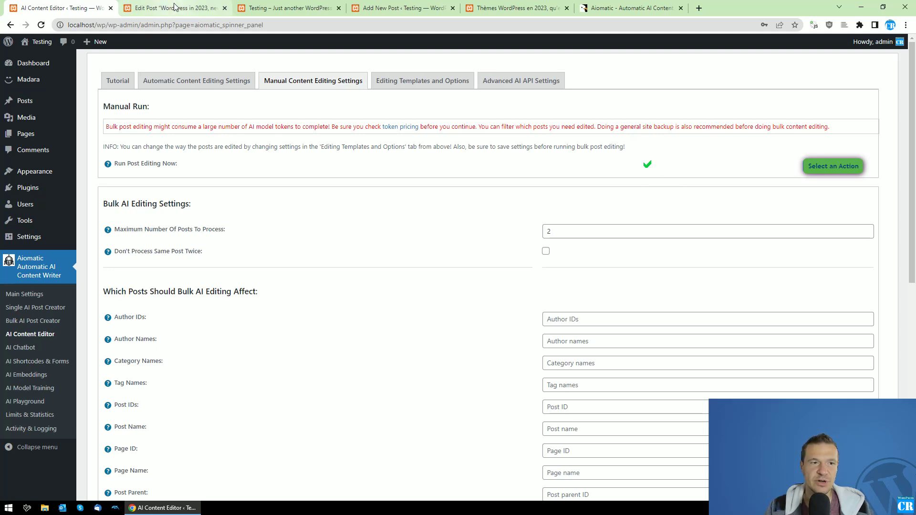
Reload the site home page and open the newly rewritten French post.
click(287, 8)
click(230, 87)
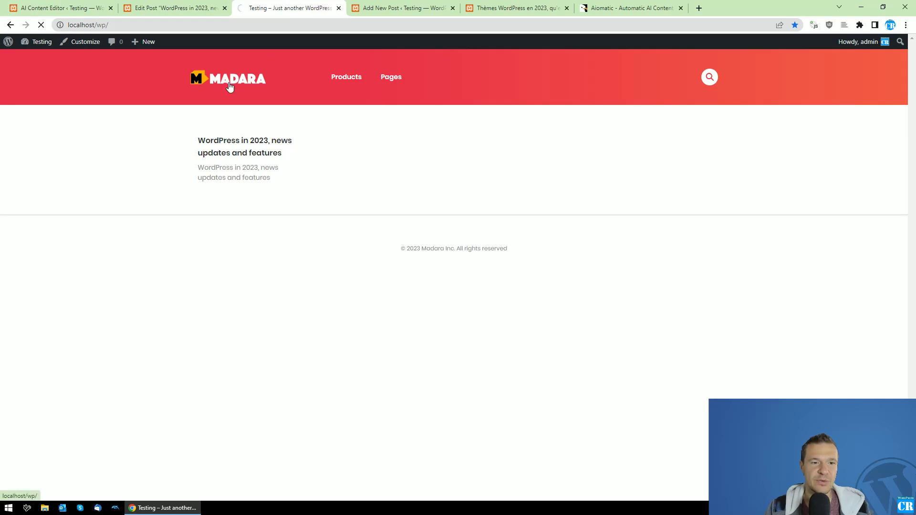
click(235, 141)
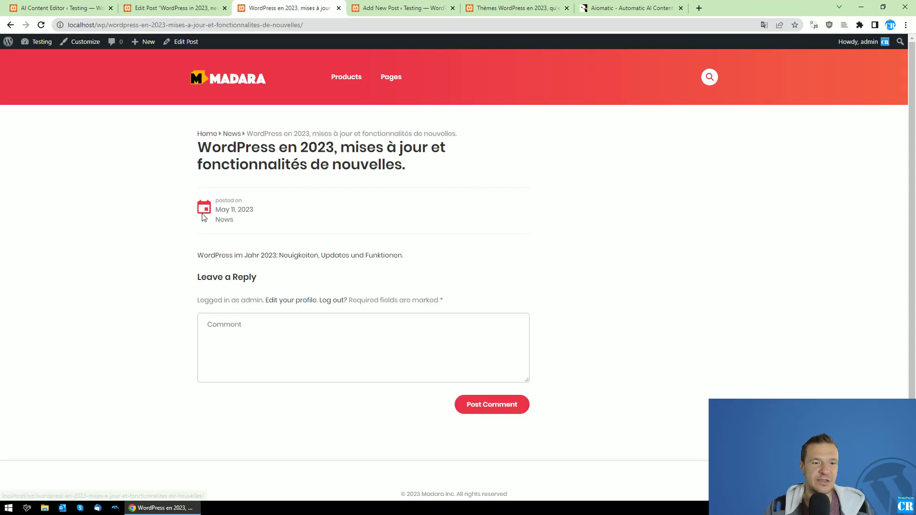
click(54, 10)
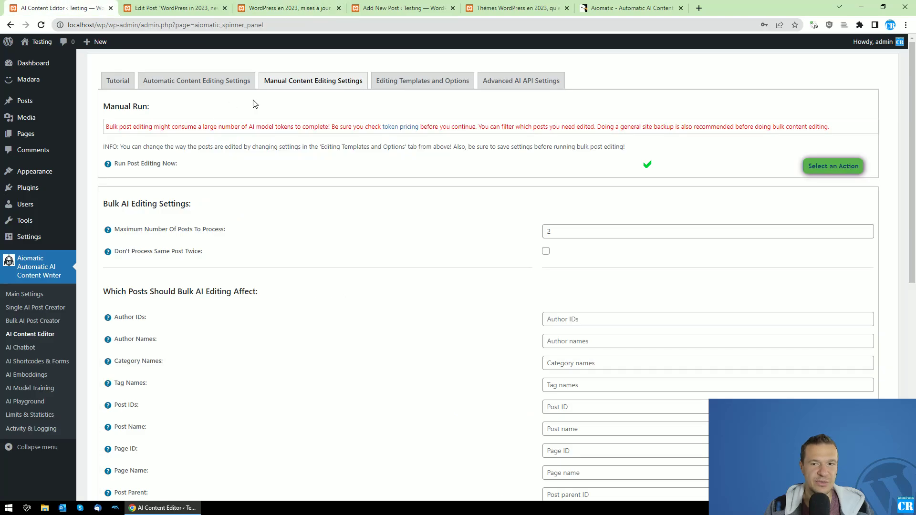
click(287, 10)
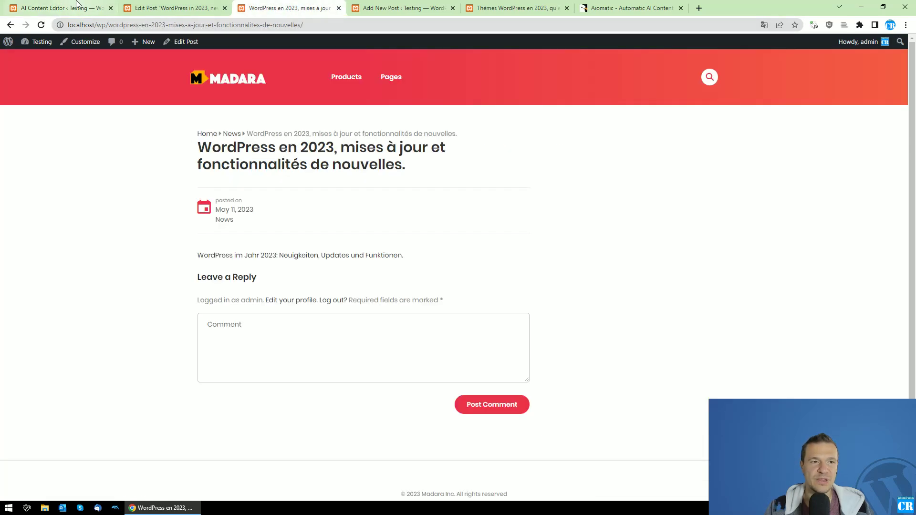
click(65, 9)
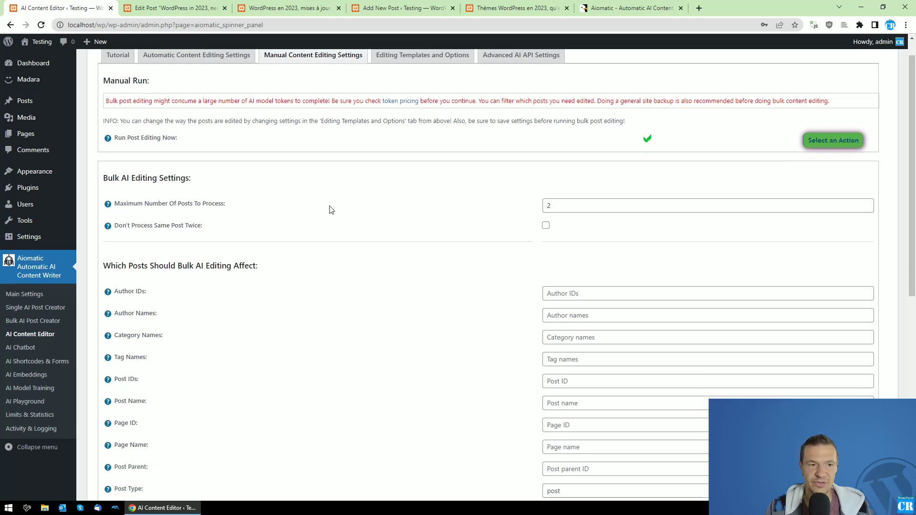
Scroll the Manual Content Editing Settings against the post, then open Editing Templates and Options.
scroll(330, 207, down, 5)
scroll(572, 313, down, 3)
scroll(568, 363, up, 8)
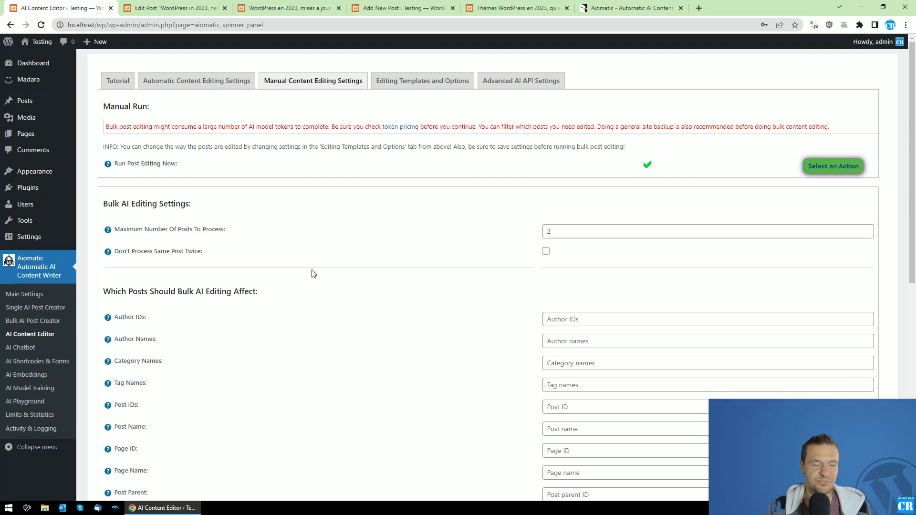
scroll(314, 274, down, 2)
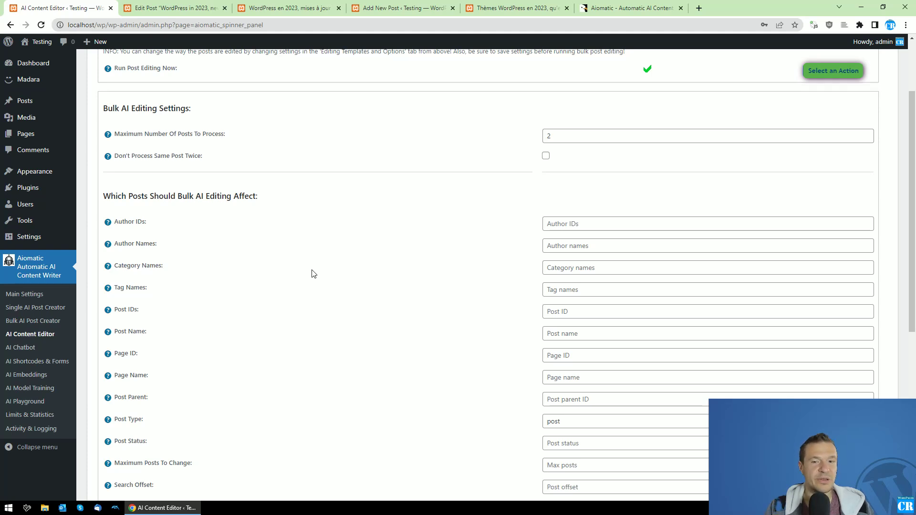
scroll(621, 218, up, 2)
click(427, 241)
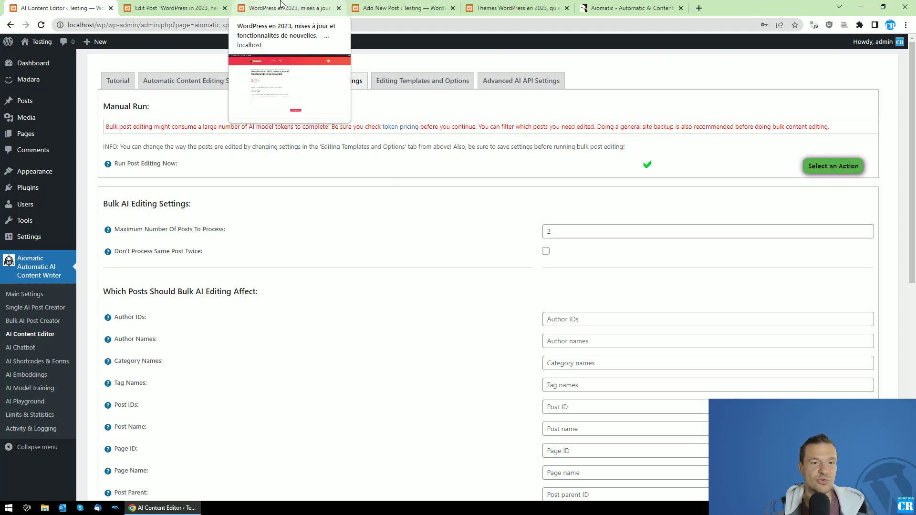
click(267, 3)
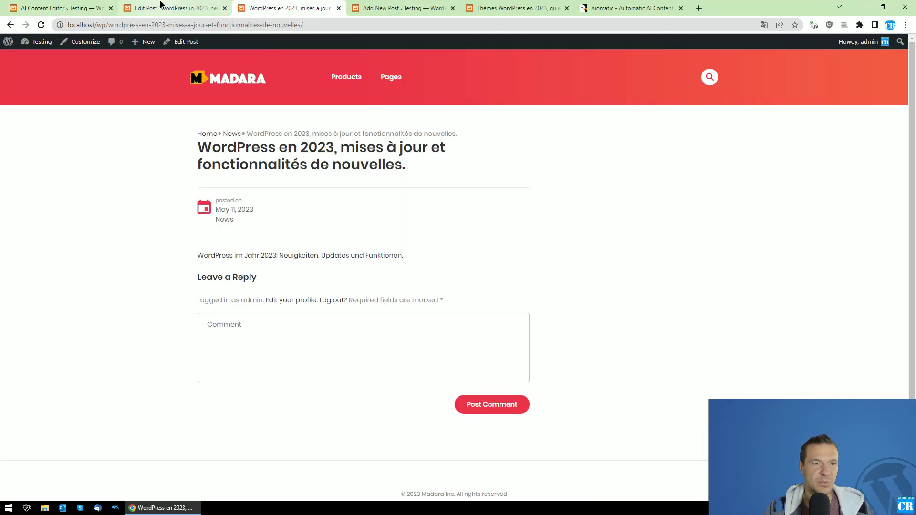
click(71, 7)
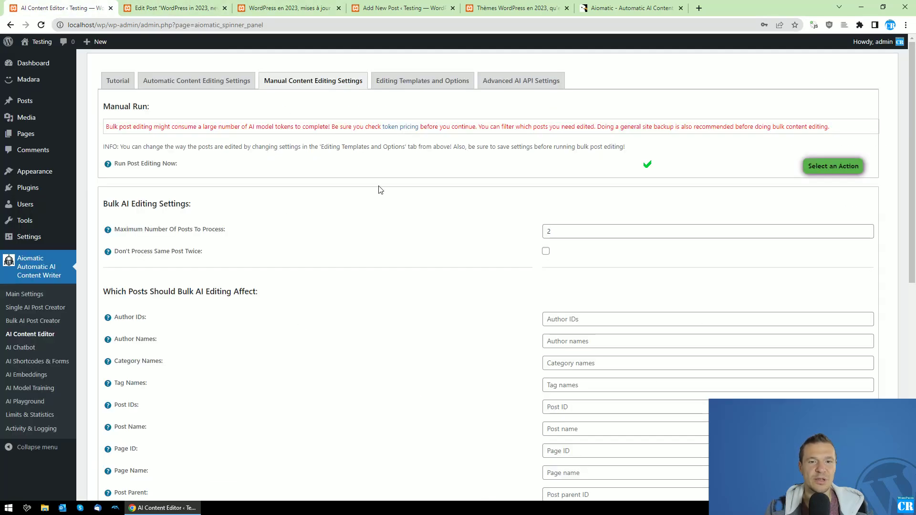
click(410, 84)
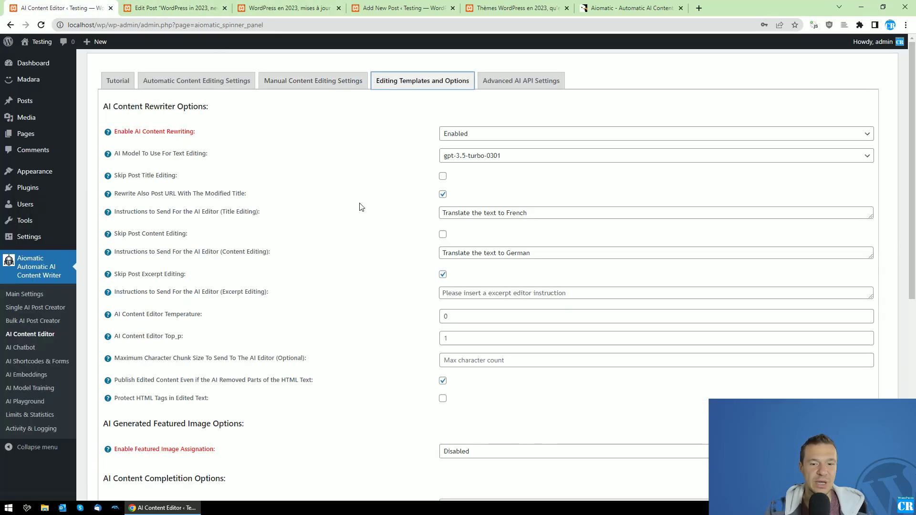
Set Enable AI Content Rewriting to Disabled.
scroll(358, 204, down, 2)
scroll(353, 239, up, 2)
scroll(342, 266, up, 1)
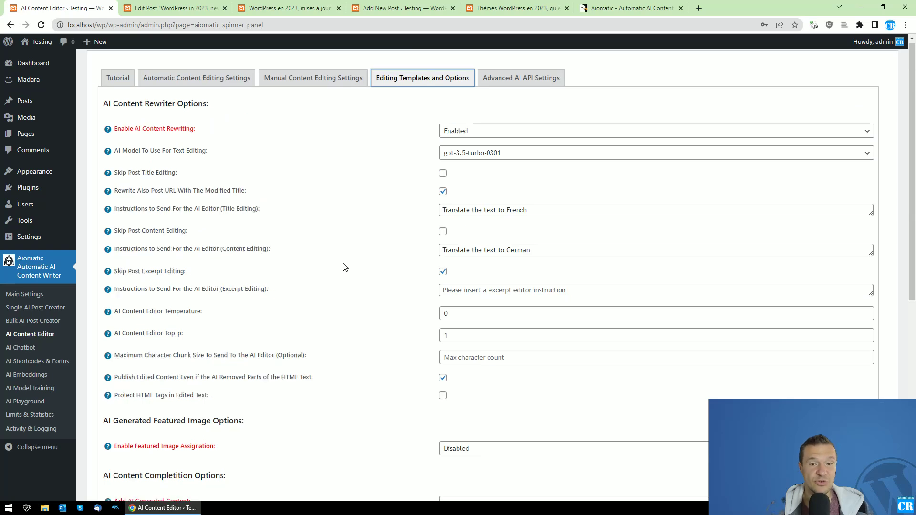
scroll(358, 280, down, 5)
scroll(381, 253, up, 5)
click(451, 135)
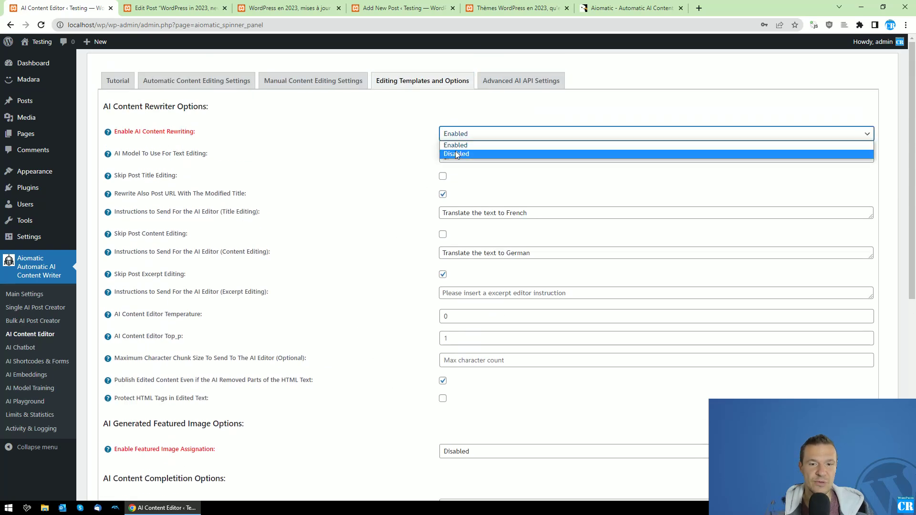
click(456, 152)
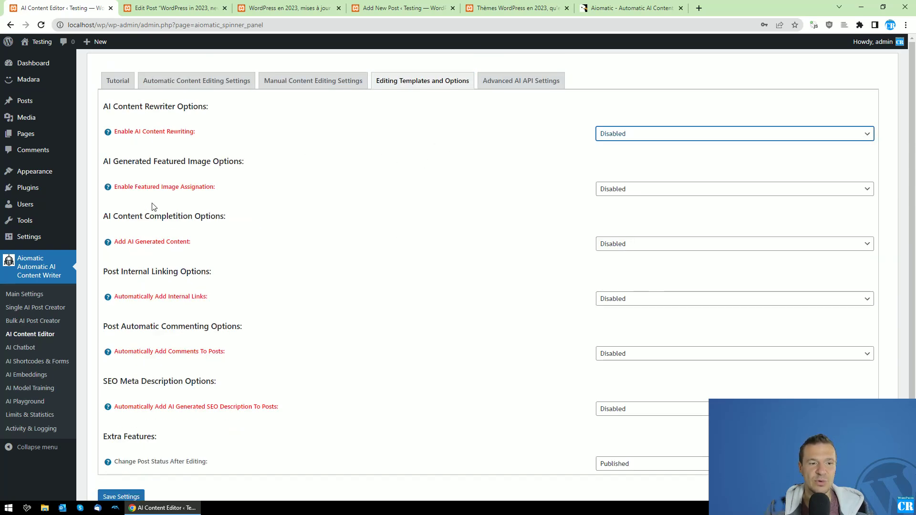
Enable Featured Image Assignation and check the stored API keys in Main Settings.
scroll(153, 206, down, 1)
click(624, 143)
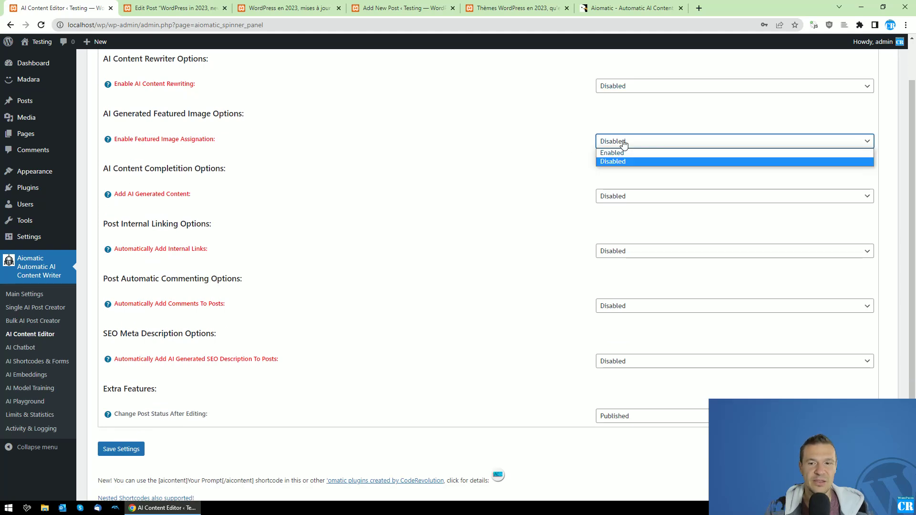
click(612, 153)
click(619, 163)
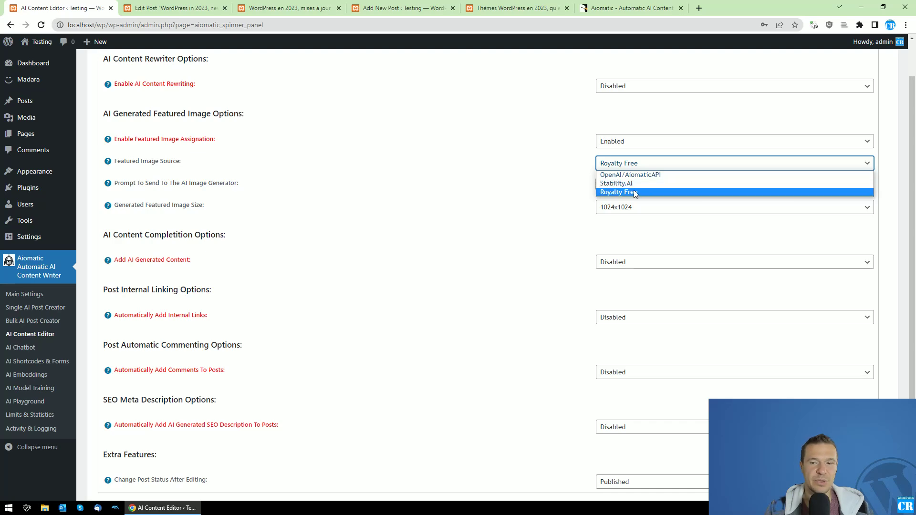
ctrl+shift+click(25, 294)
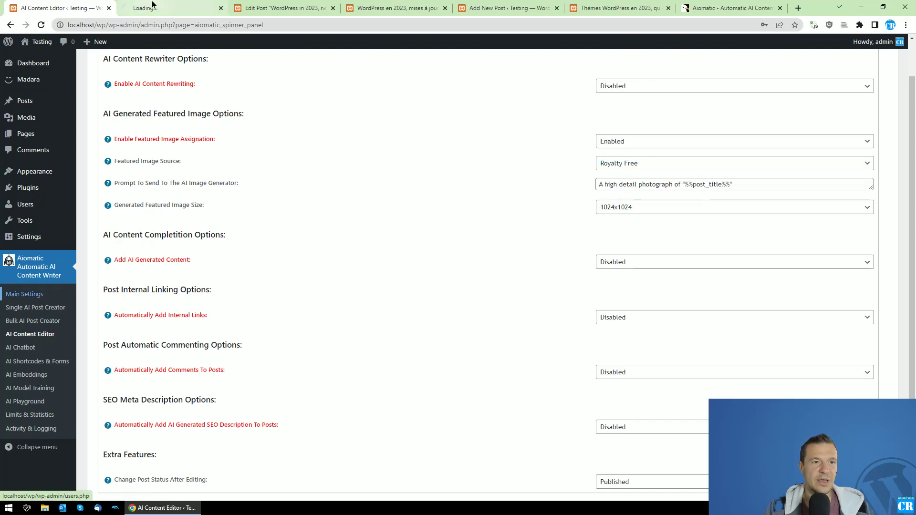
click(216, 112)
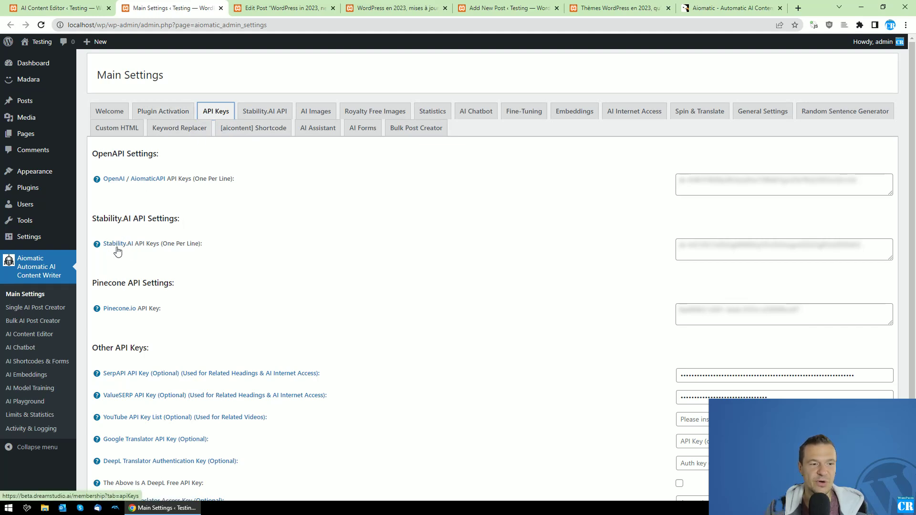
key(ctrl+1)
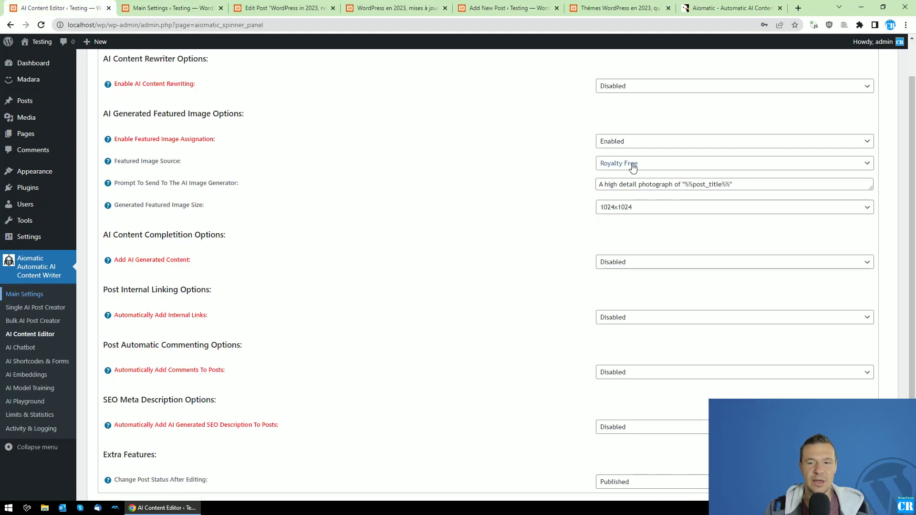
Try Royalty Free, then OpenAI/AiomaticAPI as featured image source, inspecting its image prompt.
click(615, 165)
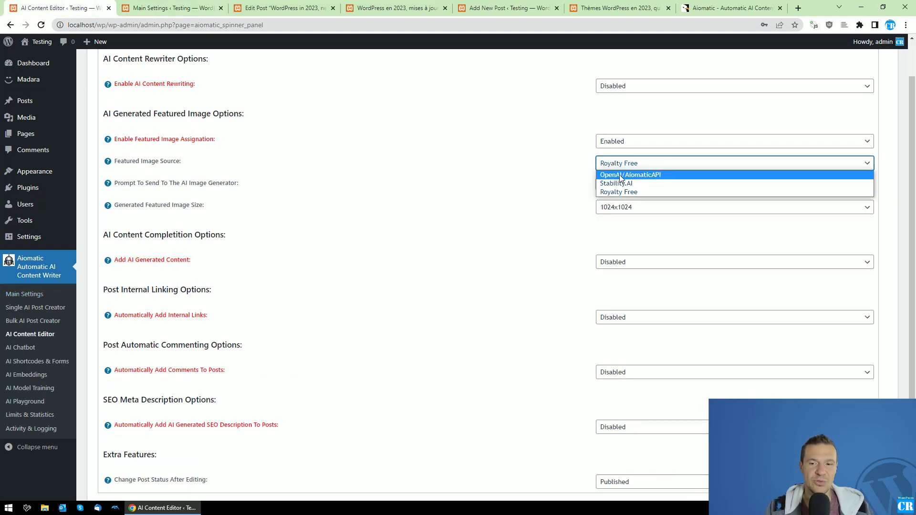
click(545, 179)
click(604, 164)
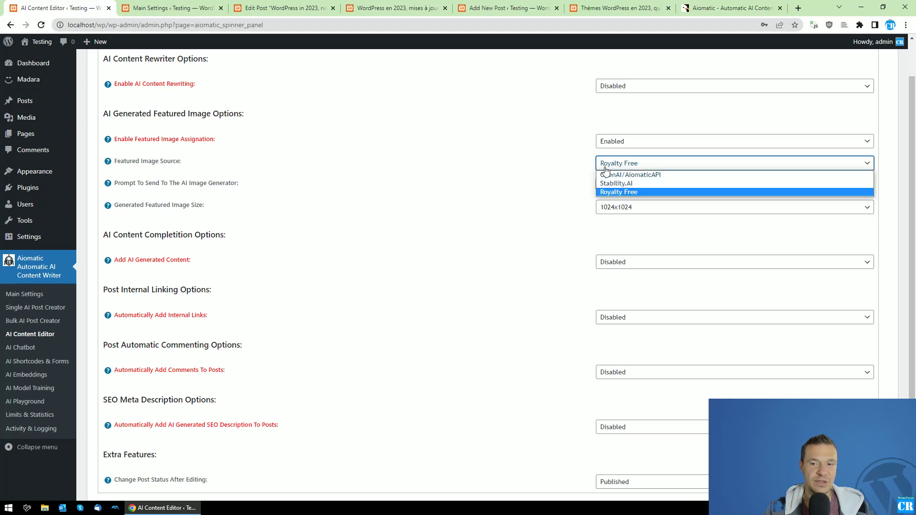
click(598, 175)
click(620, 184)
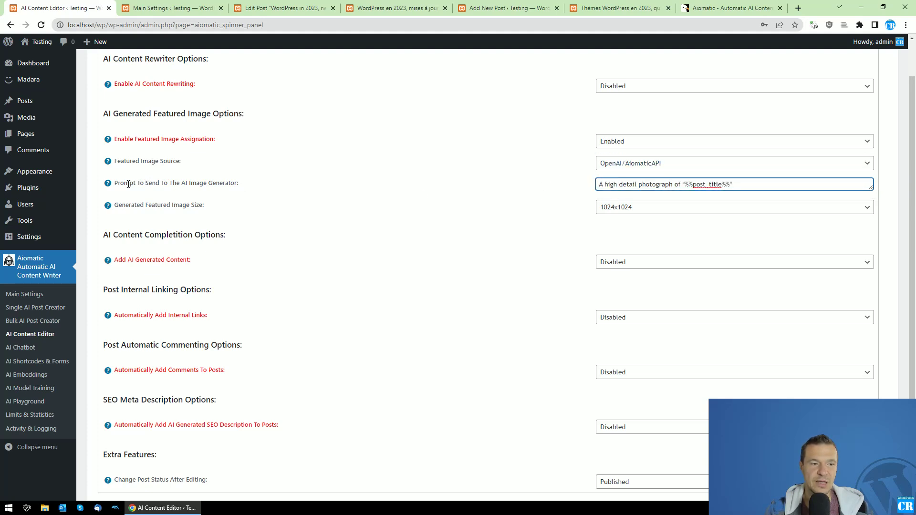
drag(128, 184, 231, 184)
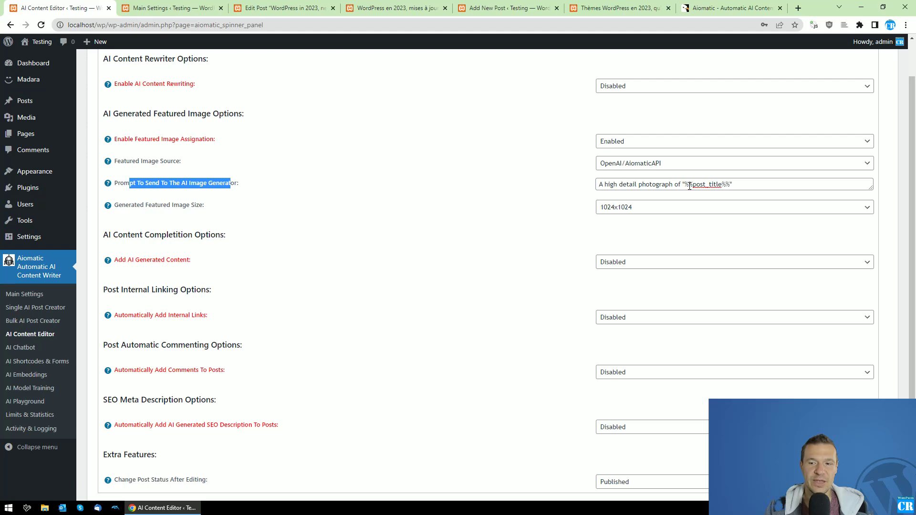
drag(686, 186, 731, 186)
Switch the image source to Stability.AI and back to OpenAI/AiomaticAPI, searching for %%post_title%%.
click(616, 163)
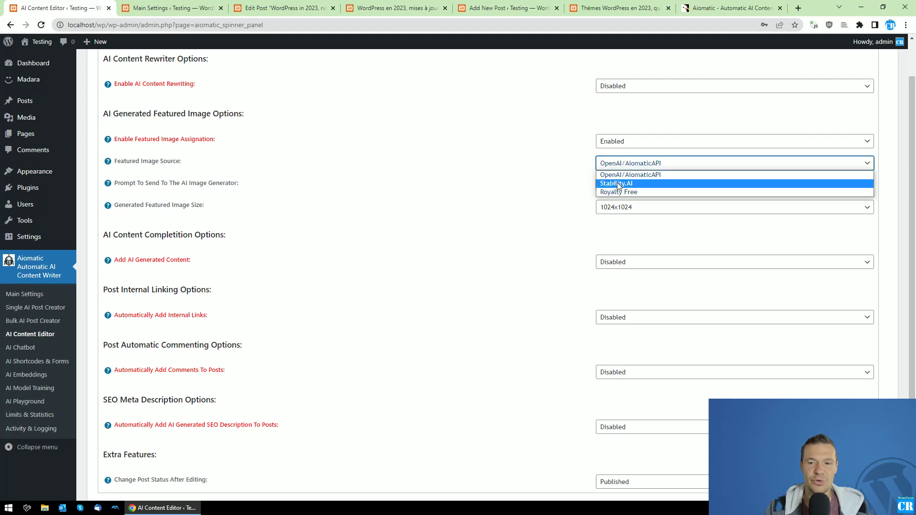
click(618, 184)
click(616, 163)
click(616, 175)
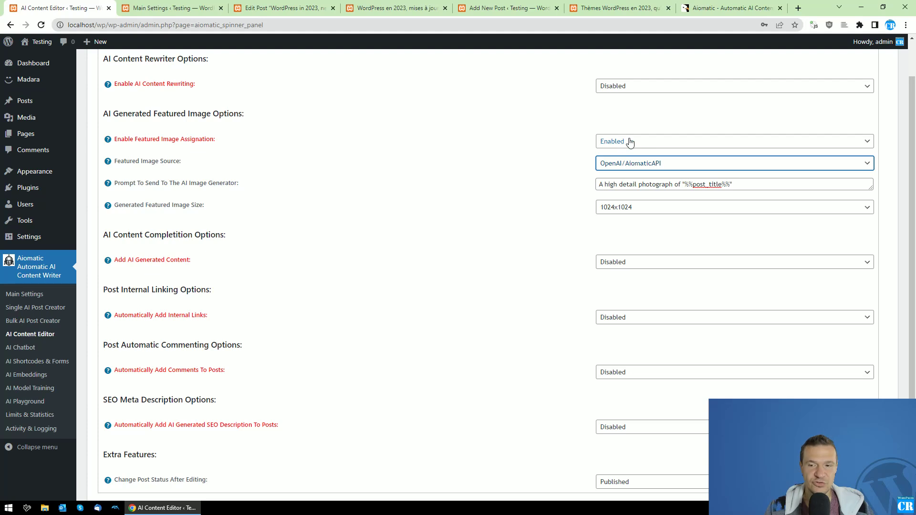
drag(686, 186, 731, 186)
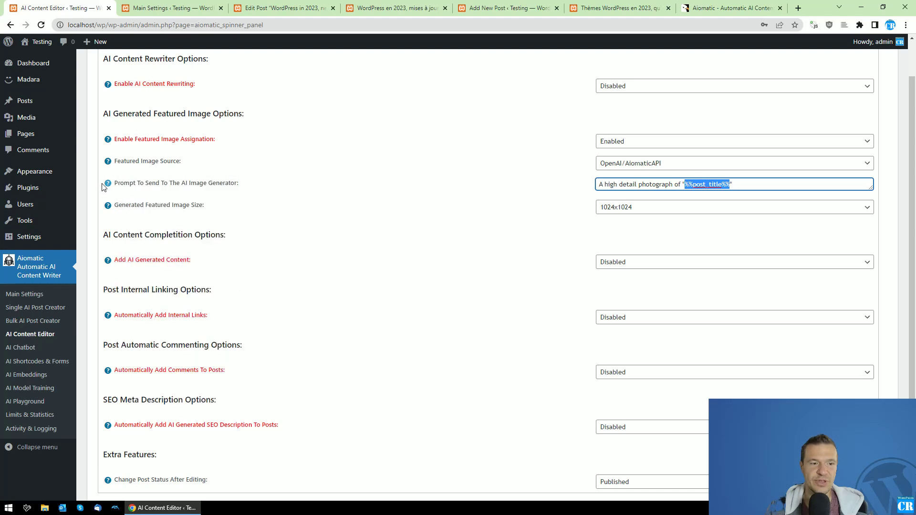
mouse_move(110, 185)
key(ctrl+f)
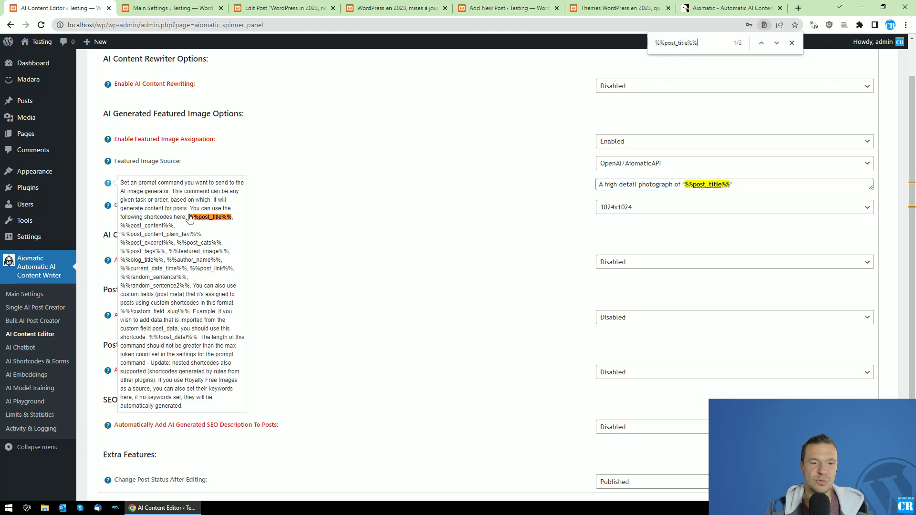
Examine the image prompt wording, then set Featured Image Assignation back to Disabled.
drag(602, 188, 684, 185)
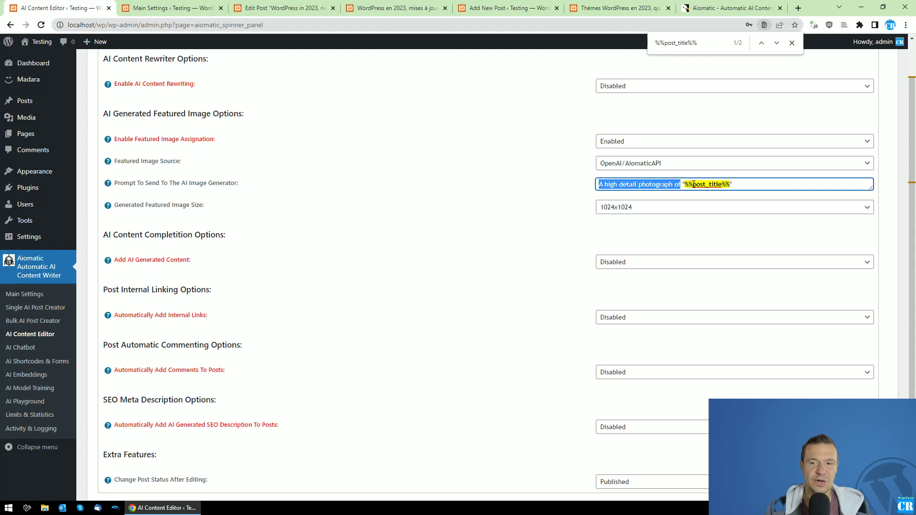
double_click(693, 185)
click(531, 198)
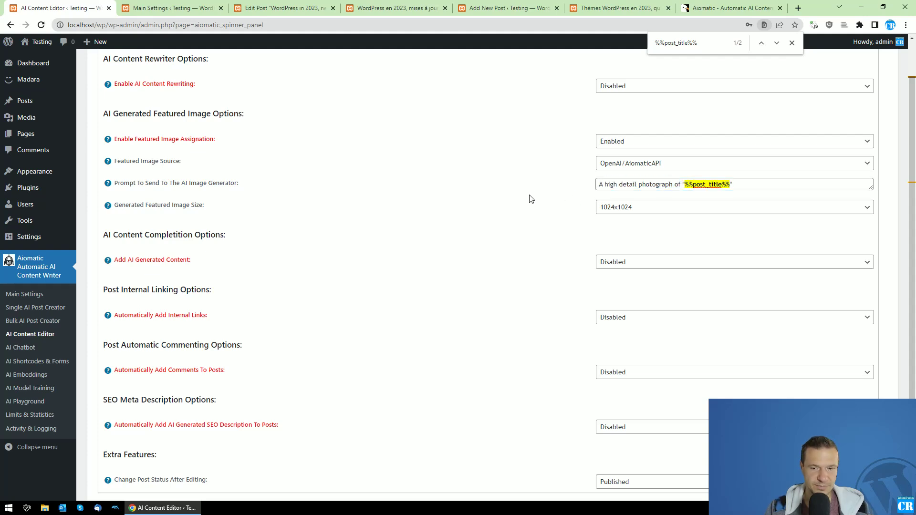
click(599, 146)
click(612, 162)
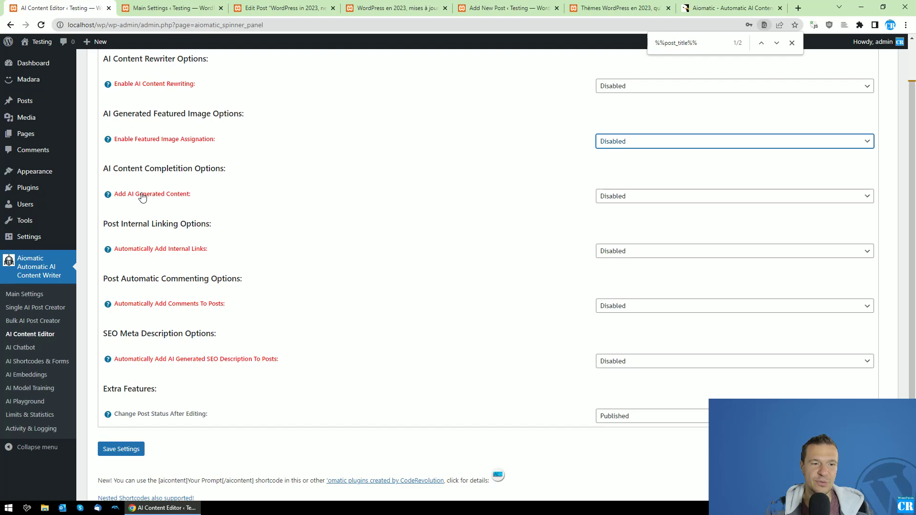
Set Add AI Generated Content to Append To The End and review its prompt and minimum character count.
click(627, 200)
click(616, 206)
scroll(389, 222, down, 2)
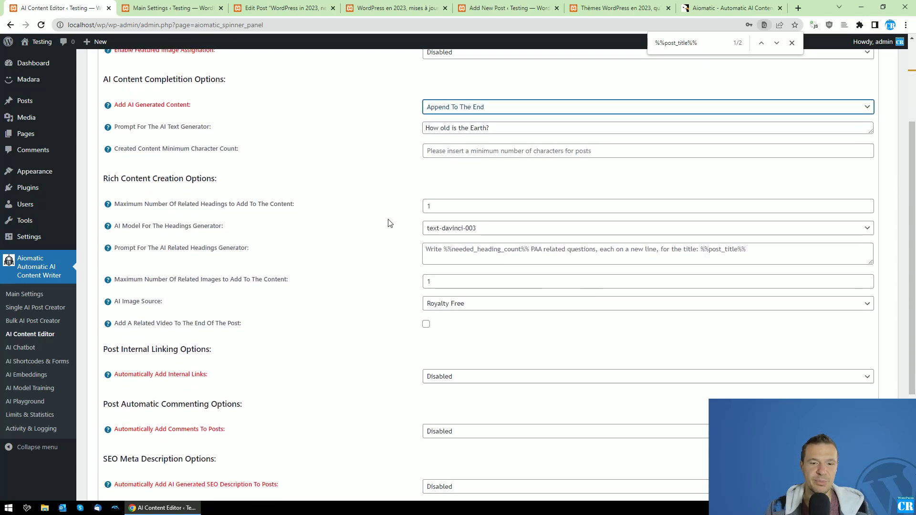
scroll(389, 222, up, 2)
scroll(368, 198, down, 1)
drag(133, 168, 208, 168)
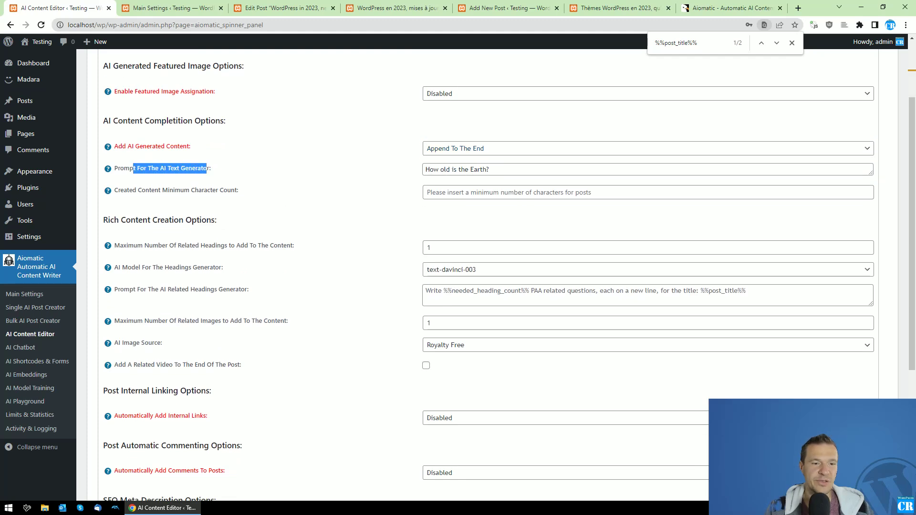
triple_click(499, 170)
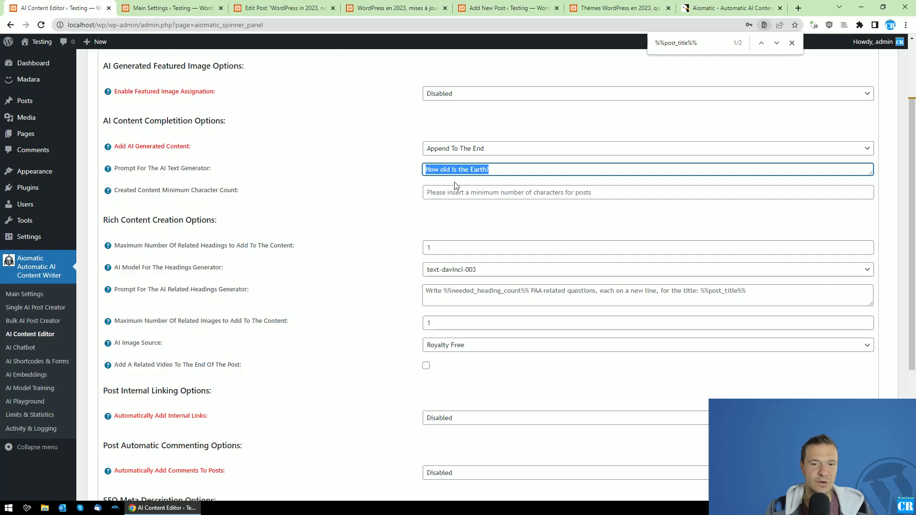
mouse_move(162, 168)
drag(126, 188, 234, 190)
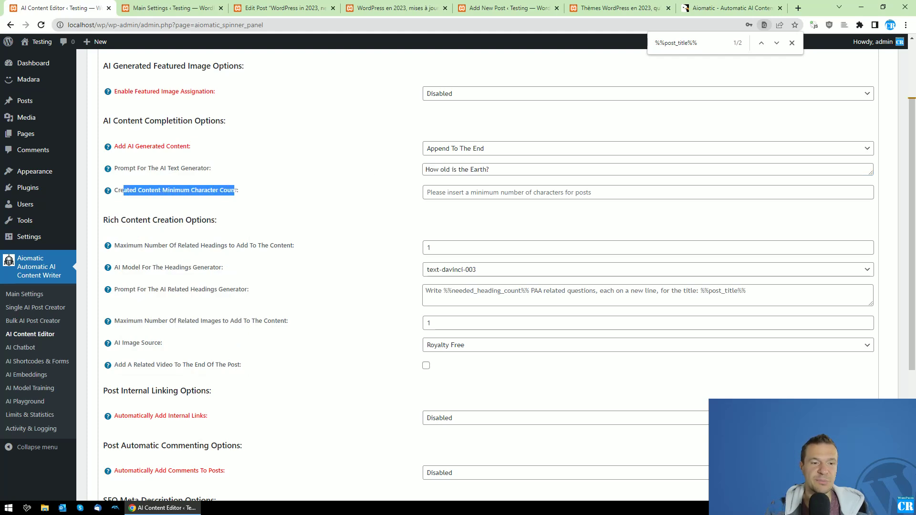
click(467, 191)
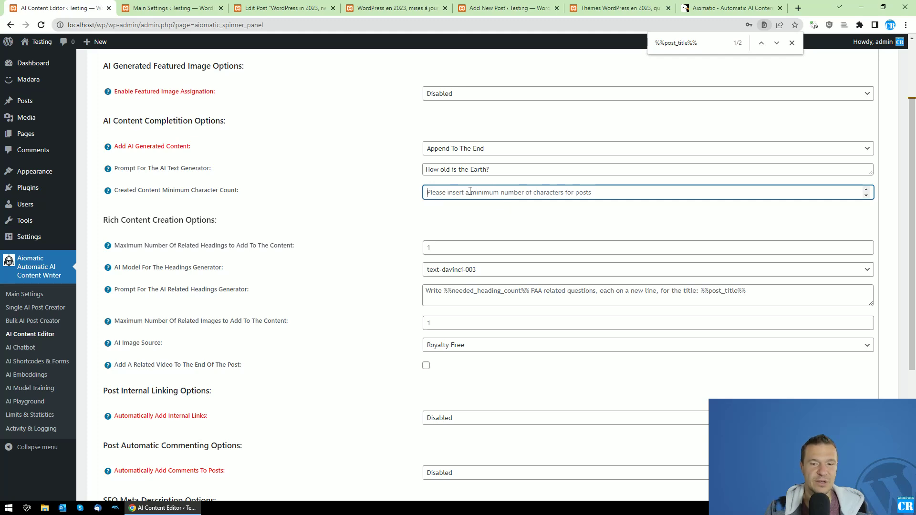
Keep Append To The End and review the related headings, headings model, AI image source and image count settings.
click(442, 150)
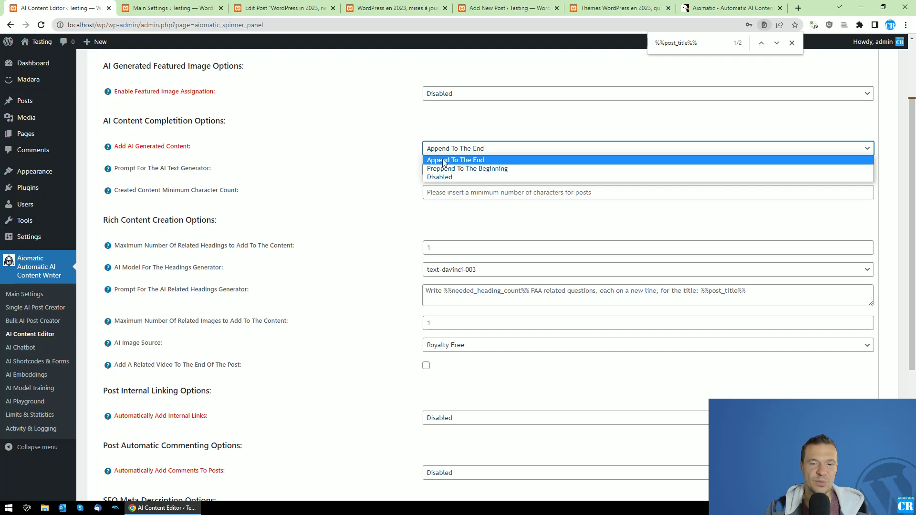
click(385, 175)
scroll(393, 171, down, 2)
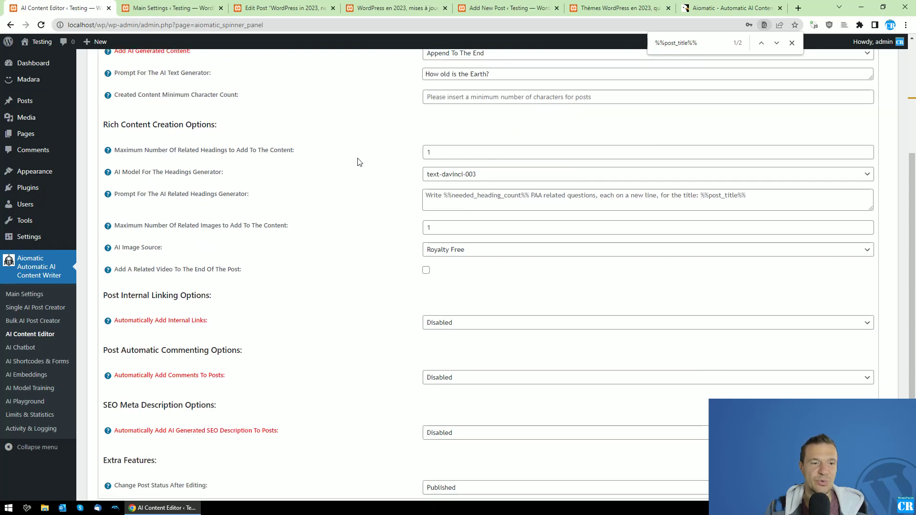
drag(145, 150, 245, 150)
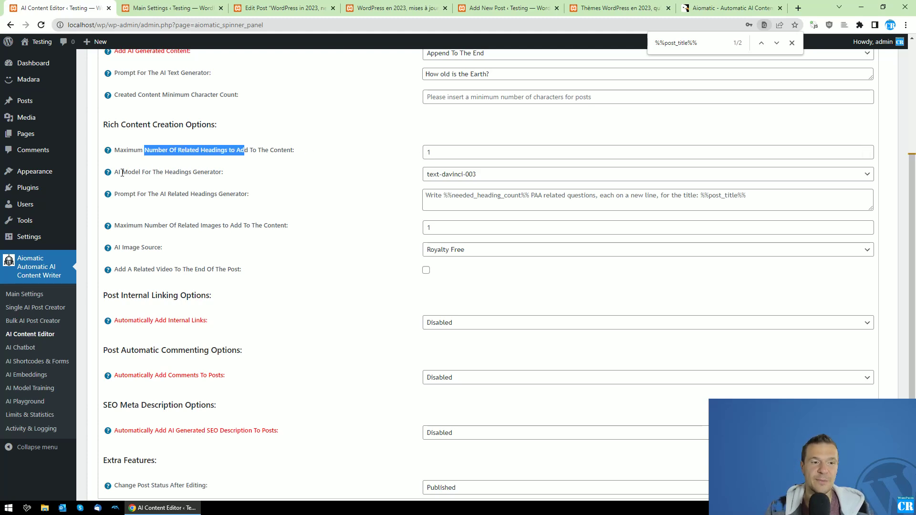
drag(119, 173, 197, 172)
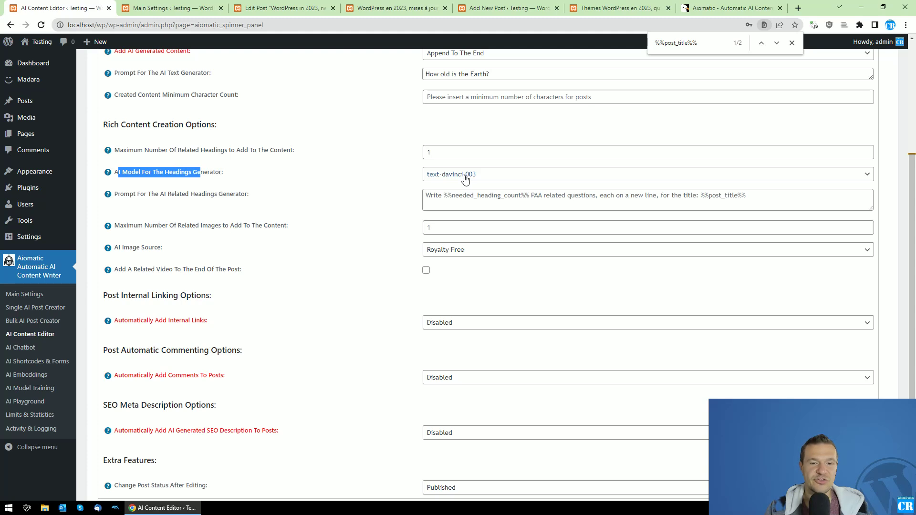
scroll(168, 221, down, 1)
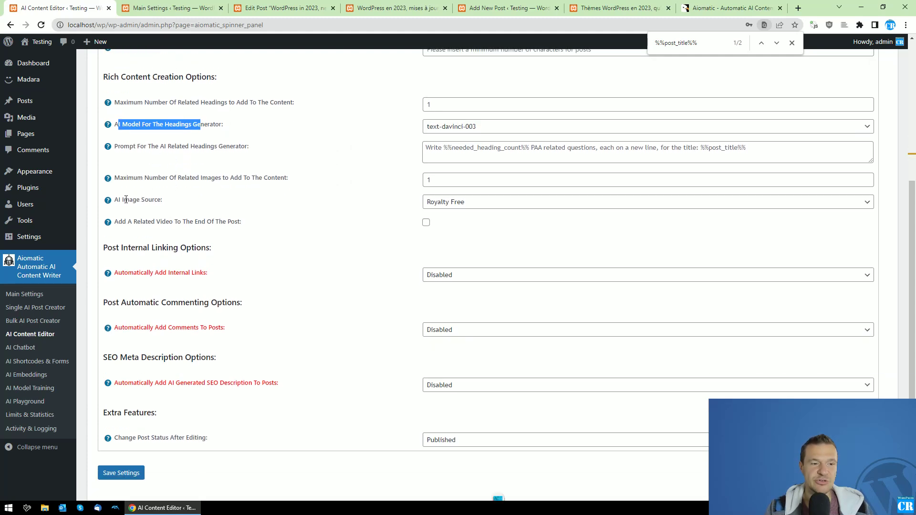
drag(120, 202, 157, 203)
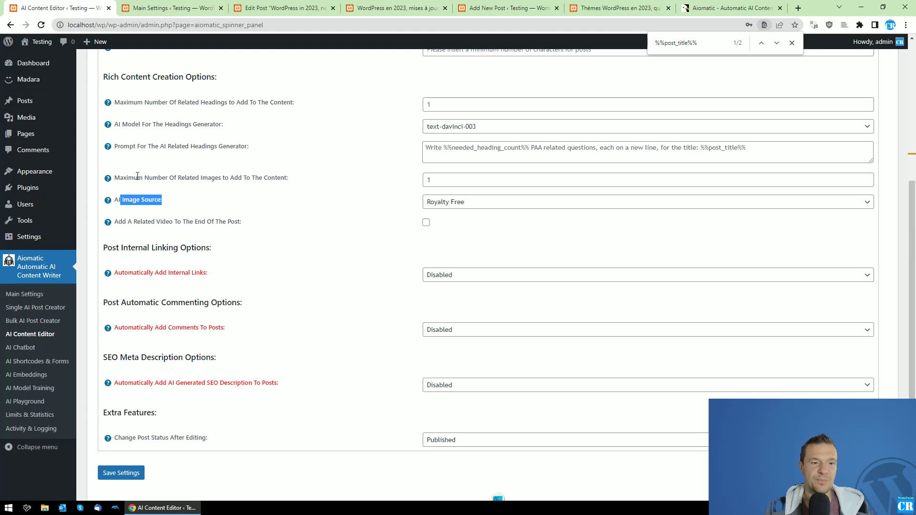
drag(134, 177, 287, 178)
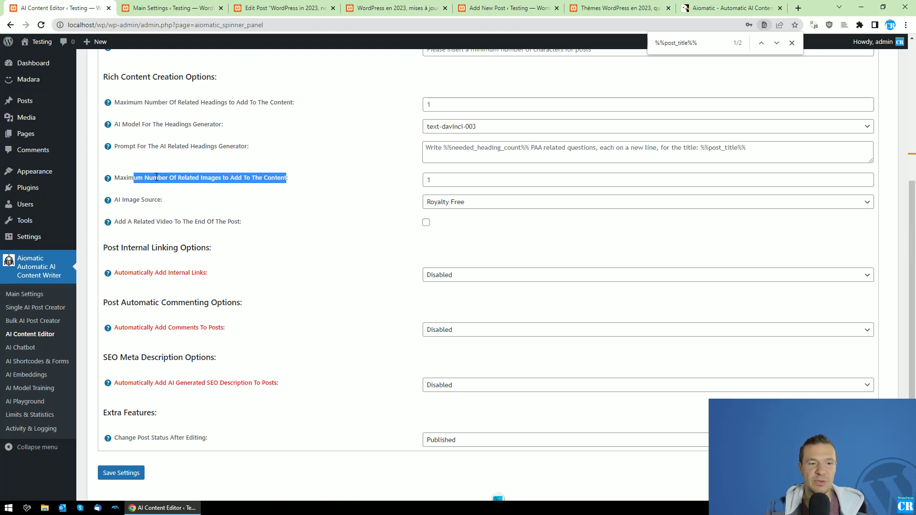
click(225, 176)
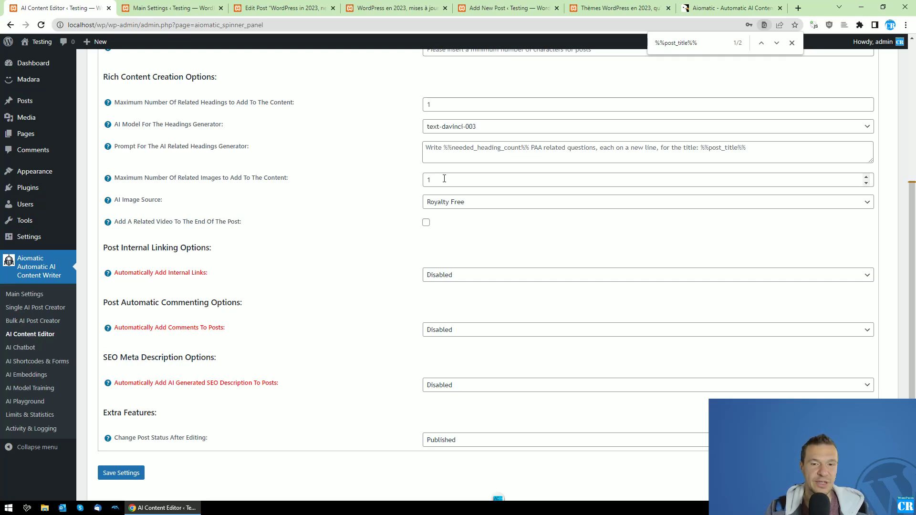
Toggle adding a related video at the end of posts.
scroll(448, 186, up, 4)
scroll(385, 270, down, 4)
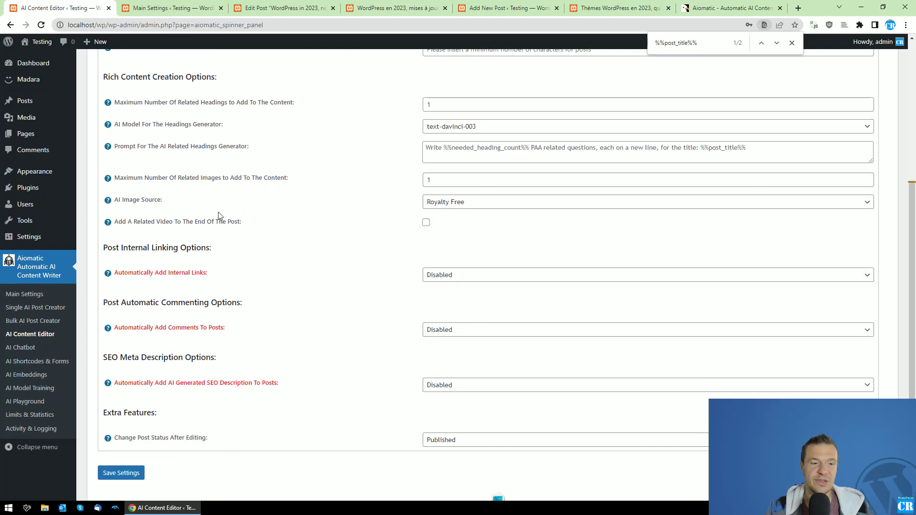
drag(128, 223, 225, 222)
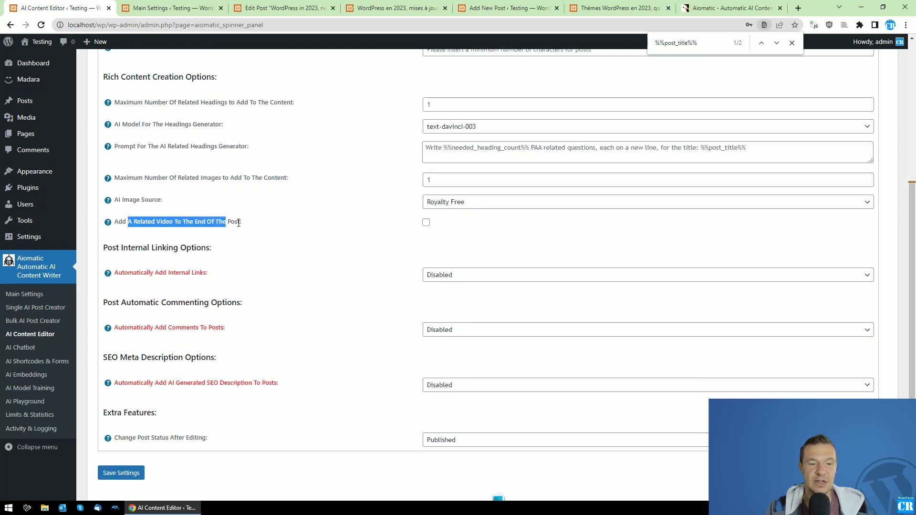
click(426, 224)
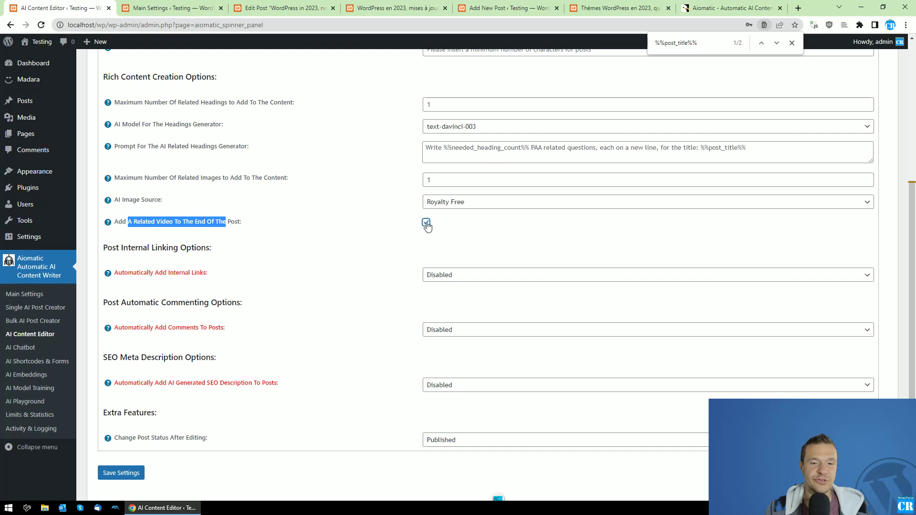
scroll(415, 227, up, 4)
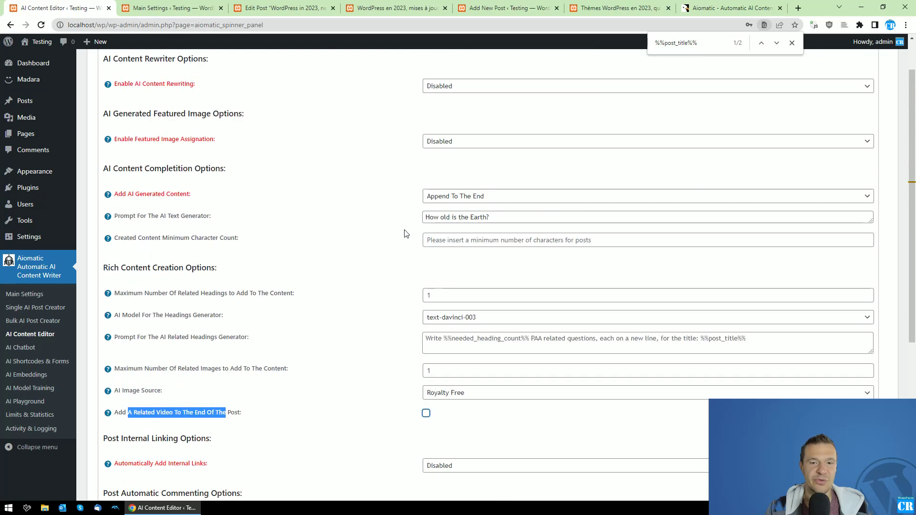
Set AI generated content to Disabled and automatic internal links to Enabled.
click(436, 197)
click(441, 222)
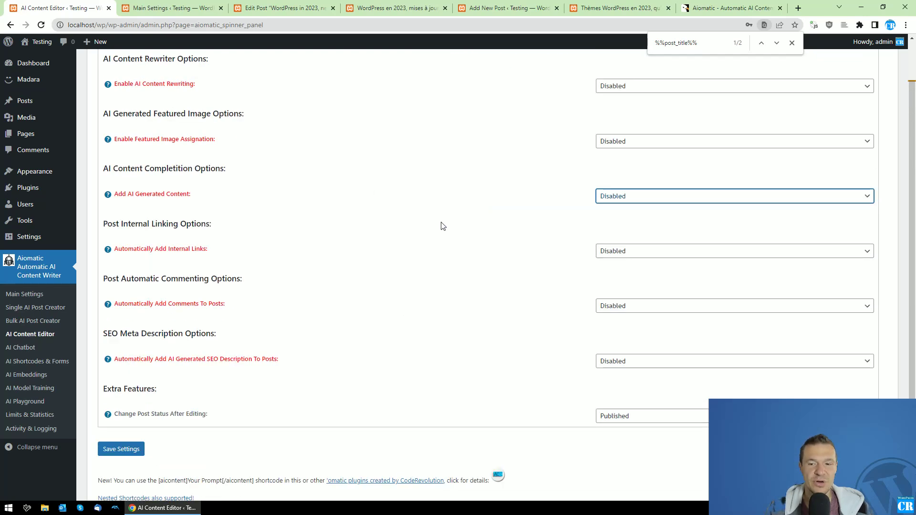
click(607, 253)
click(608, 270)
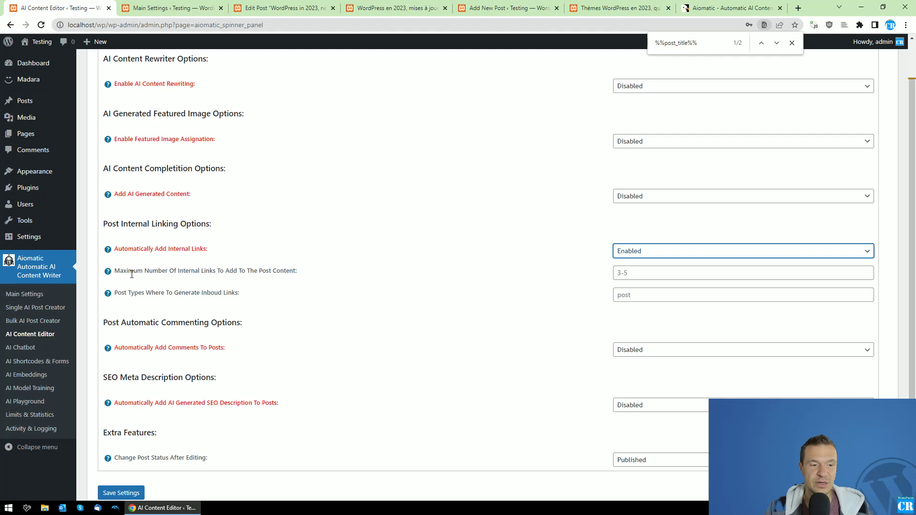
Enter 3-4 as the maximum number of internal links, then delete it to restore the default.
click(629, 278)
text(3-)
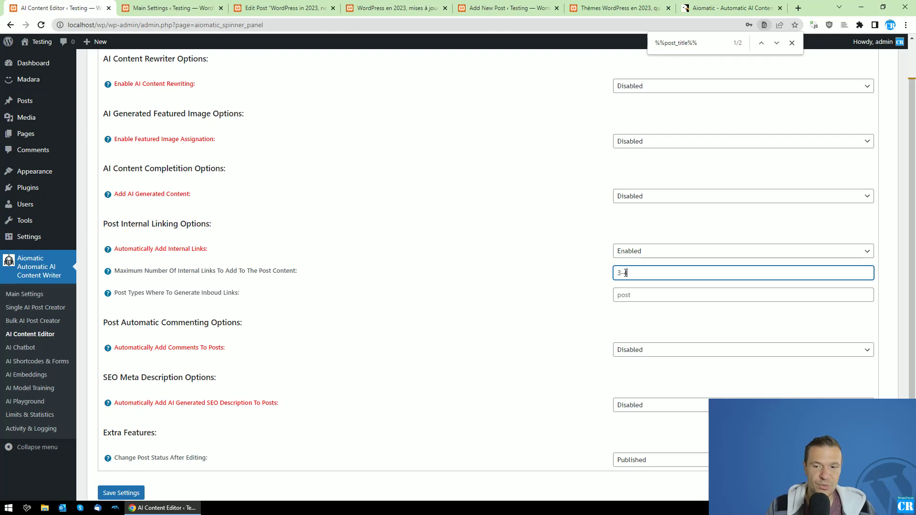
text(4)
triple_click(629, 274)
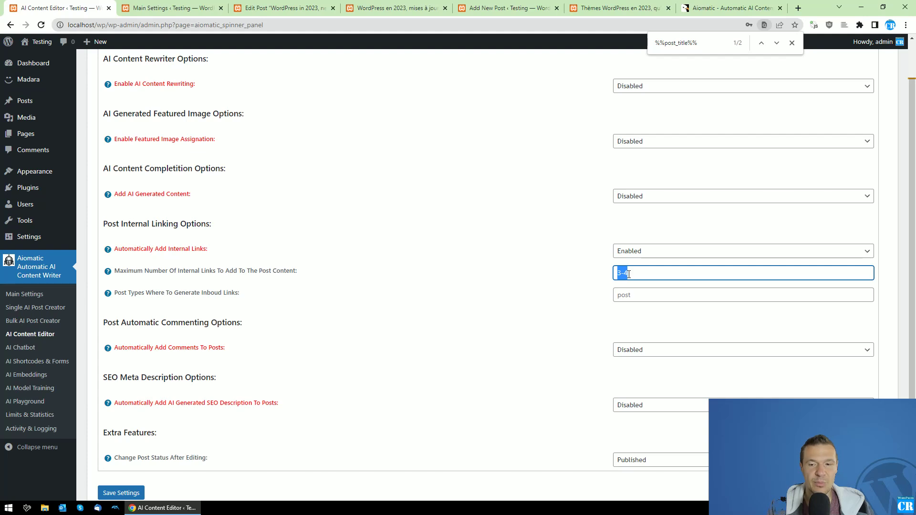
key(BackSpace)
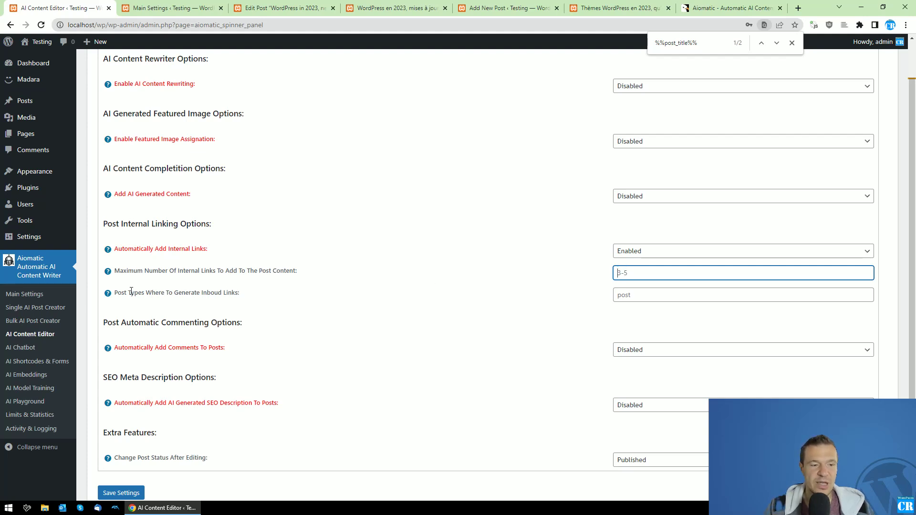
Set Automatically Add Internal Links back to Disabled.
click(632, 251)
click(619, 295)
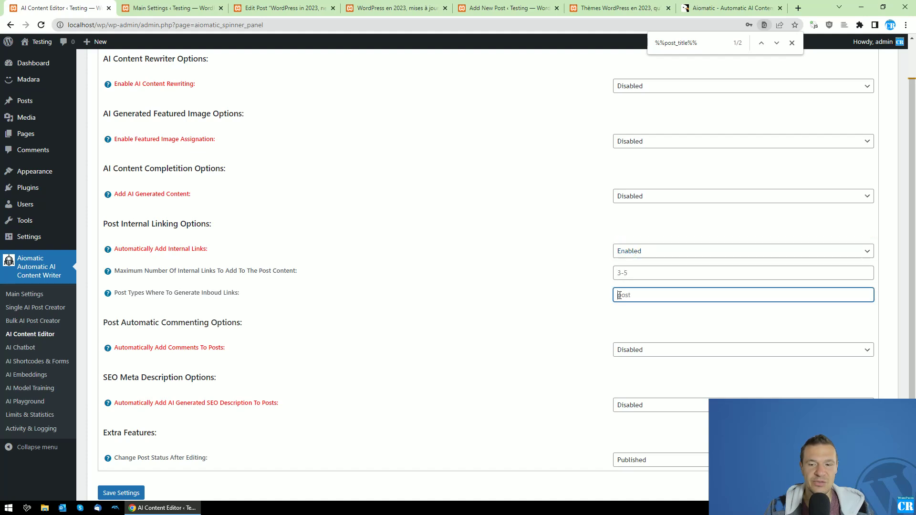
click(619, 252)
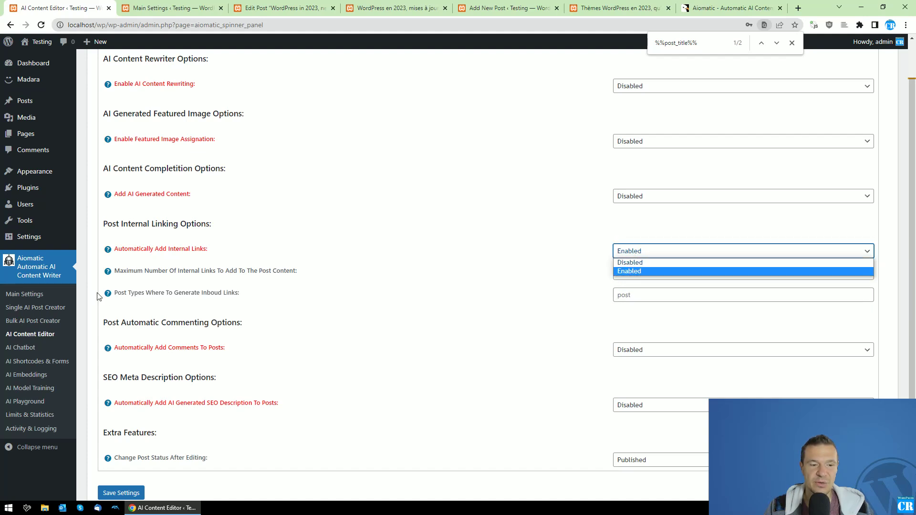
mouse_move(113, 297)
click(624, 295)
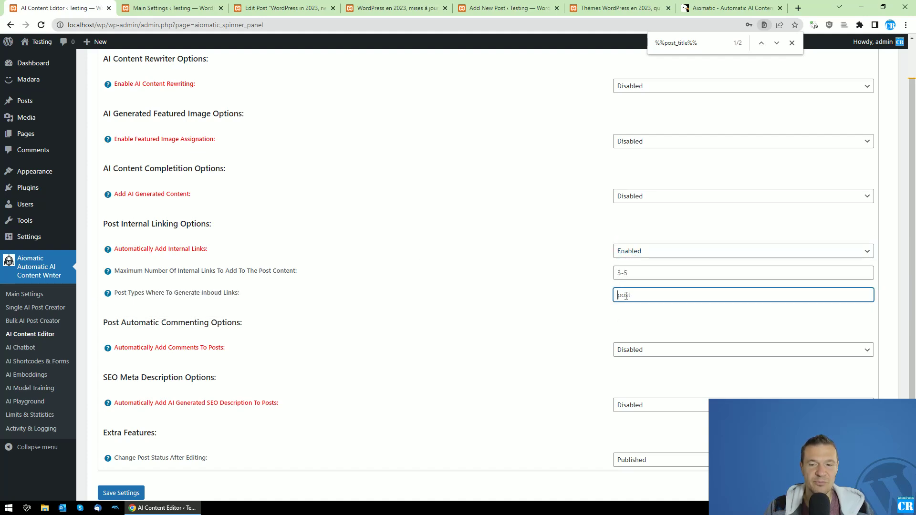
click(630, 251)
click(630, 263)
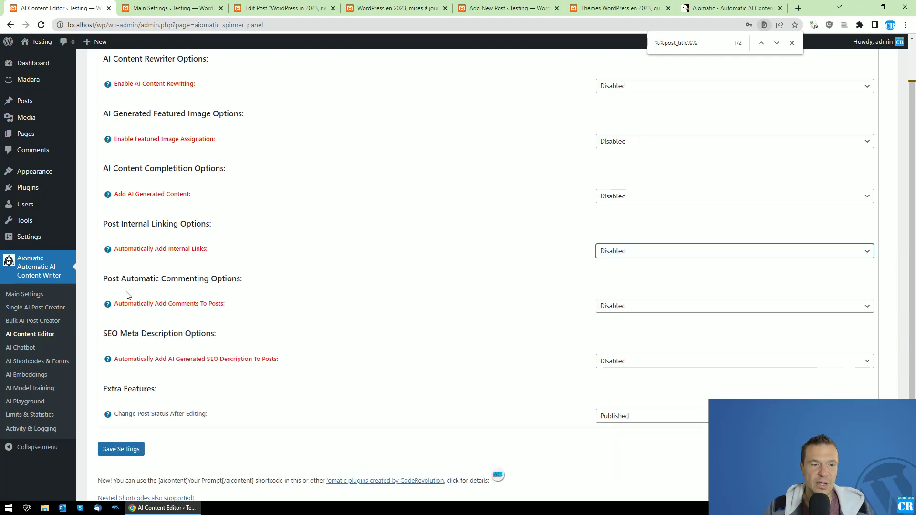
Enable Automatically Add Comments To Posts to reveal its settings.
click(625, 310)
click(619, 326)
scroll(217, 153, down, 4)
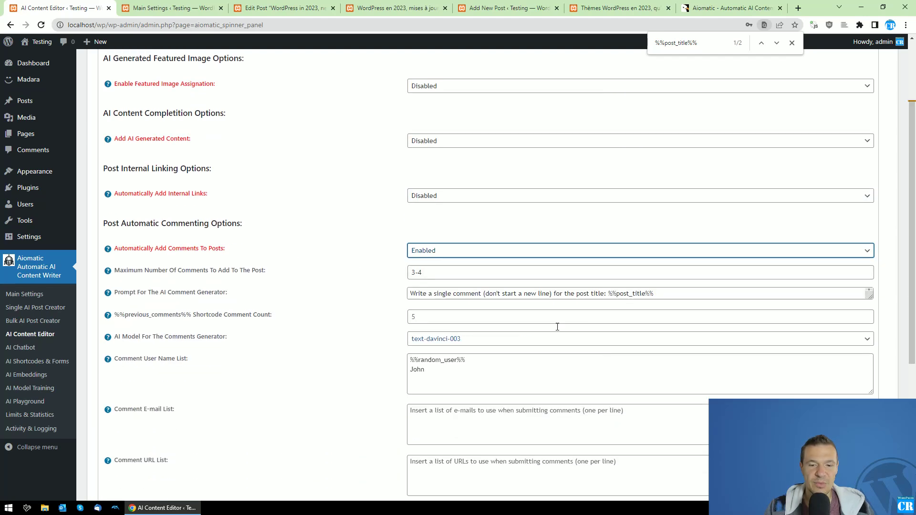
scroll(397, 185, up, 1)
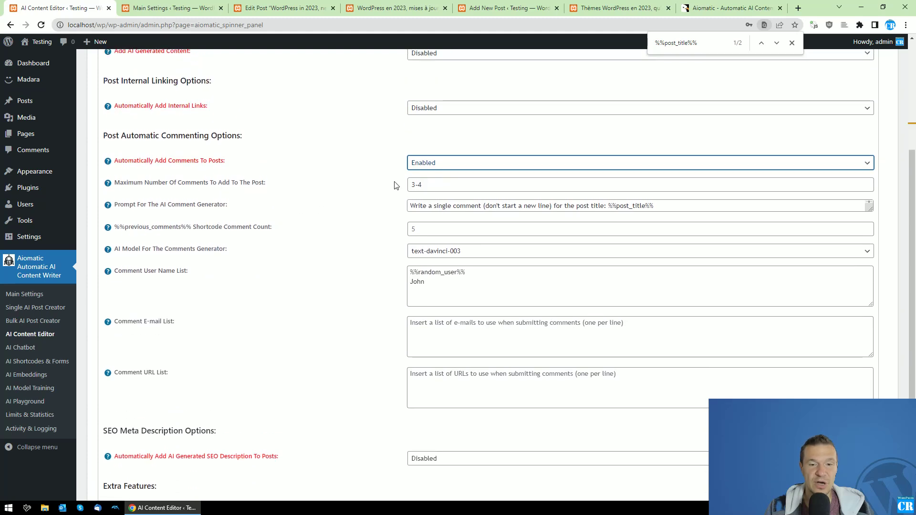
drag(422, 185, 671, 201)
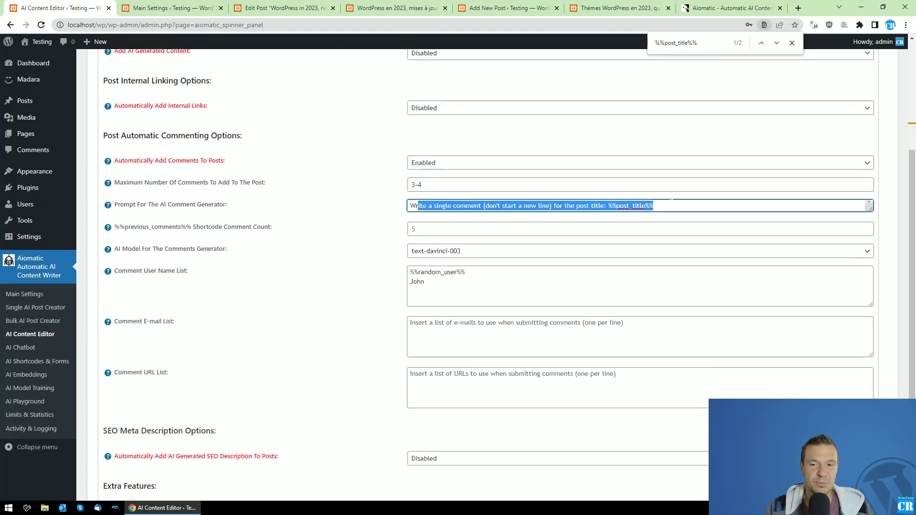
Review the previous comments count, %%previous_comments%% shortcode and comment prompt, keeping text-davinci-003 as the model.
click(425, 225)
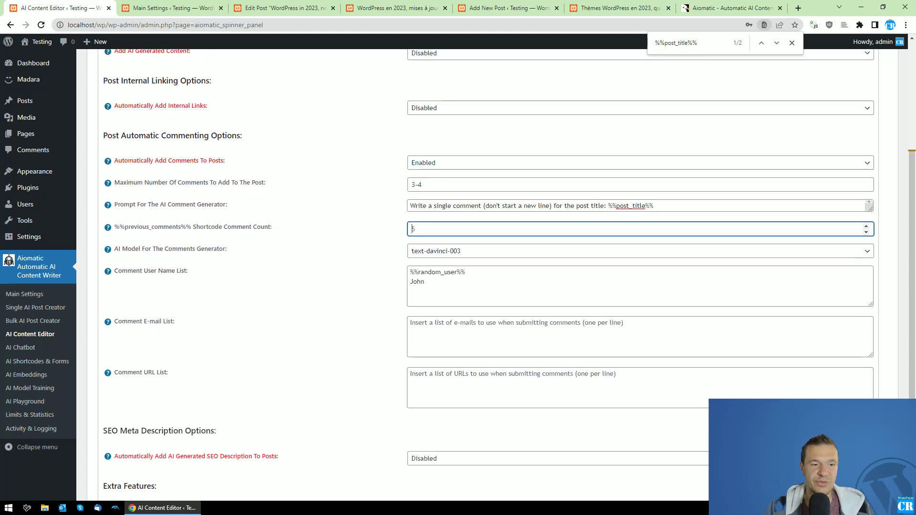
drag(114, 226, 191, 227)
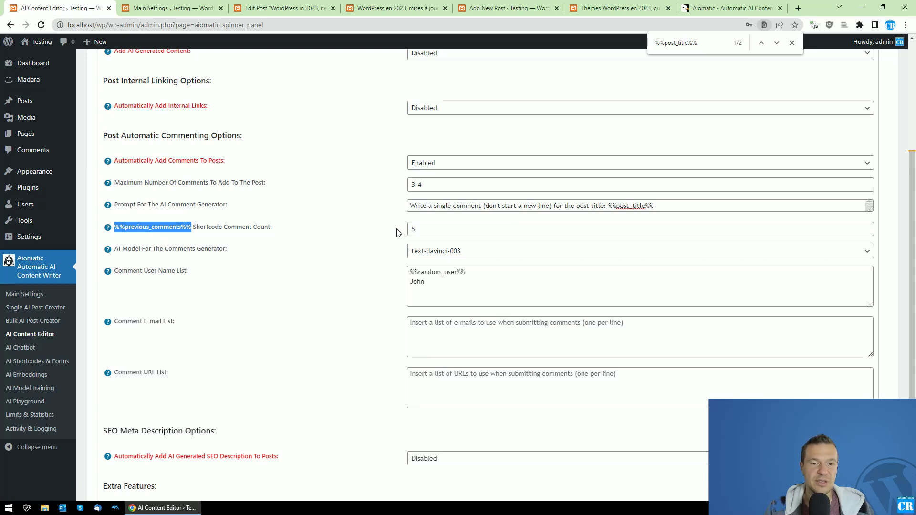
key(Tab)
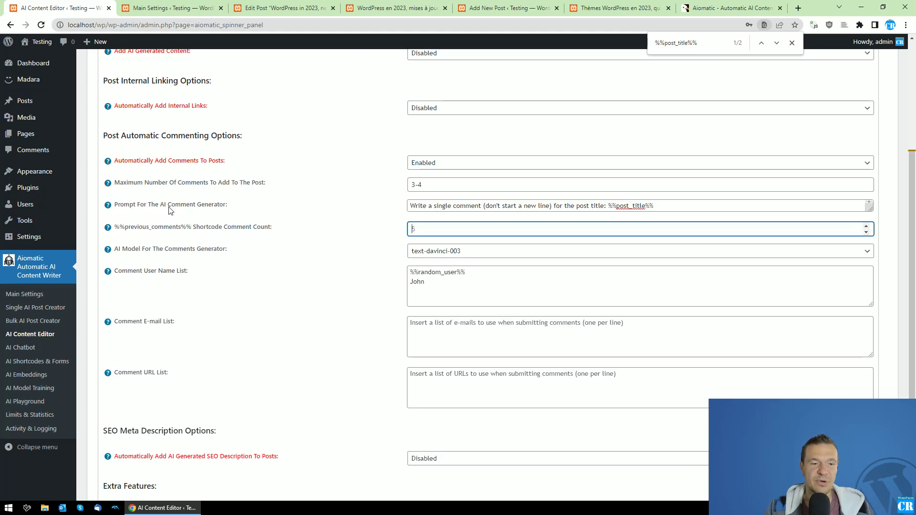
drag(116, 227, 191, 228)
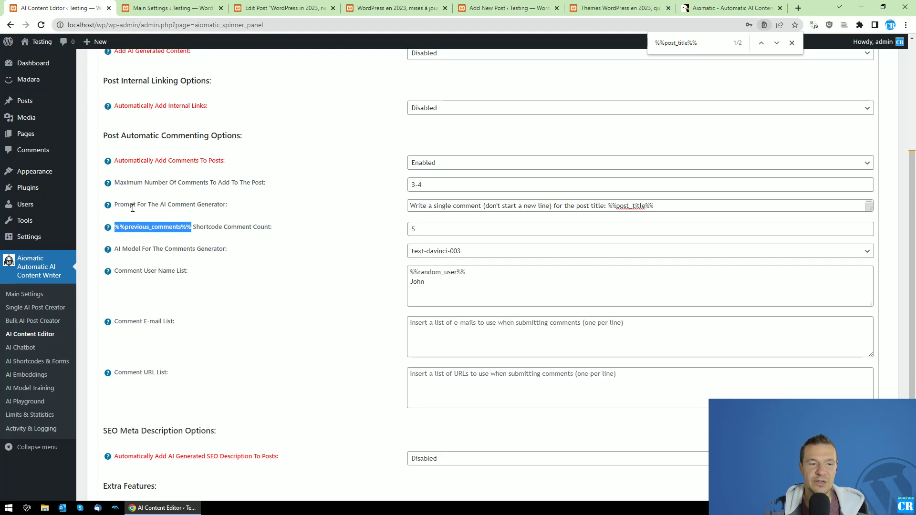
drag(117, 206, 217, 207)
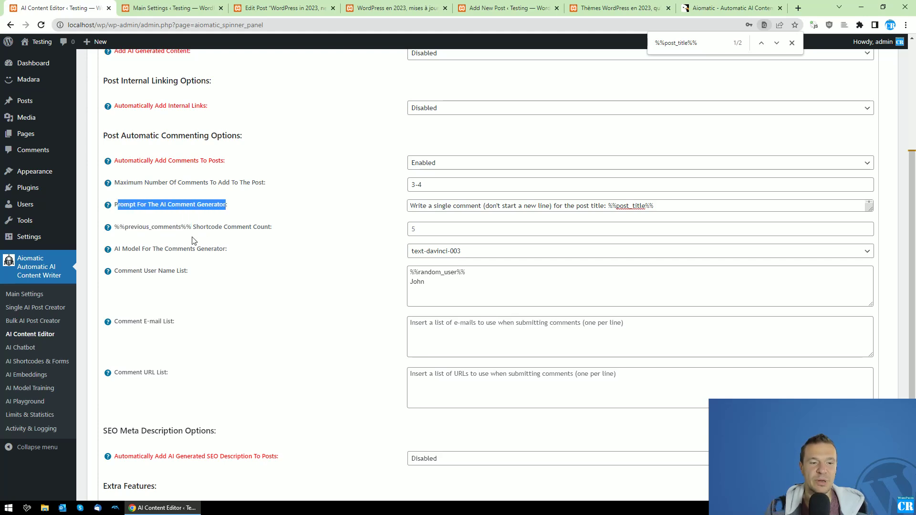
click(452, 251)
click(453, 251)
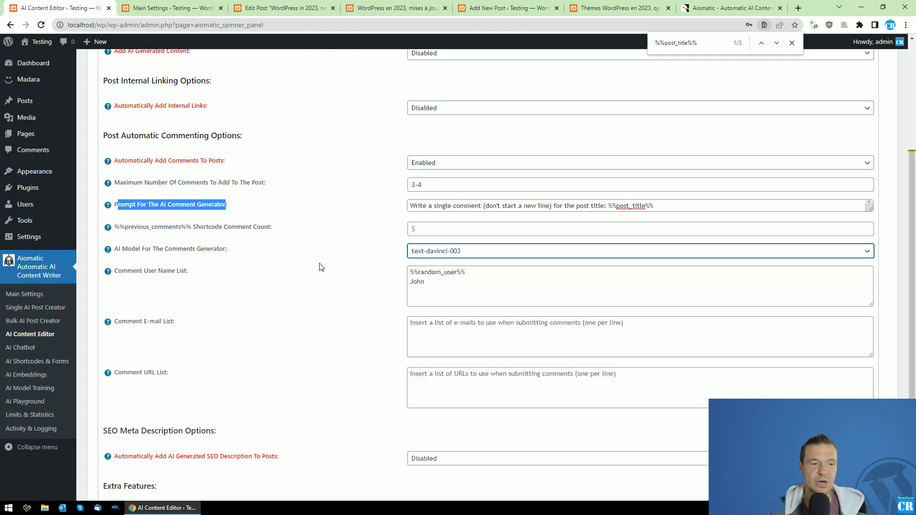
Check the comment user name, e-mail and URL lists, then set automatic comments to Disabled.
click(458, 283)
scroll(430, 296, down, 1)
key(Tab)
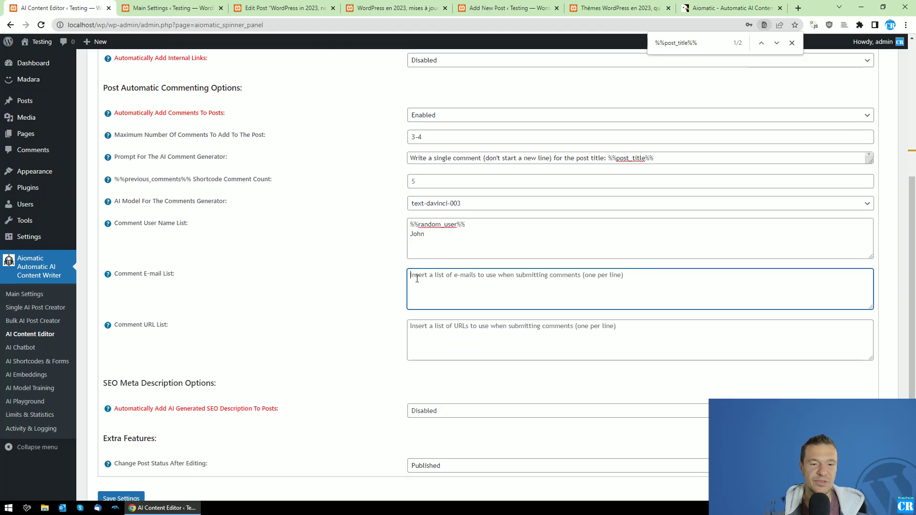
click(411, 345)
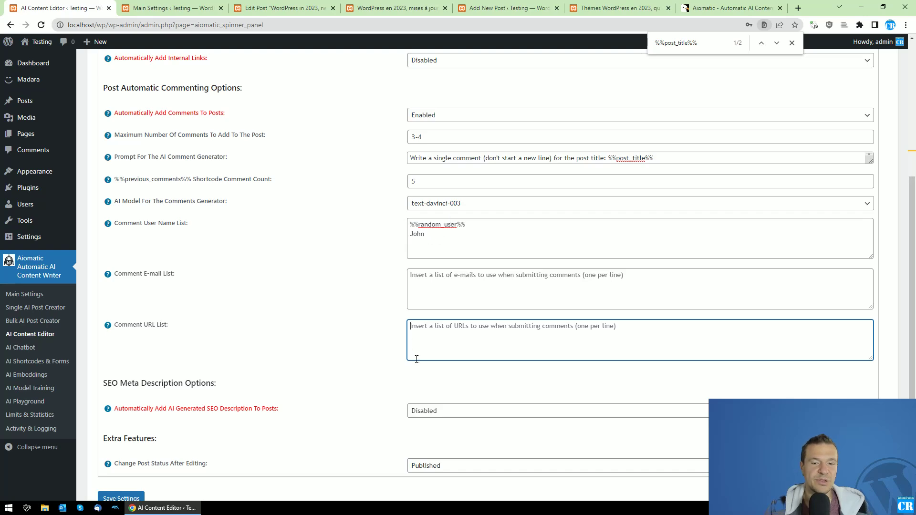
scroll(389, 254, down, 2)
scroll(420, 167, up, 2)
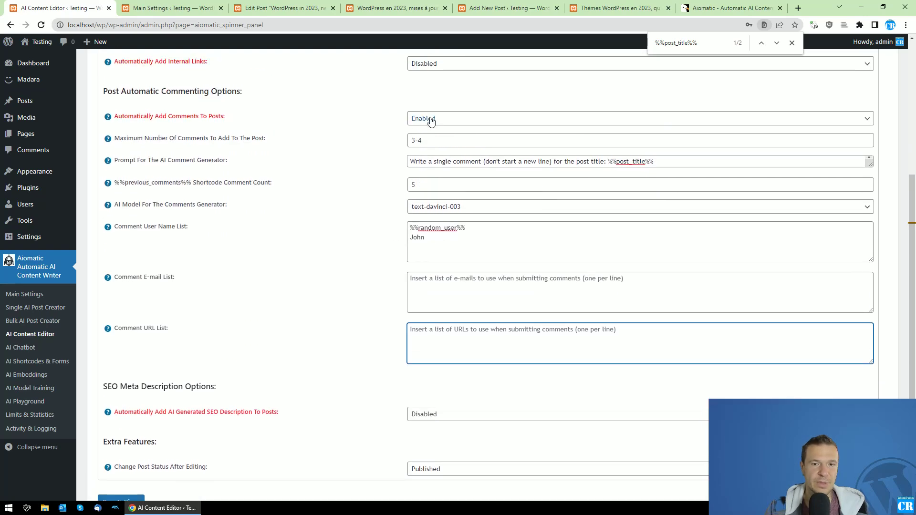
click(430, 117)
click(432, 137)
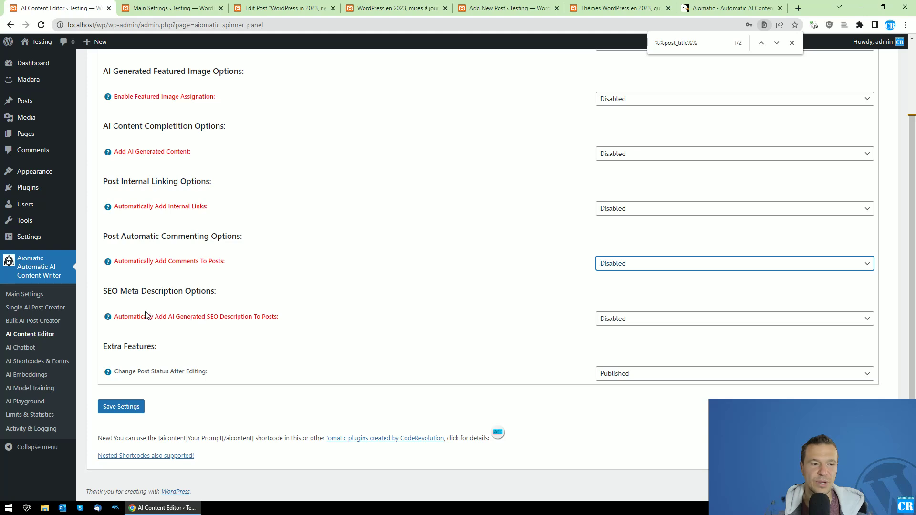
Enable AI-generated SEO descriptions, select the prompt, and keep text-davinci-003 as the model.
click(602, 319)
click(609, 339)
scroll(145, 245, down, 1)
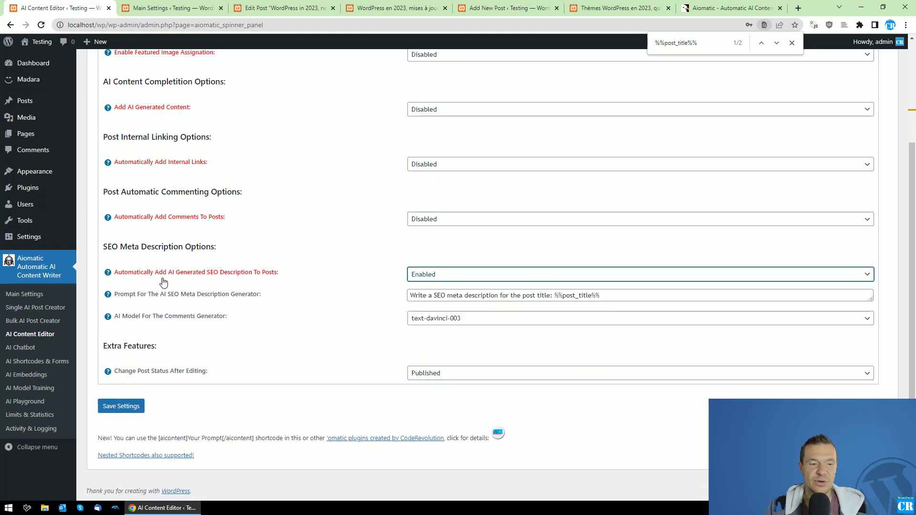
click(414, 295)
key(ctrl+a)
click(484, 321)
click(476, 321)
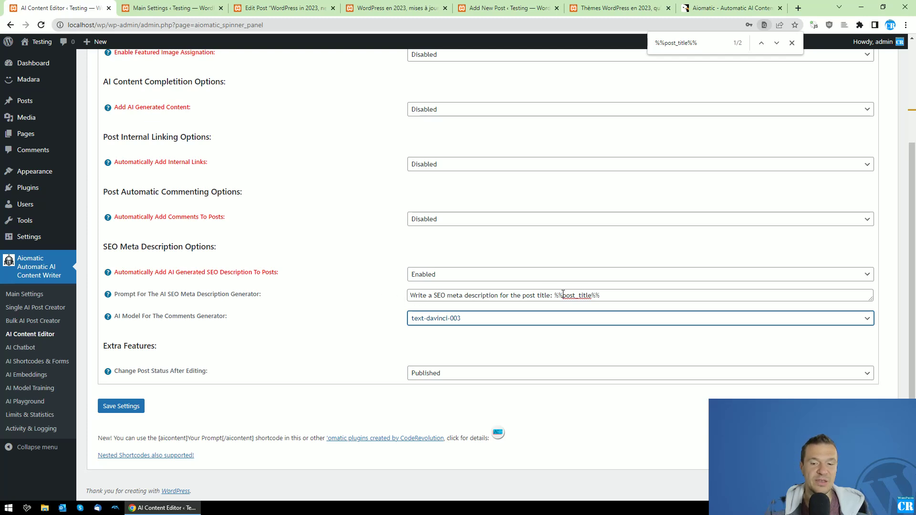
Keep SEO descriptions Enabled and leave the post status after editing as Published.
triple_click(590, 294)
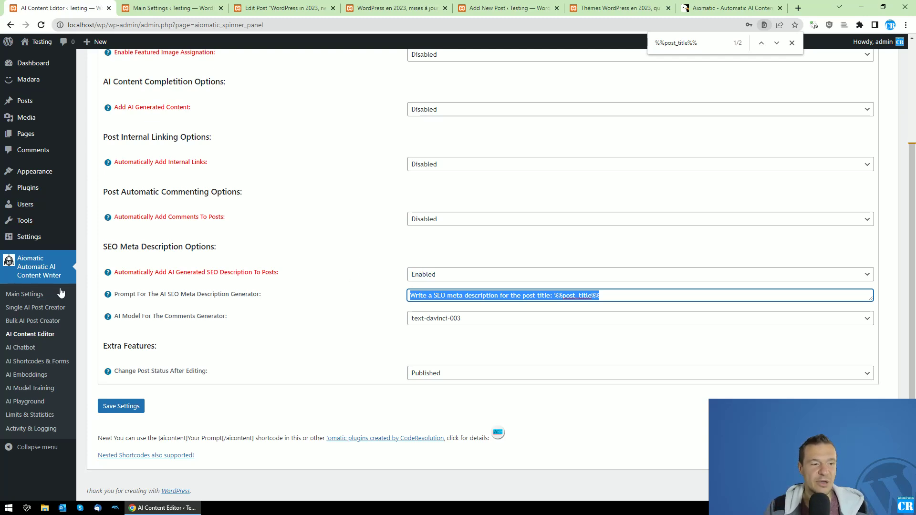
click(427, 278)
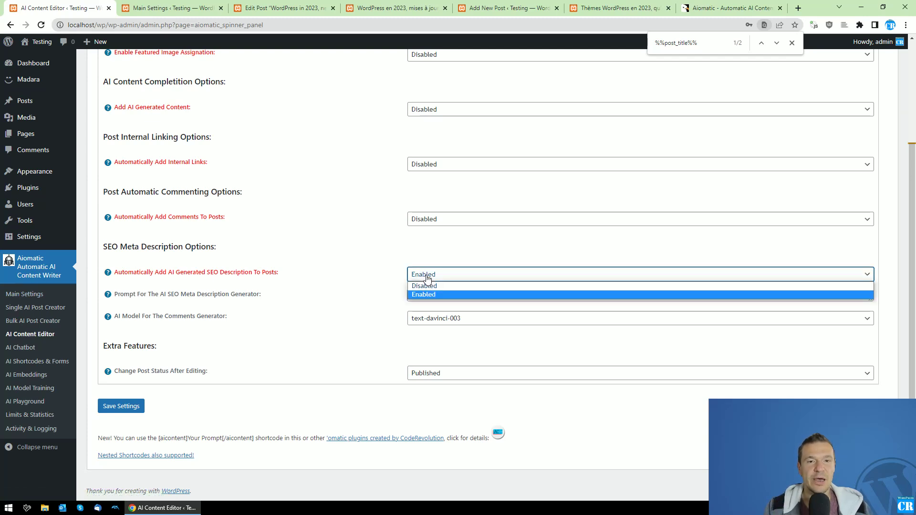
click(380, 272)
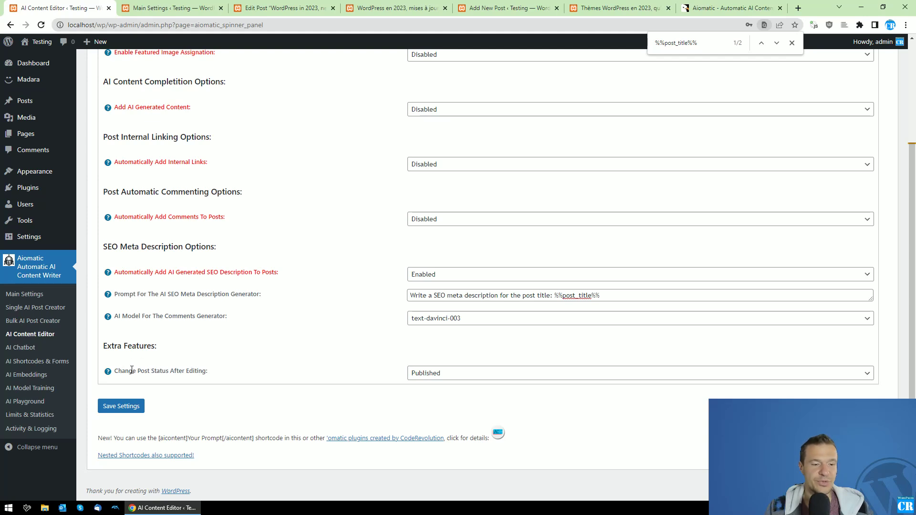
click(448, 382)
click(367, 365)
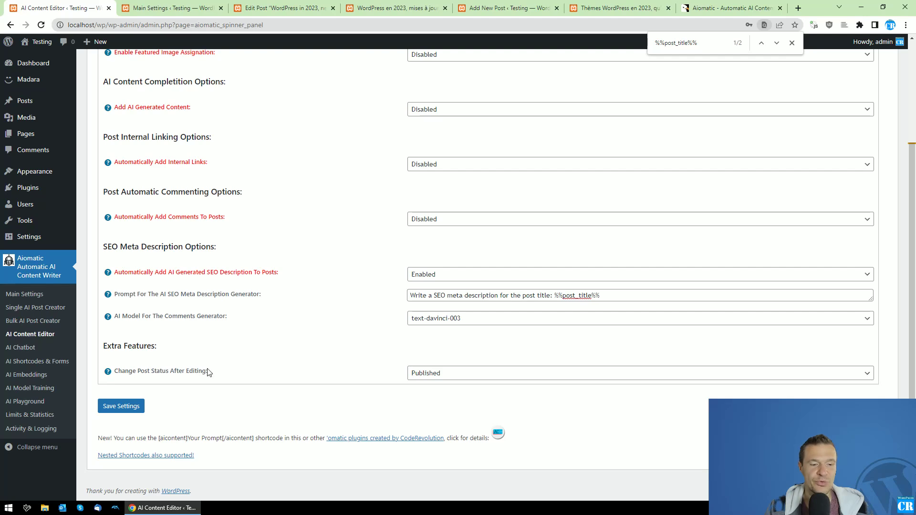
scroll(349, 358, up, 3)
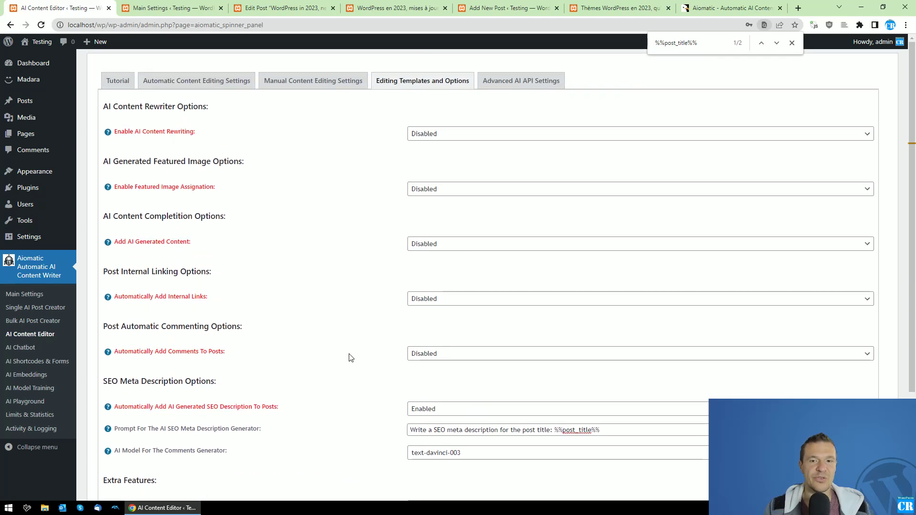
Show the Advanced AI API Settings and keep gpt-3.5-turbo as the AI model.
click(505, 80)
click(400, 80)
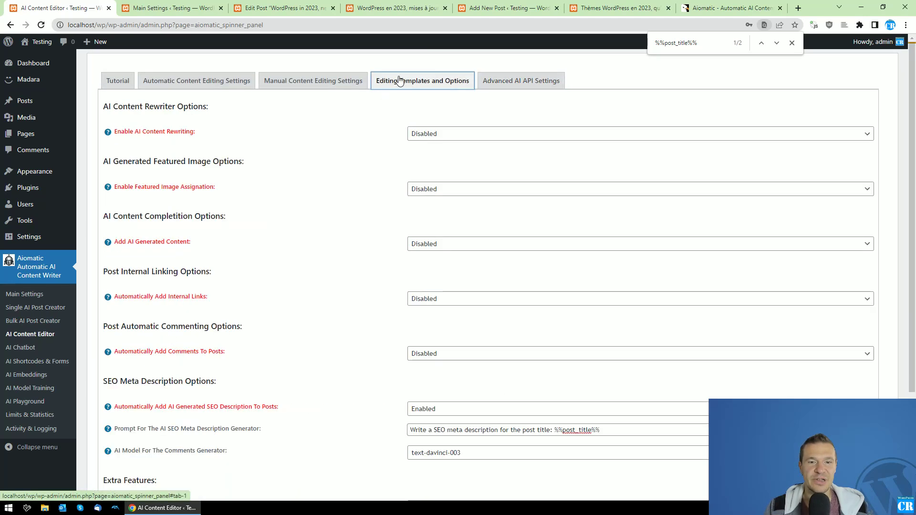
click(496, 80)
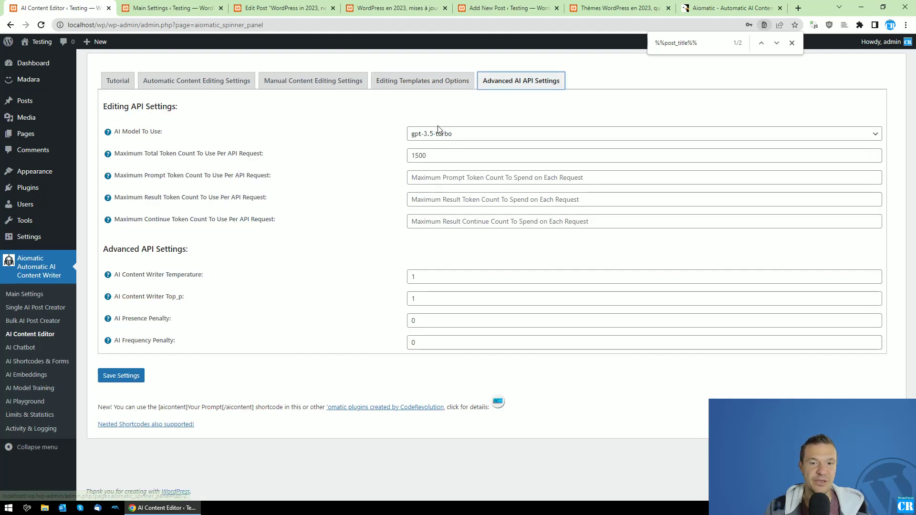
click(419, 135)
click(357, 151)
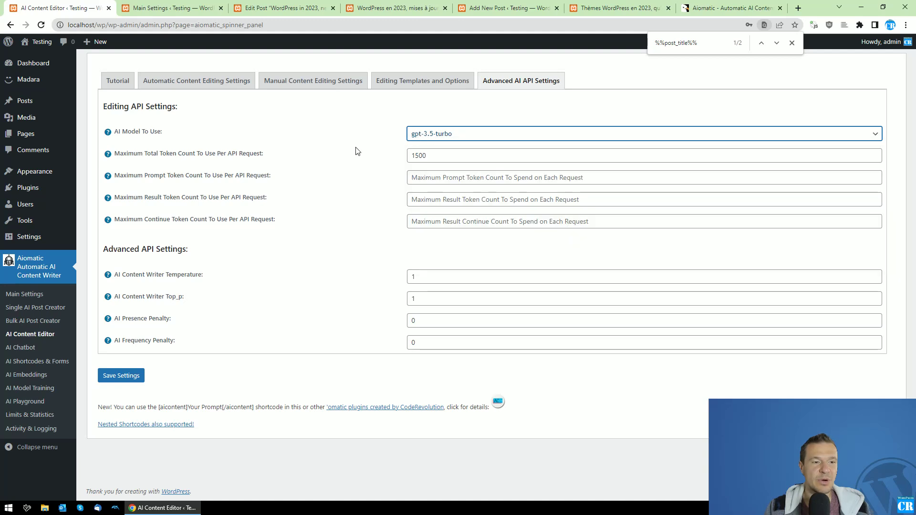
Highlight the total, prompt, result and continue token counts plus temperature, top_p and penalty settings.
drag(135, 154, 189, 153)
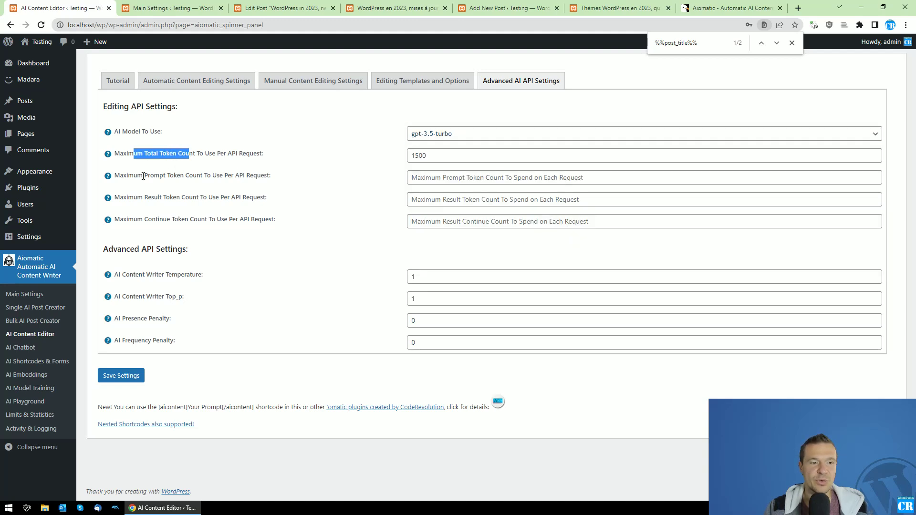
drag(145, 176, 192, 175)
drag(145, 197, 200, 197)
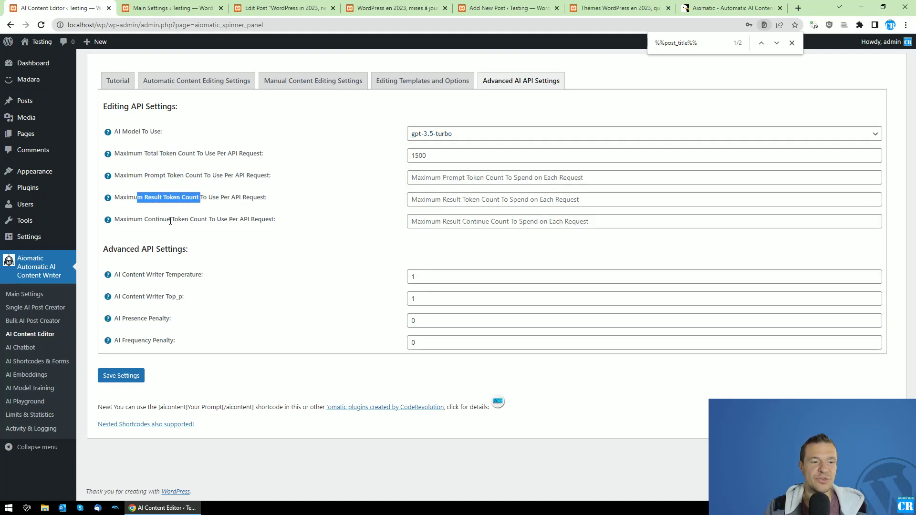
drag(144, 219, 197, 219)
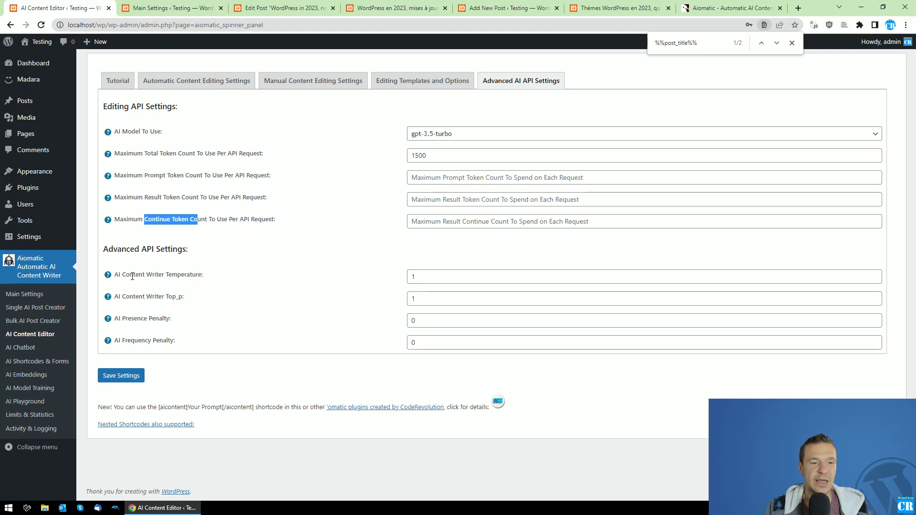
drag(133, 277, 174, 339)
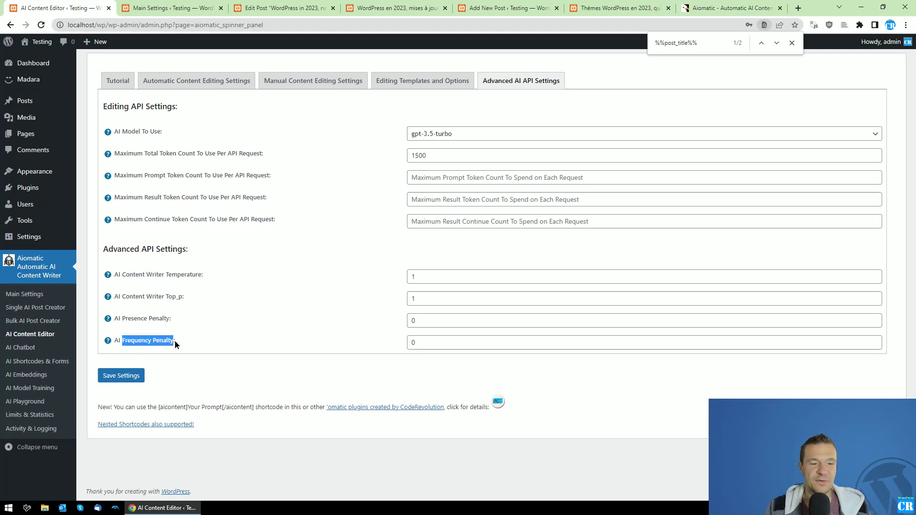
click(244, 337)
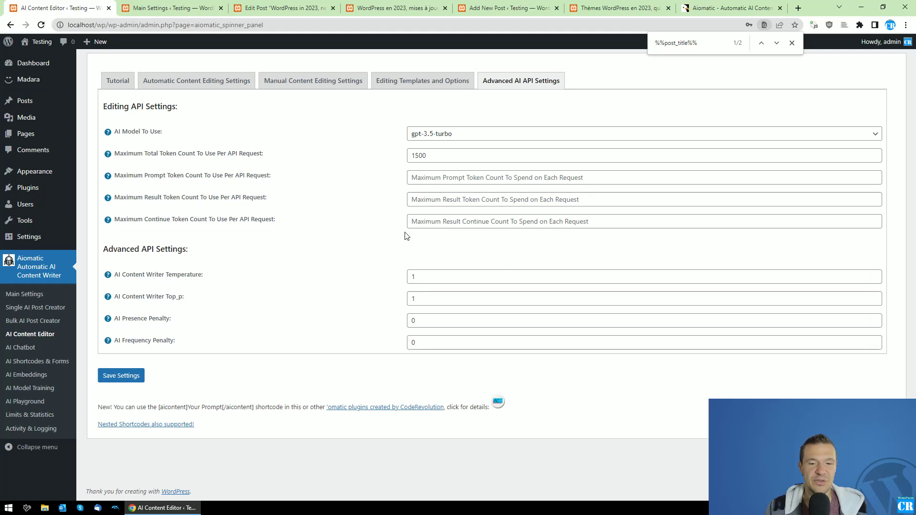
click(402, 88)
Set the AI SEO description option to Disabled and show the Automatic Content Editing Settings tab.
click(487, 80)
click(434, 81)
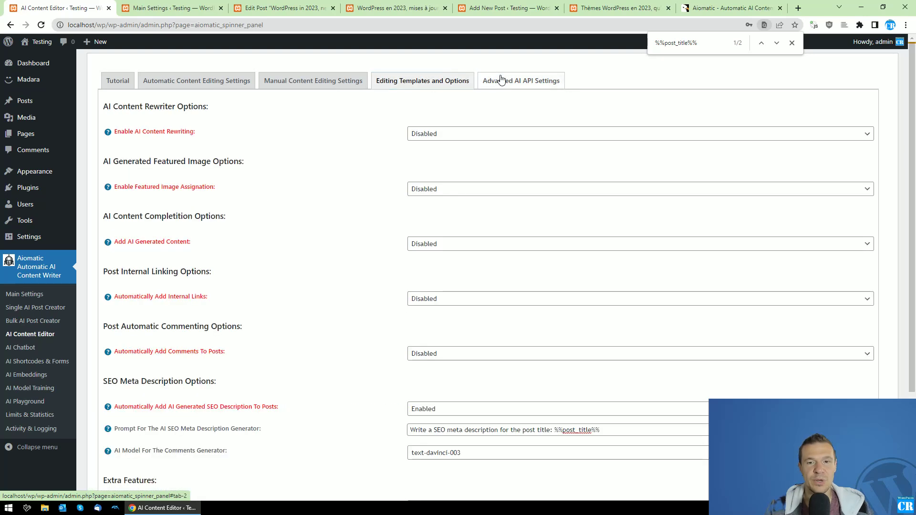
click(501, 80)
click(454, 81)
scroll(410, 276, down, 3)
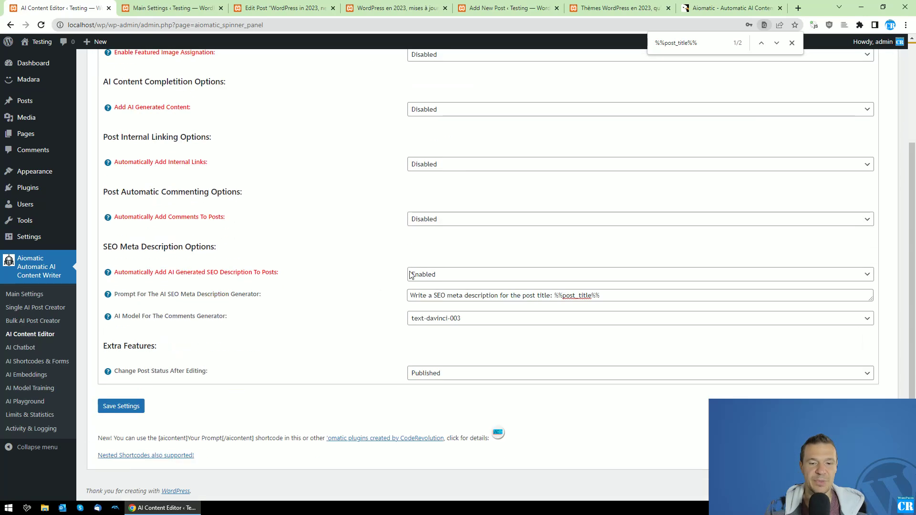
click(411, 276)
click(428, 286)
scroll(364, 136, up, 2)
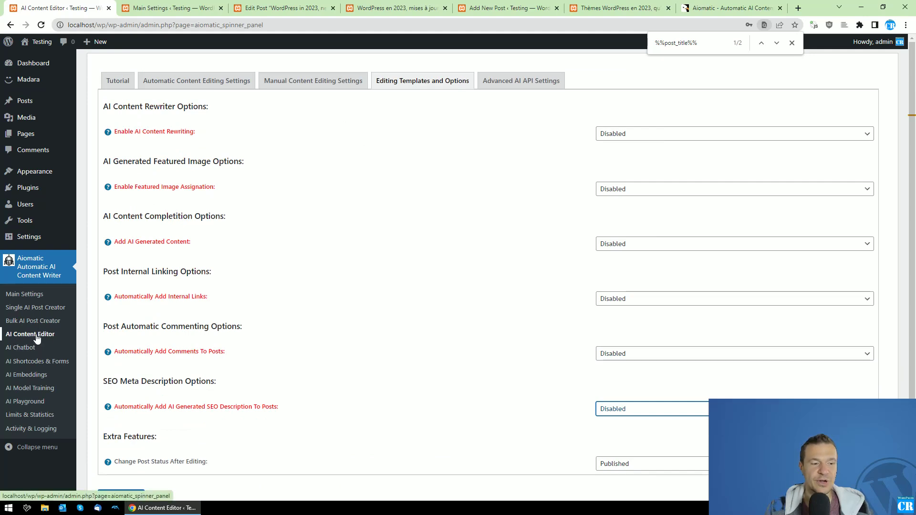
click(316, 84)
click(233, 85)
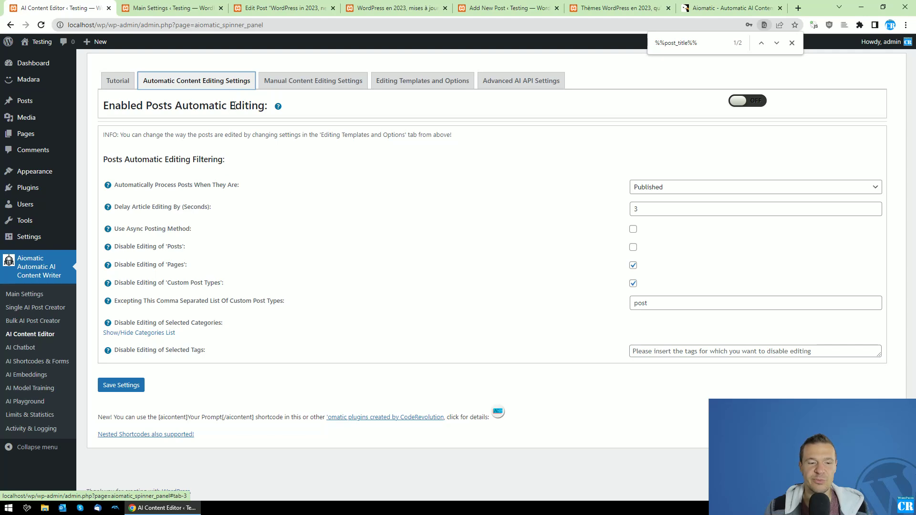
Open the Tutorial tab of the AI Content Editor.
click(114, 85)
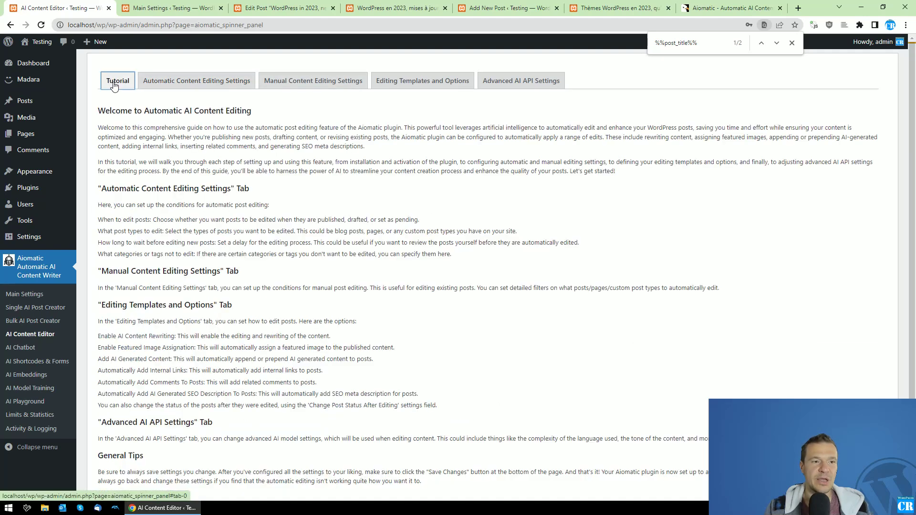